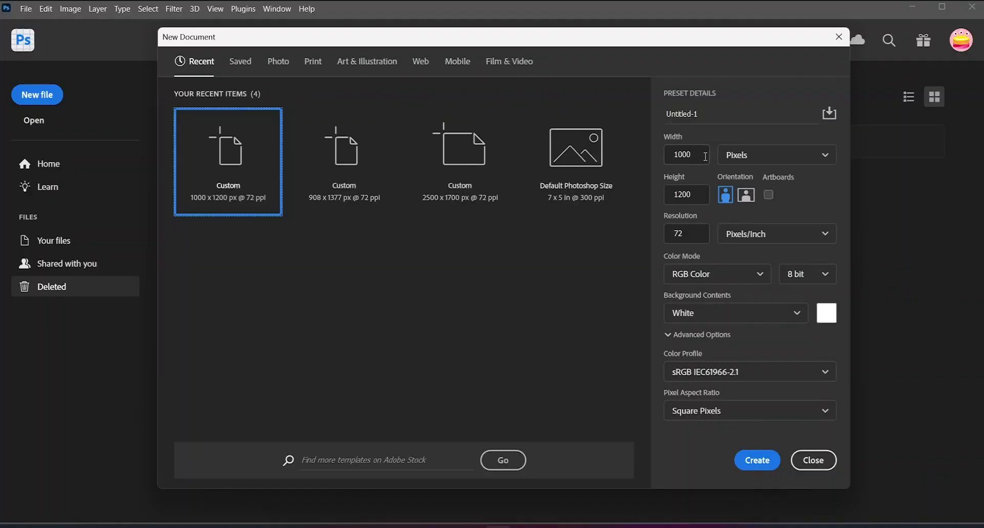
- Start editing the new document's width for a 1000×1200 px canvas
left_click(690, 155)
- Create the blank white 1000×1200 px document and pick the Rectangle tool
double_click(694, 155)
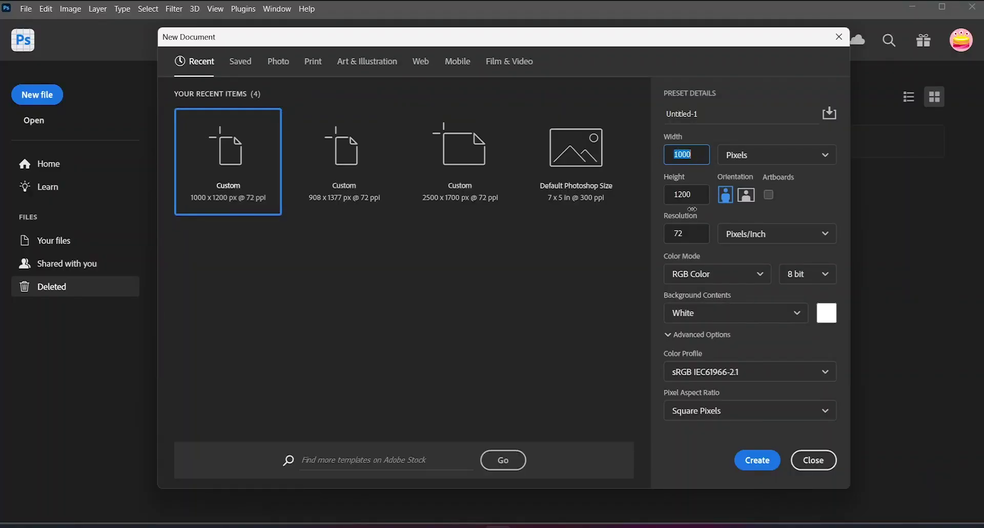
key("Tab")
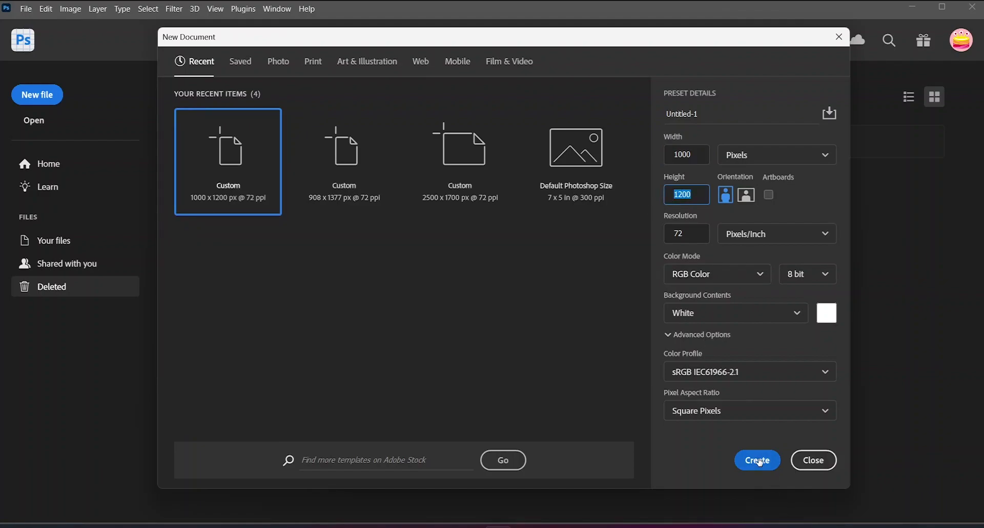
left_click(758, 460)
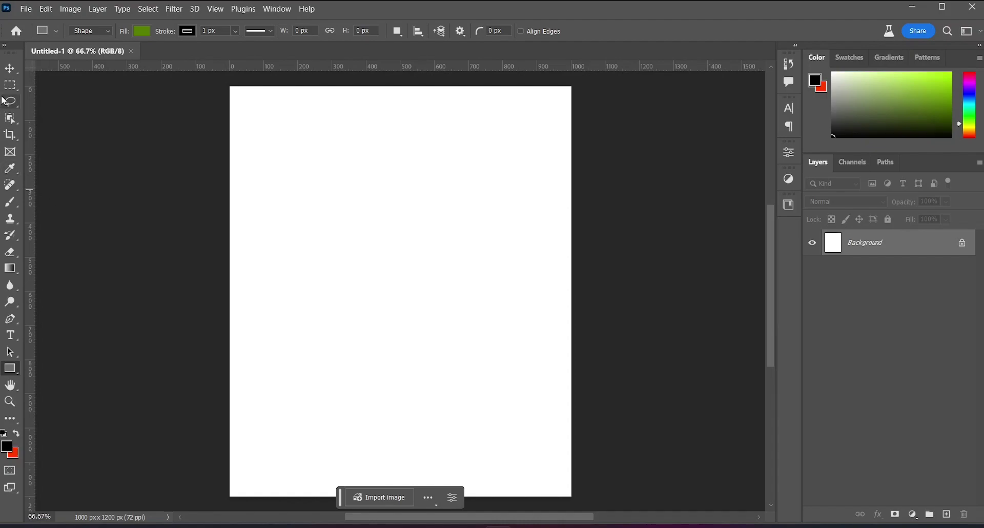
left_click(10, 86)
left_click(10, 368)
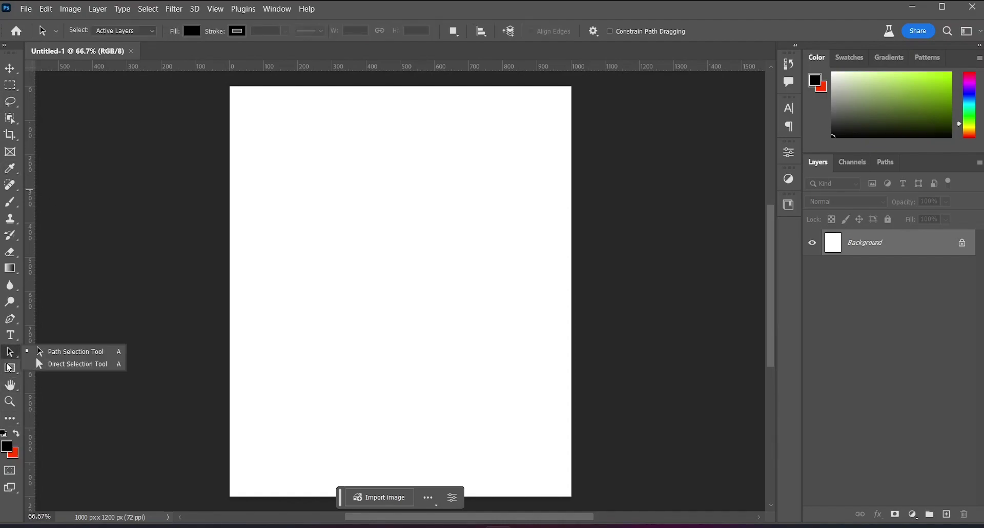
- Draw a canvas-covering rectangle (W 1000, H 1202, Y 0) with a gradient fill
left_click_drag(229, 80, 573, 493)
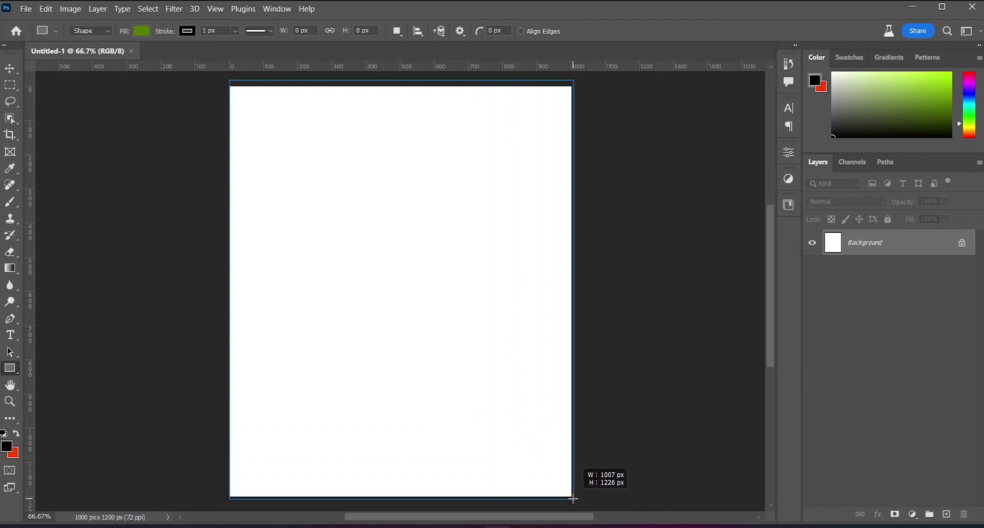
left_click_drag(573, 493, 573, 496)
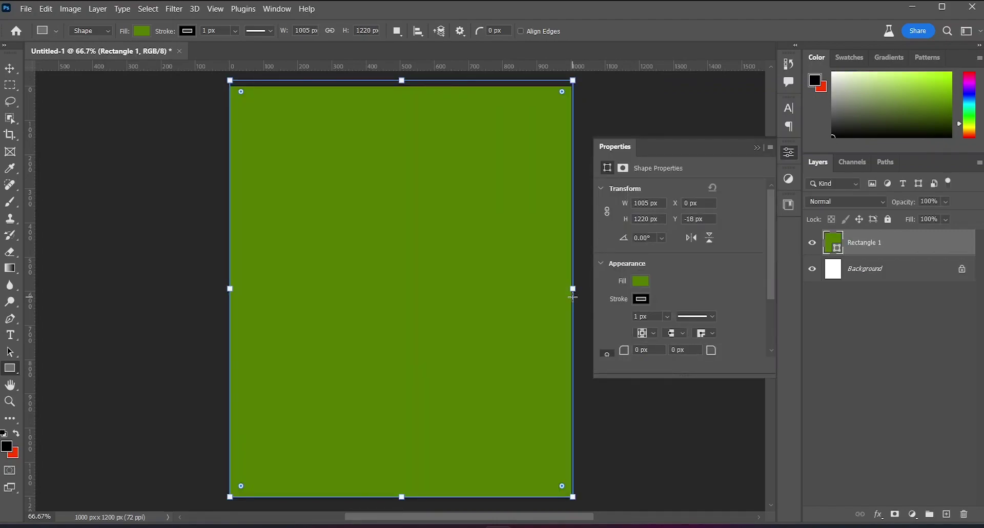
left_click_drag(573, 290, 572, 289)
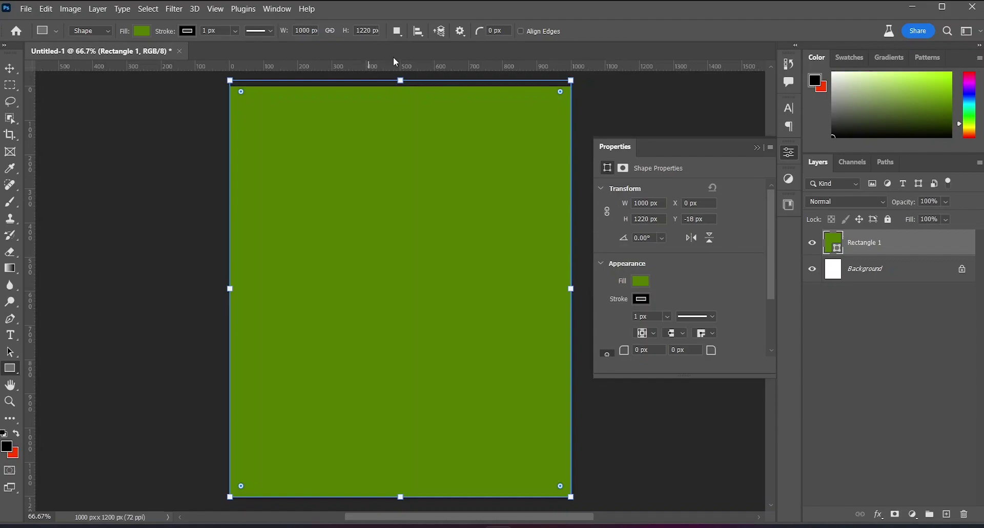
left_click_drag(400, 74, 401, 87)
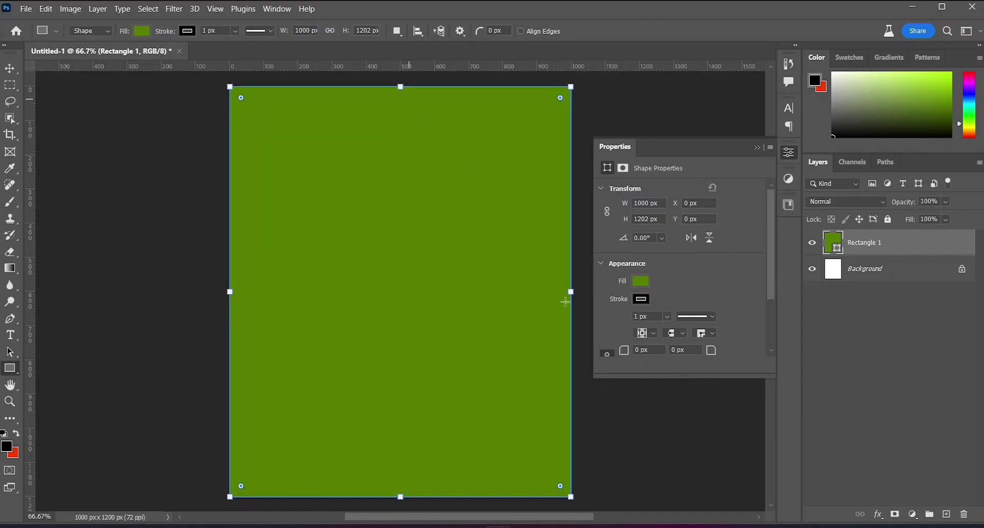
left_click(641, 282)
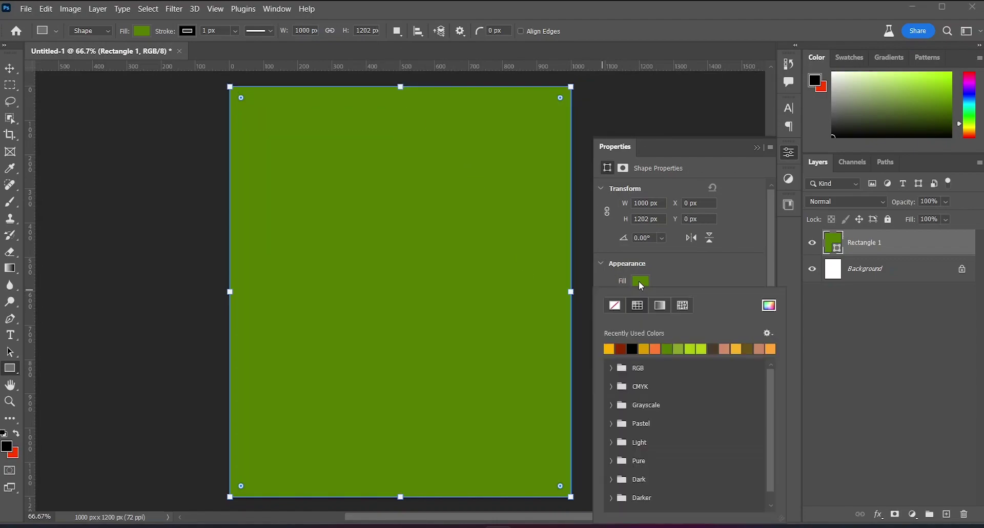
left_click(659, 306)
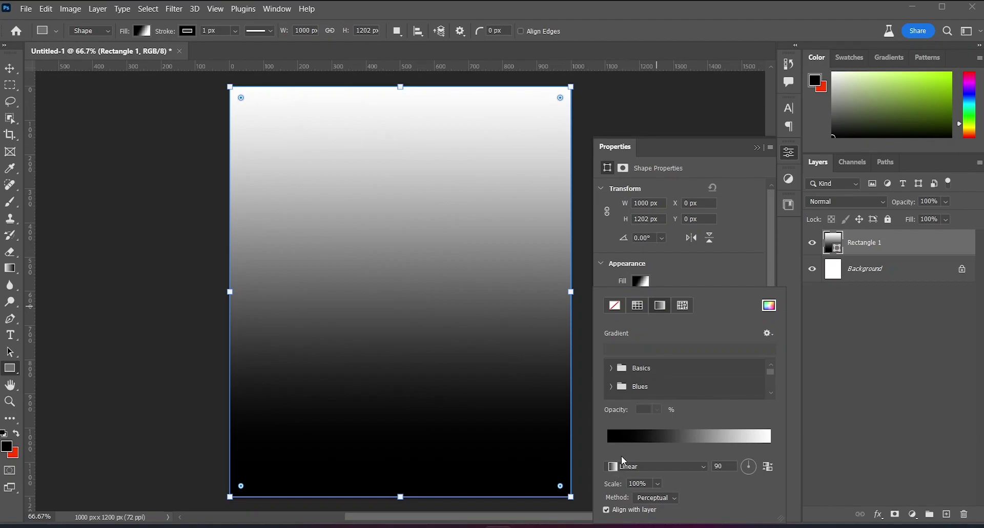
- In the Gradient Editor, set the left colour stop to dark red-brown 9e3500
left_click(625, 438)
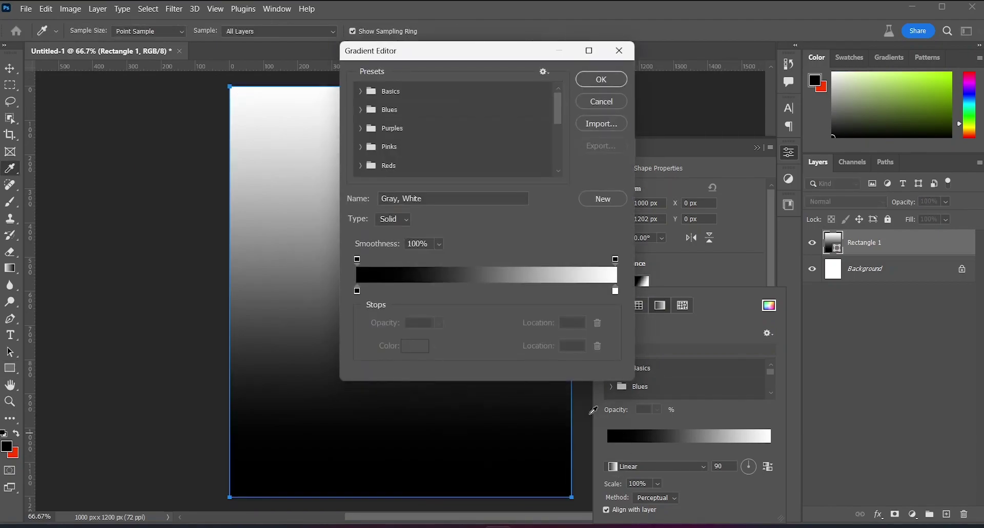
left_click(357, 291)
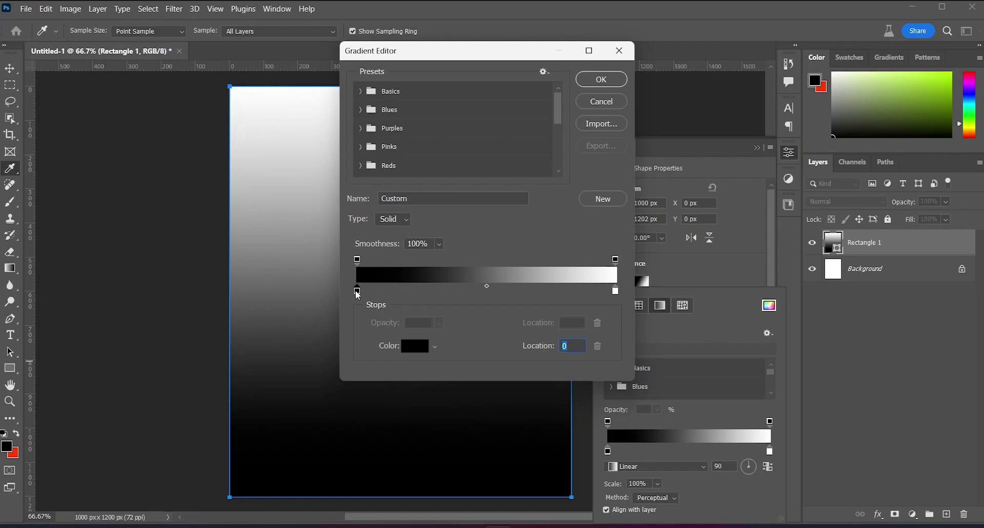
double_click(358, 291)
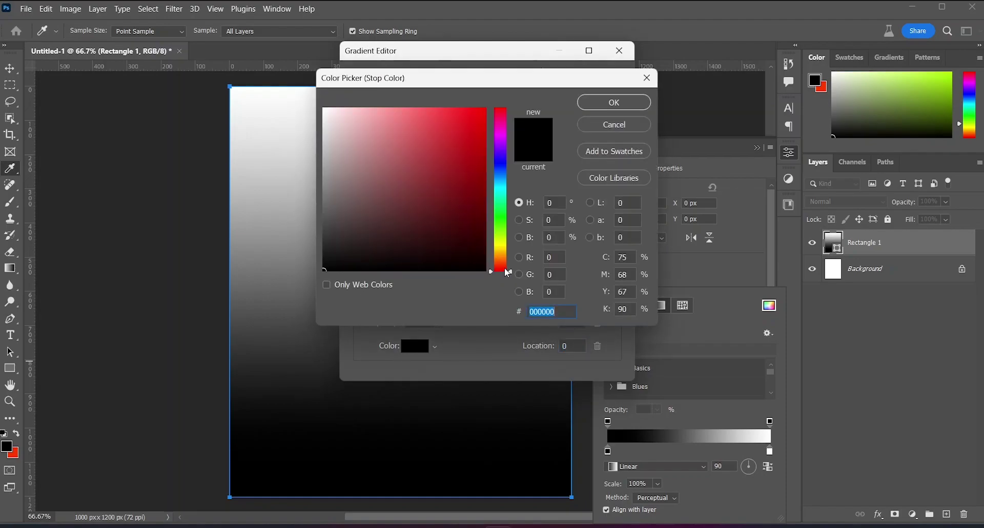
left_click_drag(508, 273, 508, 258)
mouse_move(444, 198)
left_mouse_down()
mouse_move(486, 215)
mouse_move(485, 190)
left_mouse_up()
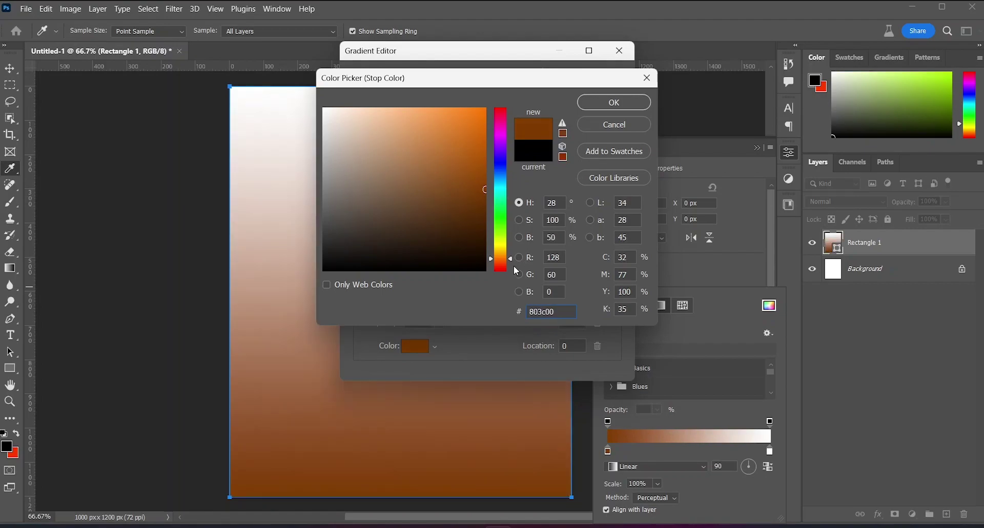
left_click_drag(512, 265, 518, 265)
mouse_move(470, 157)
left_mouse_down()
mouse_move(452, 195)
mouse_move(484, 181)
left_mouse_up()
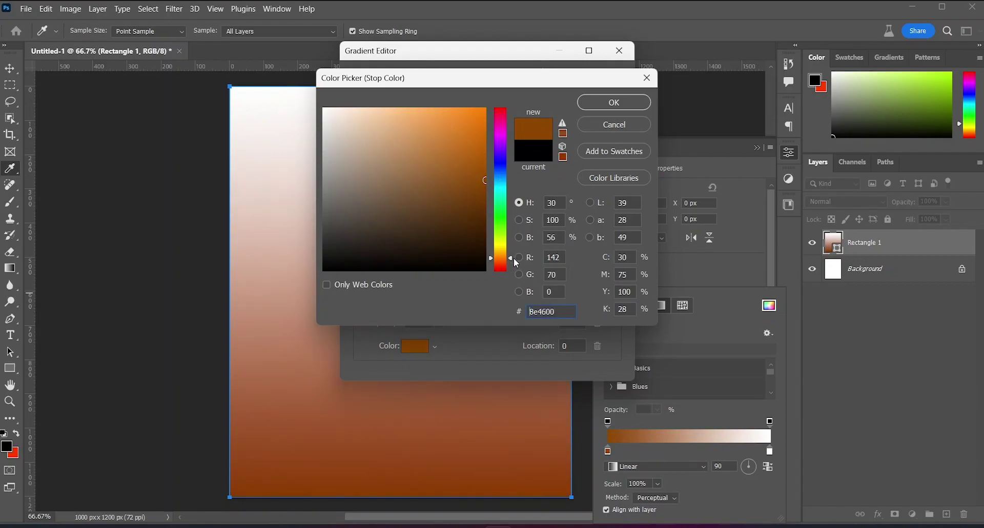
left_click_drag(513, 263, 513, 267)
left_click(483, 170)
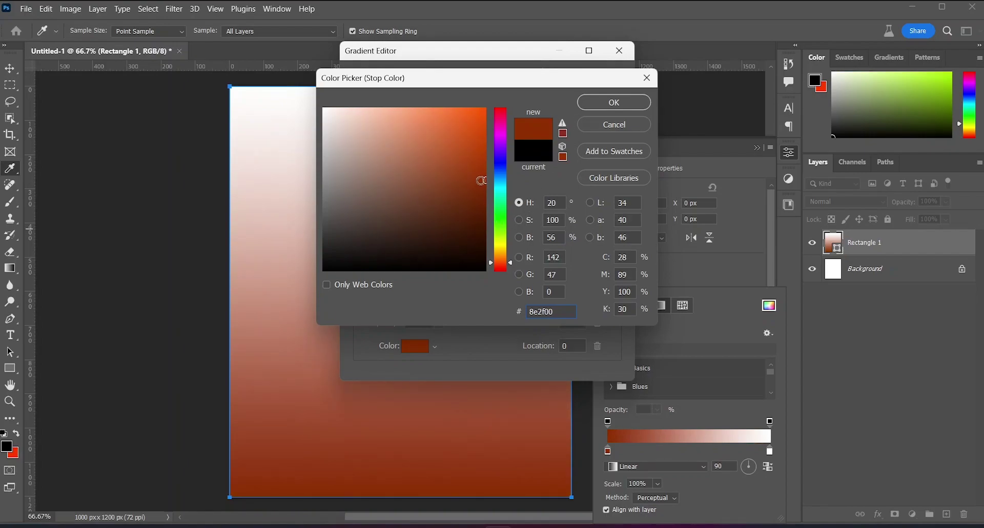
left_click_drag(483, 170, 484, 164)
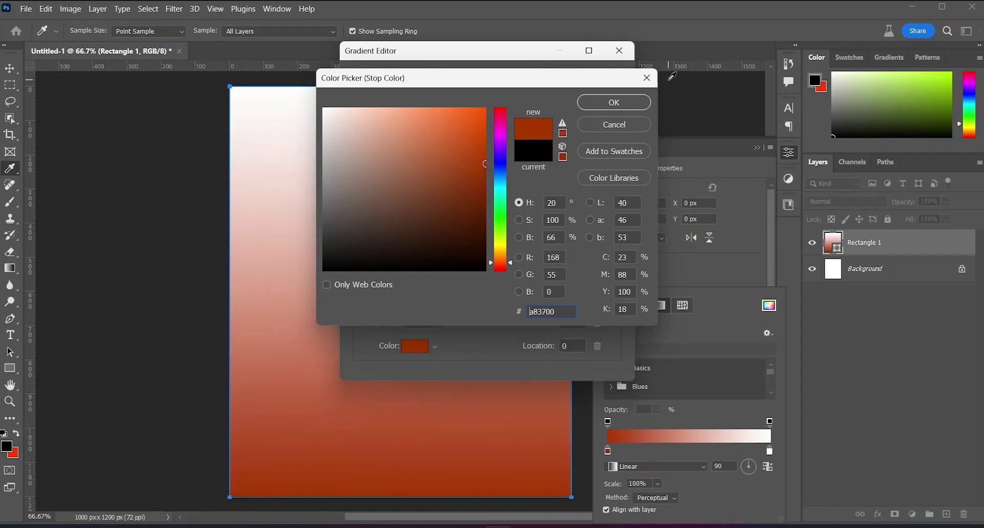
left_click(632, 108)
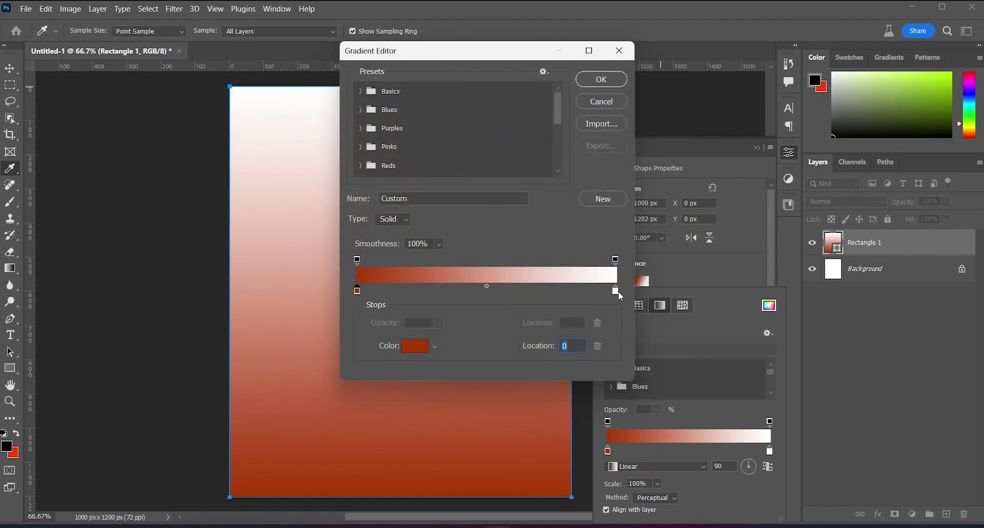
- Set the right gradient stop to bright orange ff8124
left_click(616, 291)
double_click(616, 291)
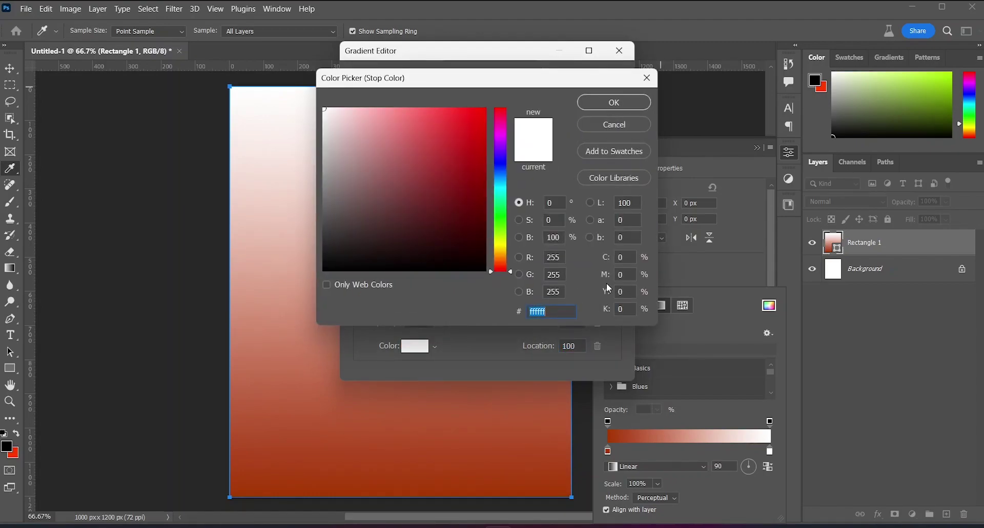
left_click_drag(510, 263, 524, 260)
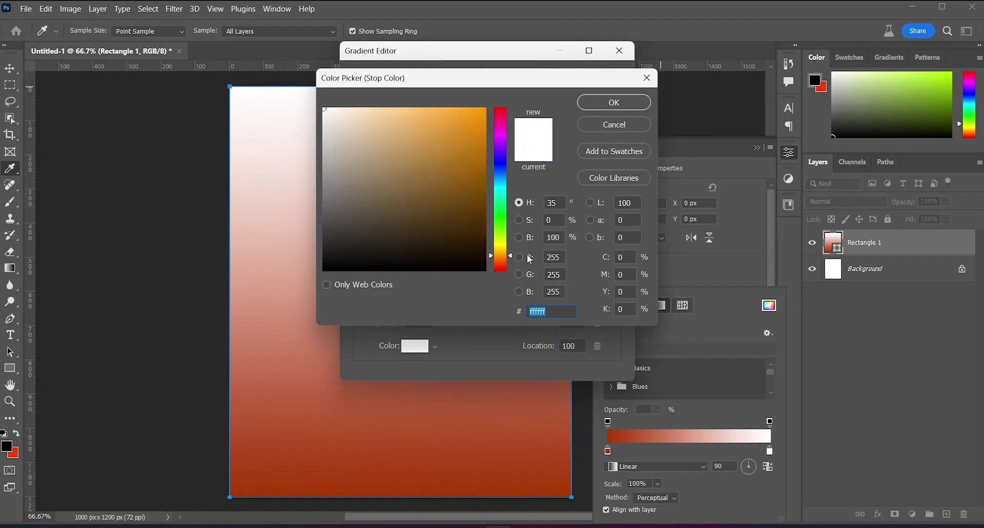
left_click(485, 108)
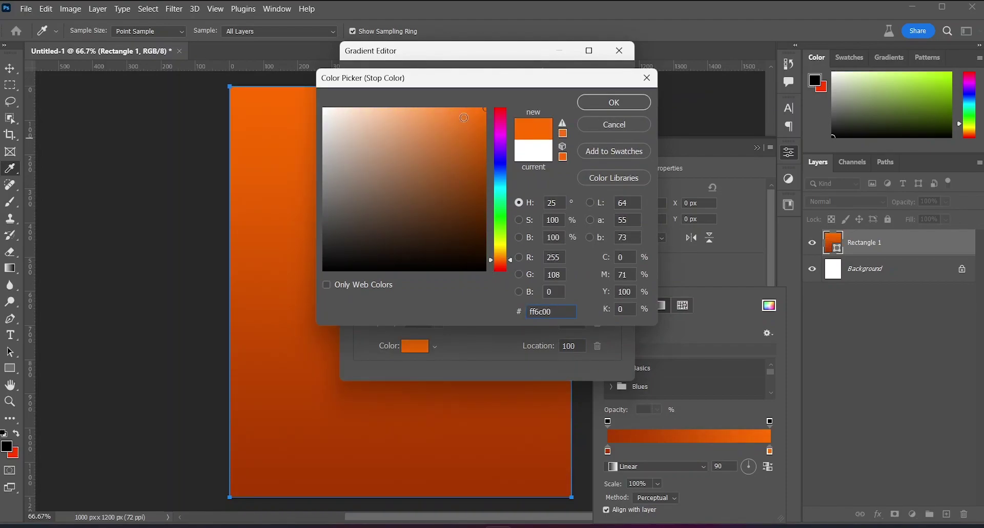
left_click_drag(464, 117, 464, 108)
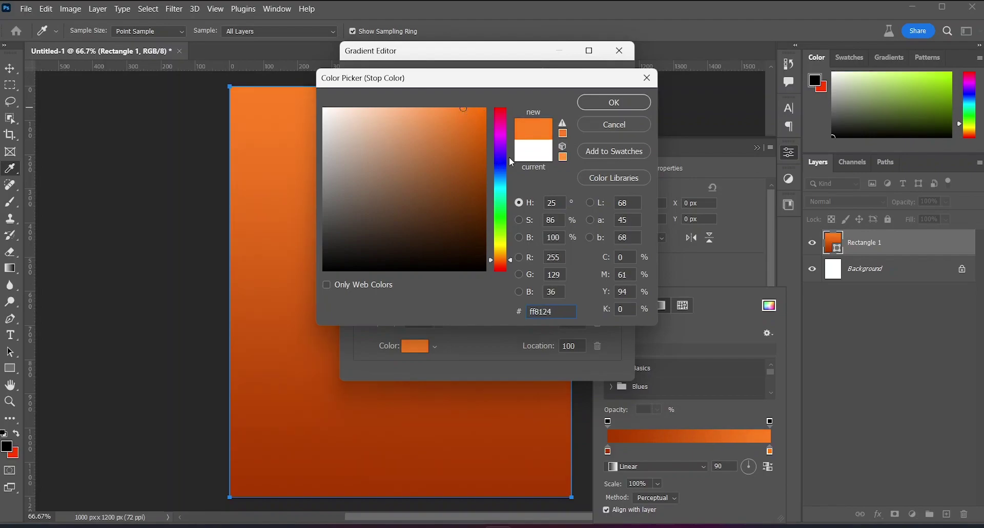
left_click(614, 102)
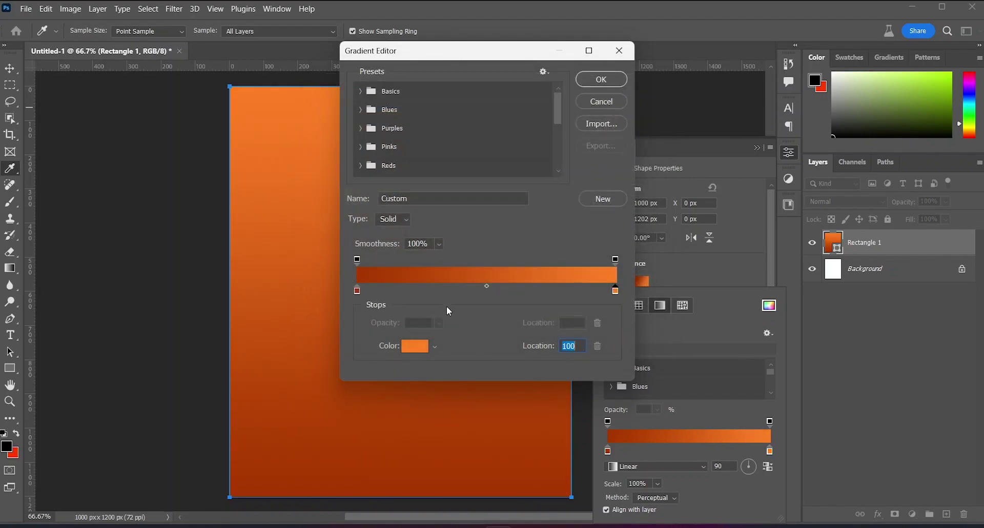
- Darken the red-brown stop slightly and apply the edited gradient
double_click(358, 291)
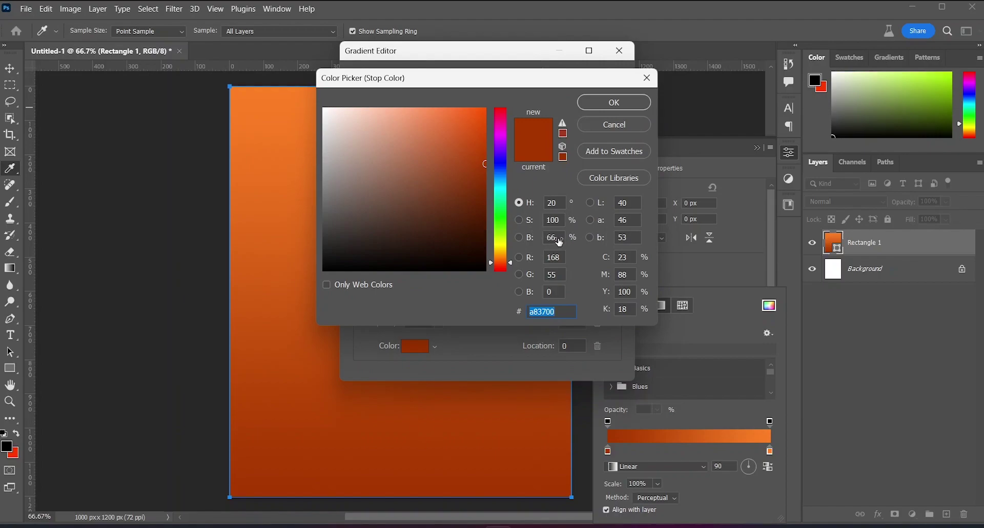
left_click(558, 241)
scroll(557, 241, "down", 4)
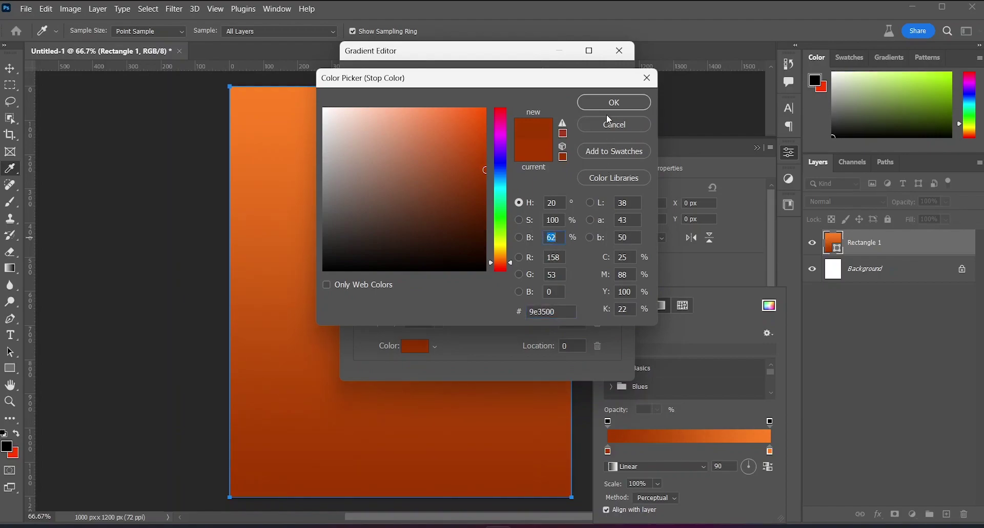
left_click(613, 103)
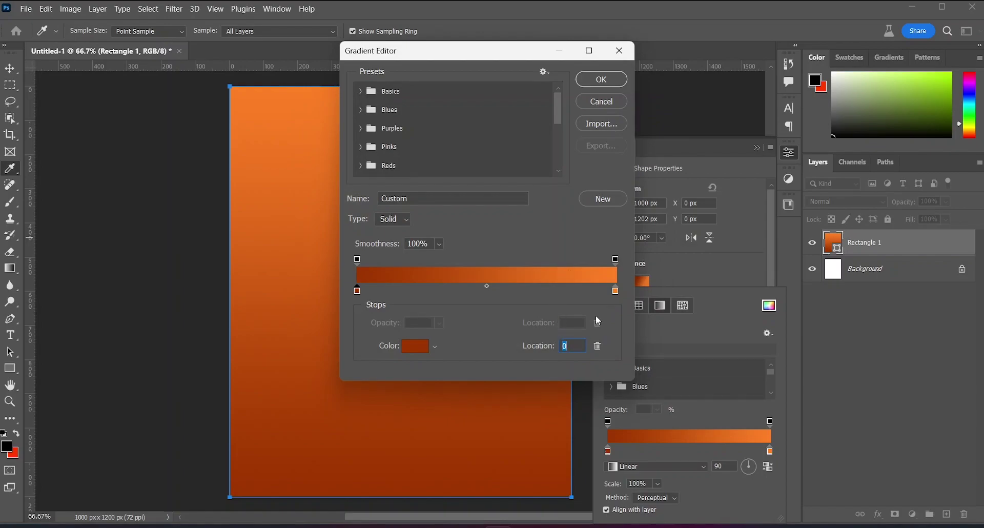
left_click(602, 79)
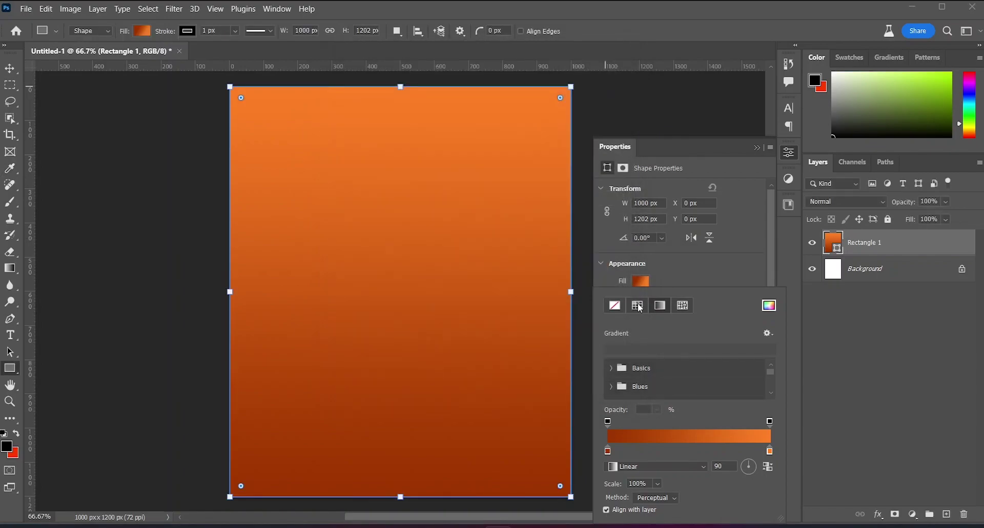
- Reverse the gradient, make it Radial at 109% scale, and collapse Properties
left_click(767, 467)
left_click(653, 466)
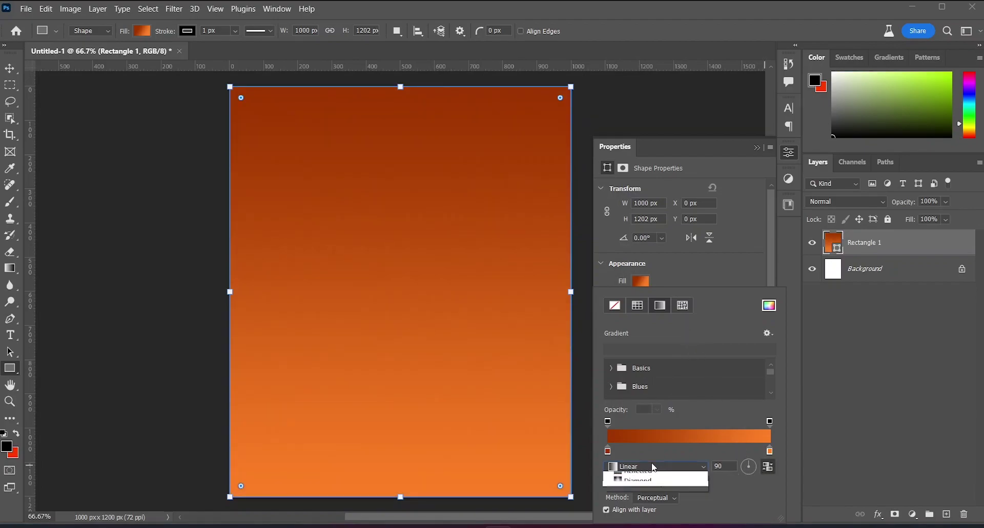
left_click(630, 495)
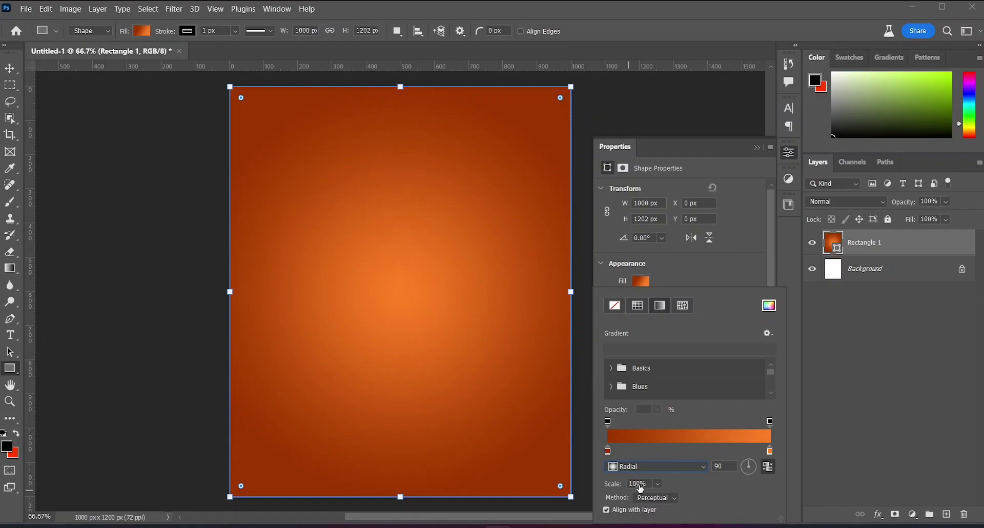
mouse_move(640, 486)
left_mouse_down()
mouse_move(650, 482)
mouse_move(638, 485)
left_mouse_up()
left_click(756, 147)
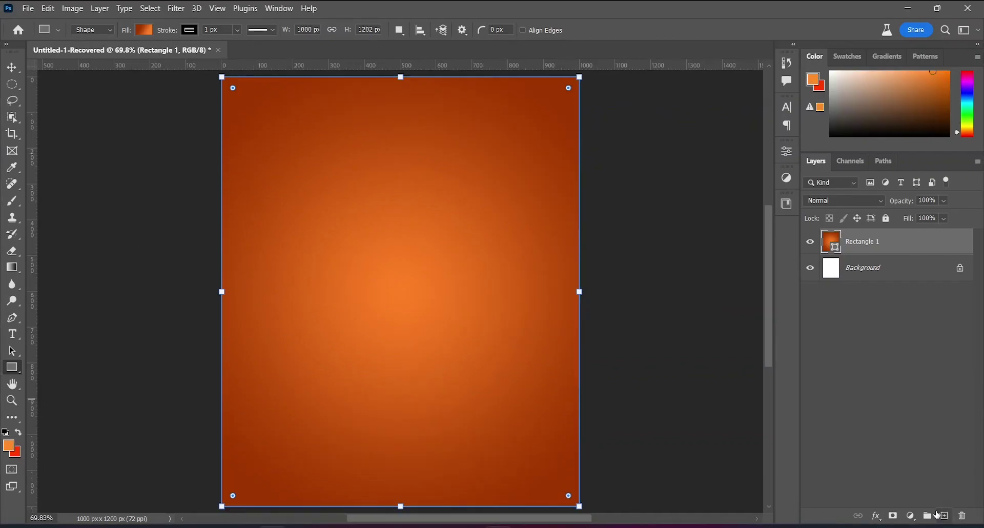
- Add a new layer and set up a 754 px brush, 0% hardness, -90° angle
left_click(936, 514)
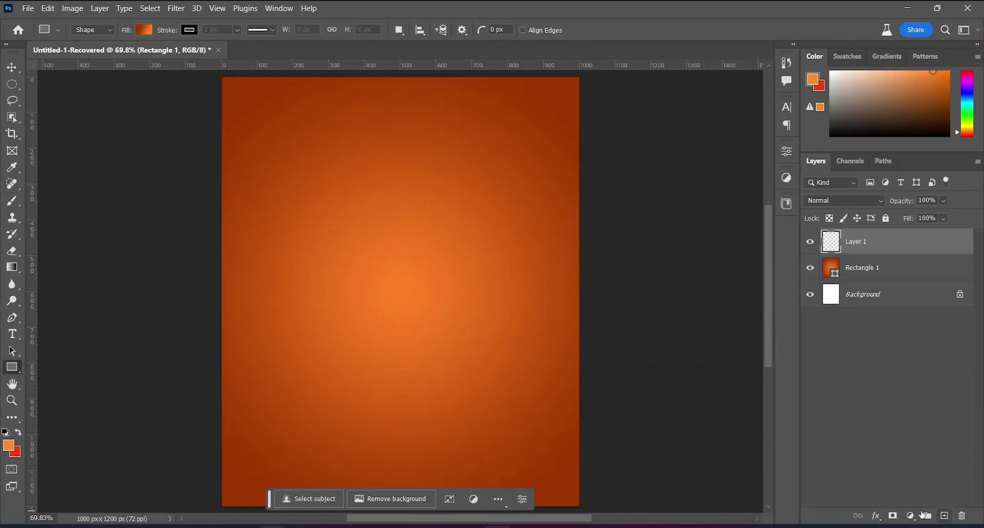
left_click(13, 200)
right_click(465, 276)
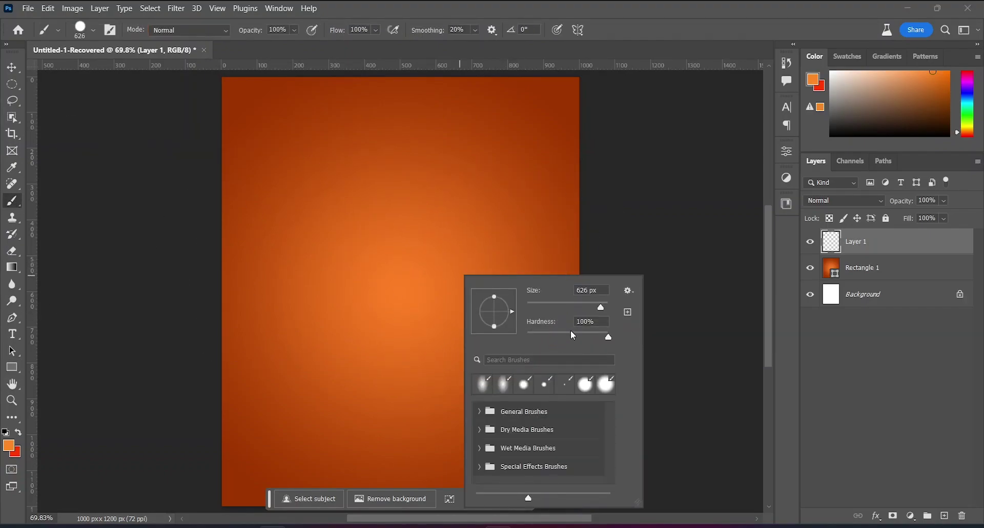
mouse_move(546, 337)
left_mouse_down()
mouse_move(516, 339)
mouse_move(498, 320)
left_mouse_up()
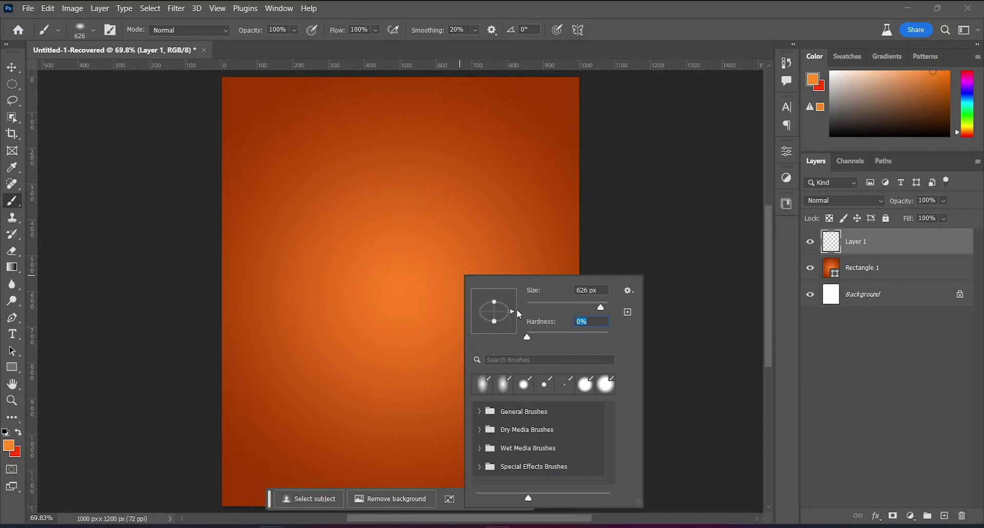
left_click_drag(516, 311, 494, 330)
key("Return")
left_click_drag(394, 300, 429, 297)
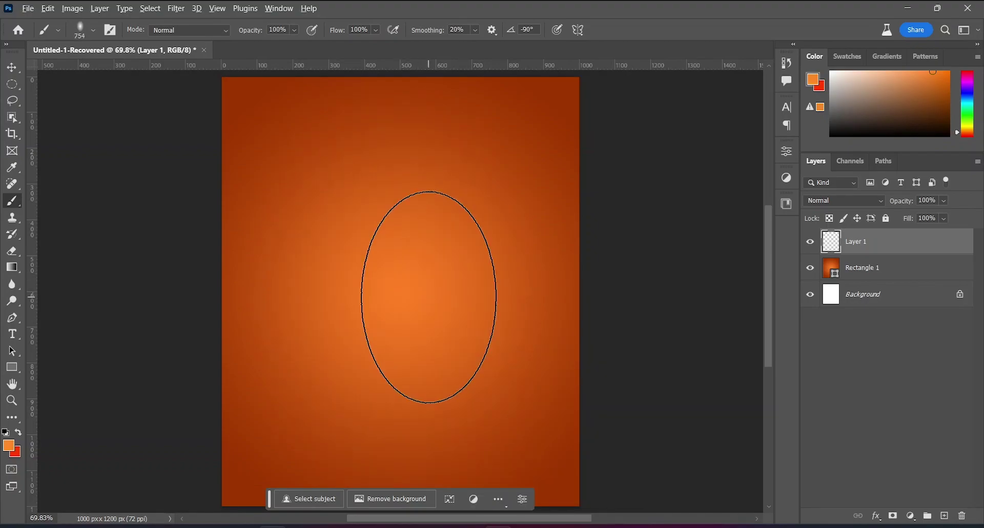
- Change the foreground colour to yellow-orange f49820
key("alt")
key("i")
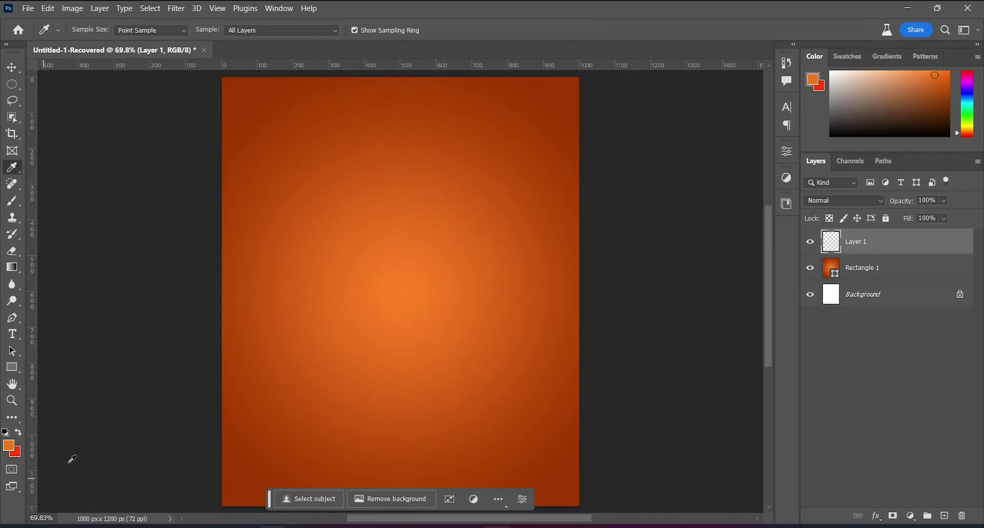
left_click(10, 450)
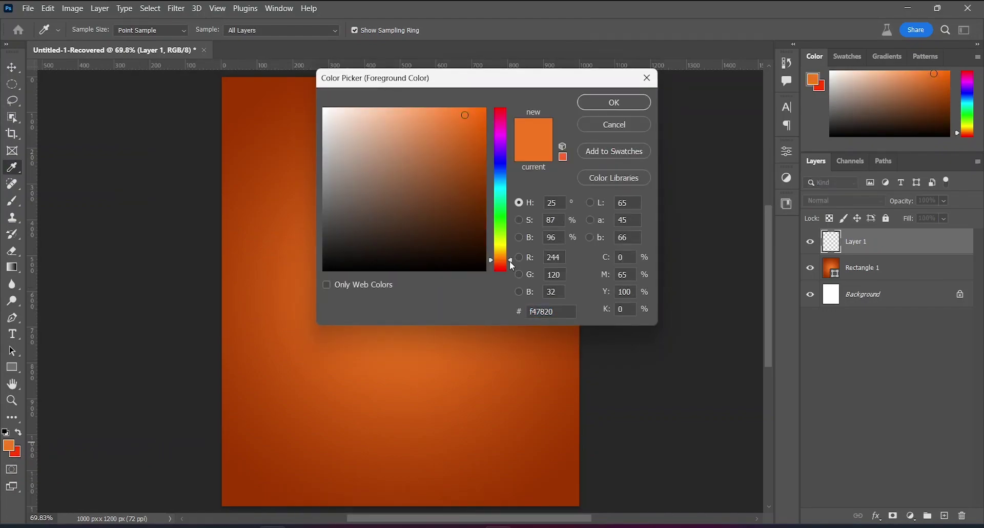
left_click_drag(510, 261, 510, 256)
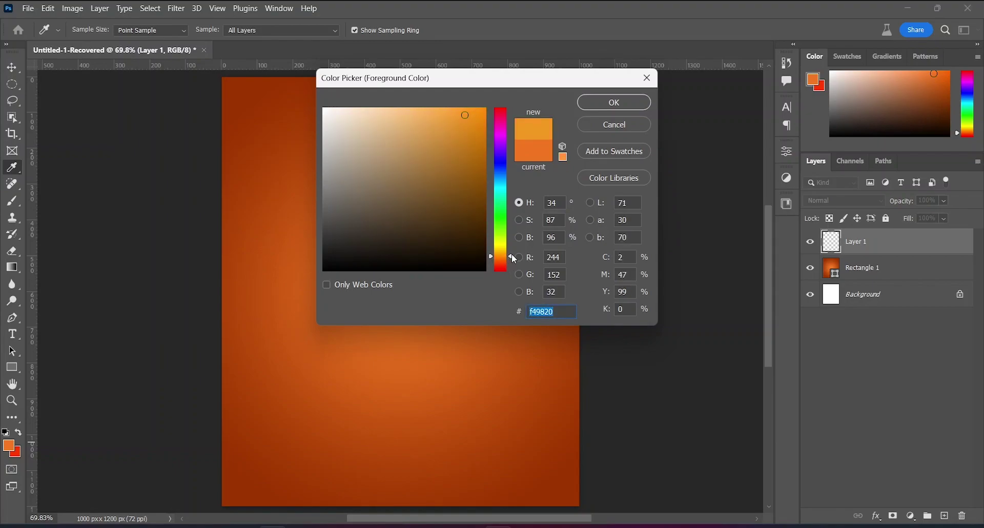
left_click(632, 106)
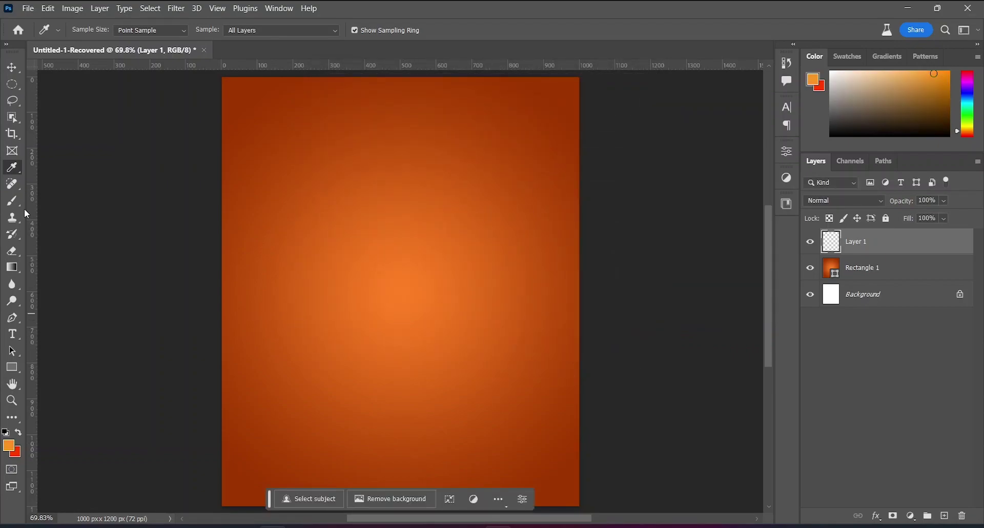
- Paint a soft glow at the canvas centre with a 915 px brush
left_click(13, 200)
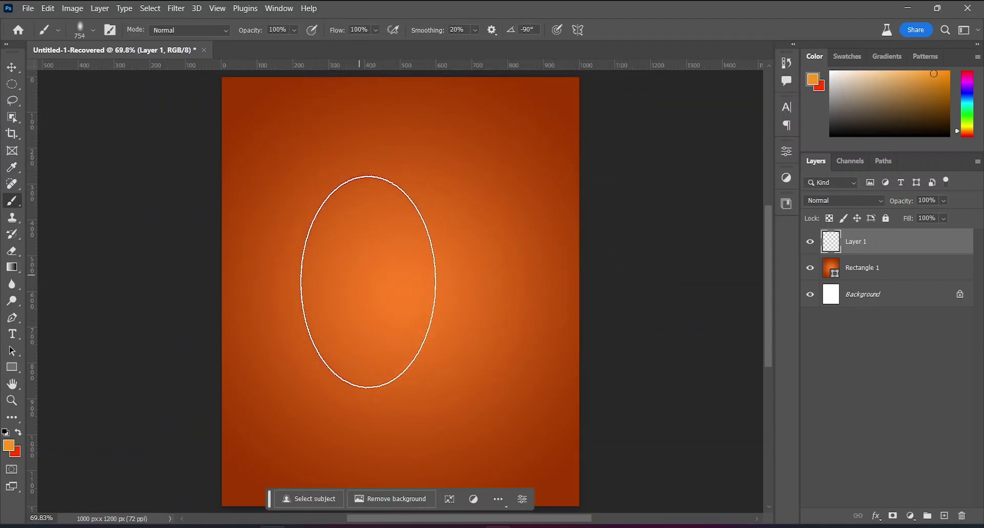
left_click_drag(381, 293, 418, 295)
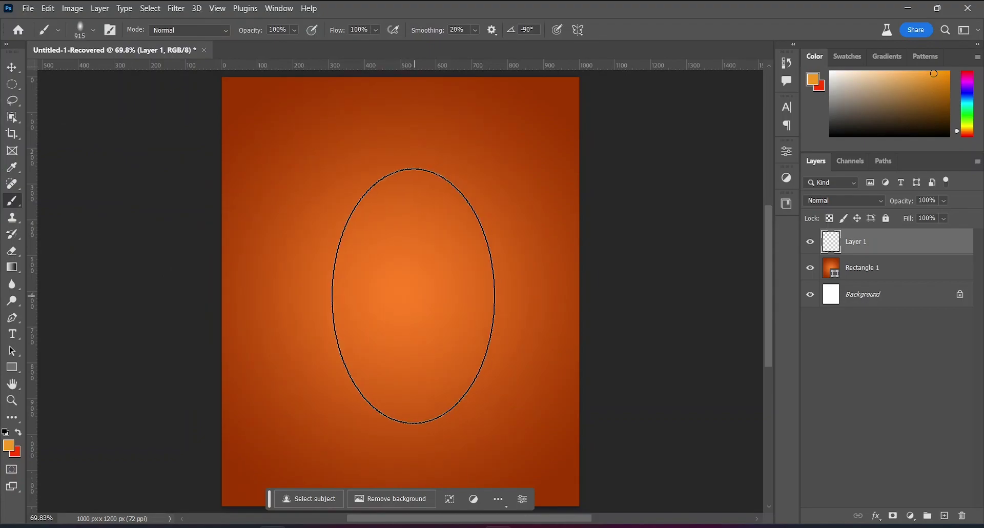
left_click(392, 302)
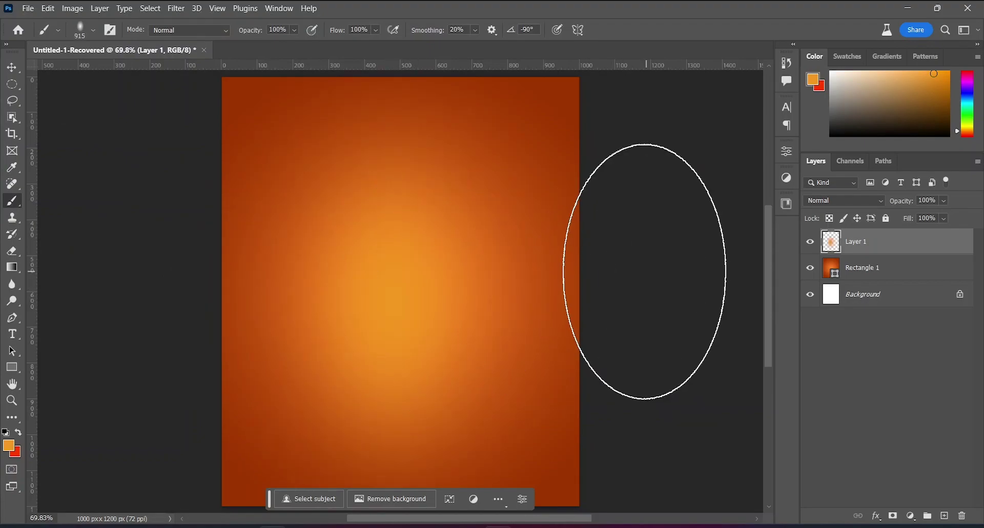
- Set Move tool alignment to the canvas and reposition the glow layer
key("v")
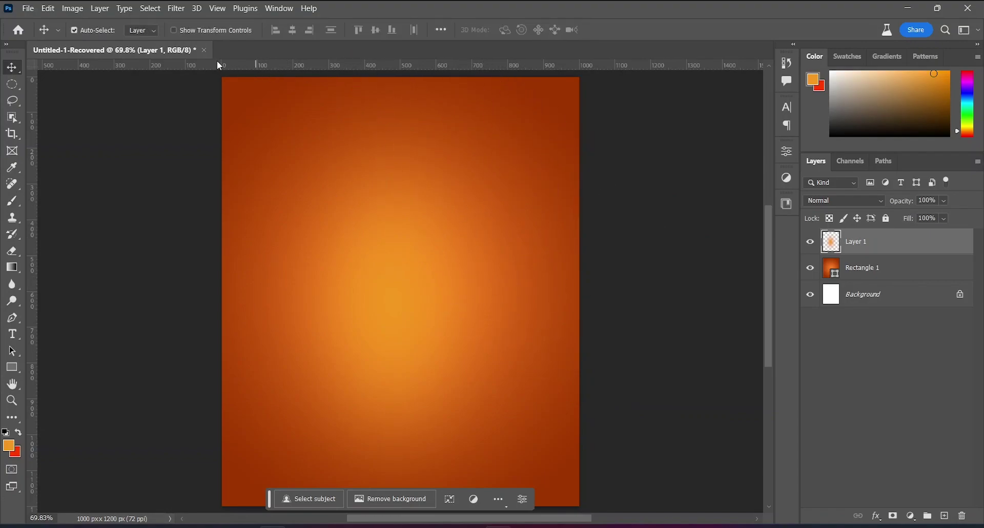
left_click(441, 30)
left_click(486, 147)
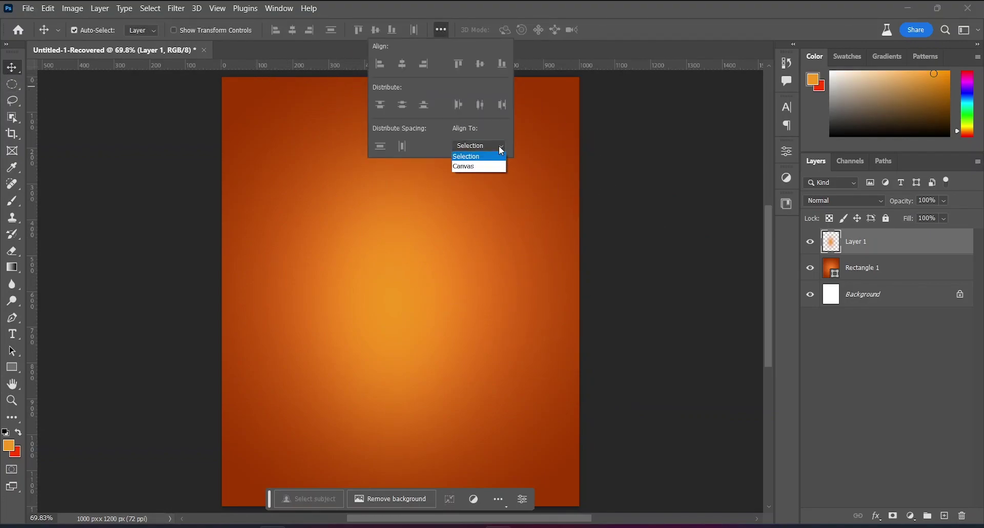
left_click(469, 163)
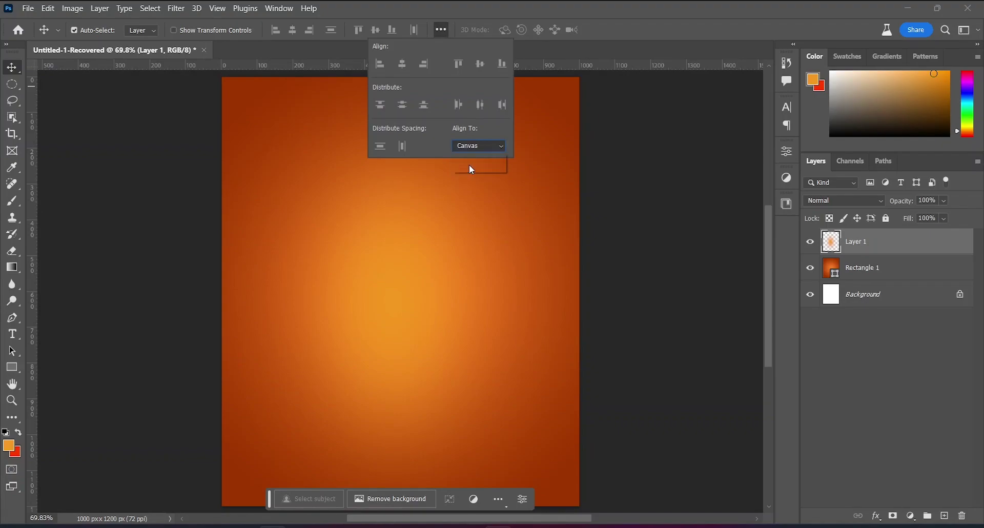
left_click(294, 30)
left_click_drag(405, 123, 407, 151)
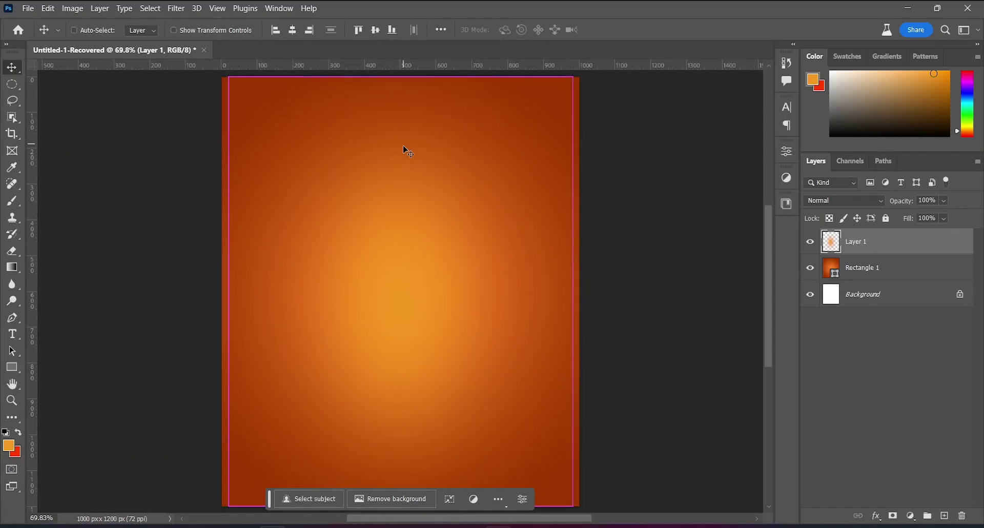
key("ctrl+t")
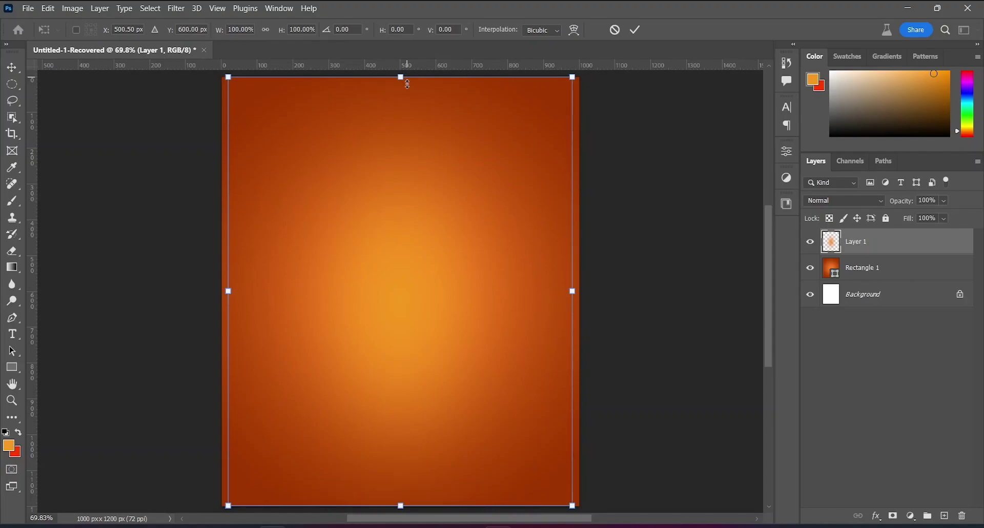
left_click_drag(407, 78, 408, 109)
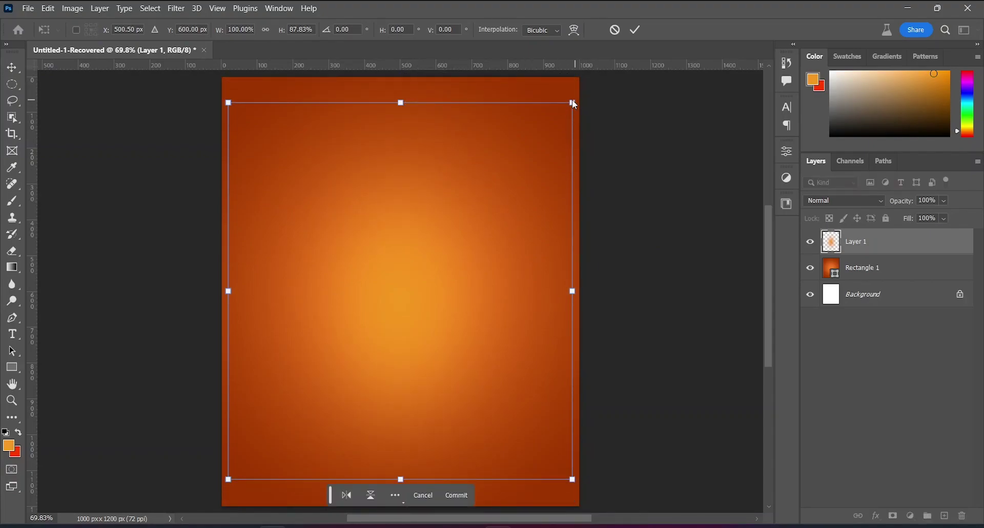
left_click_drag(572, 102, 591, 103)
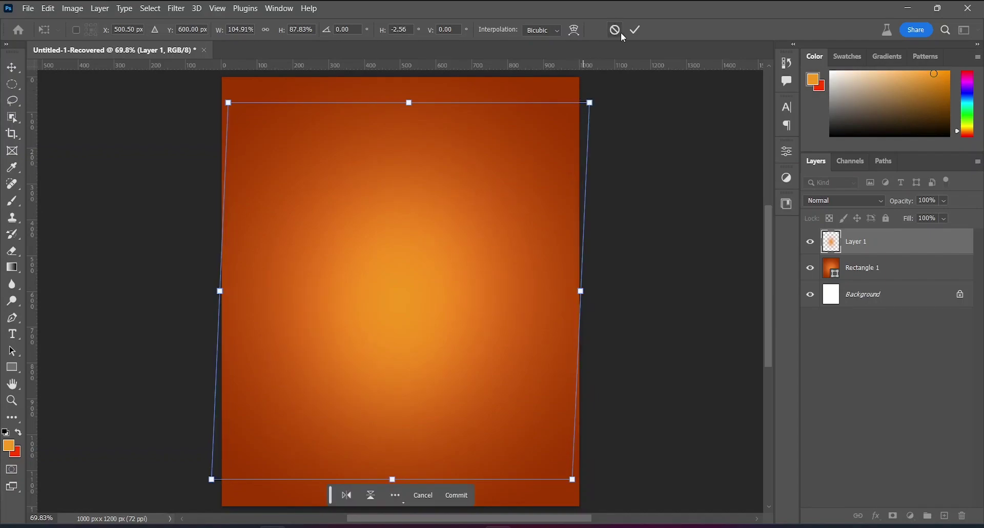
key("Return")
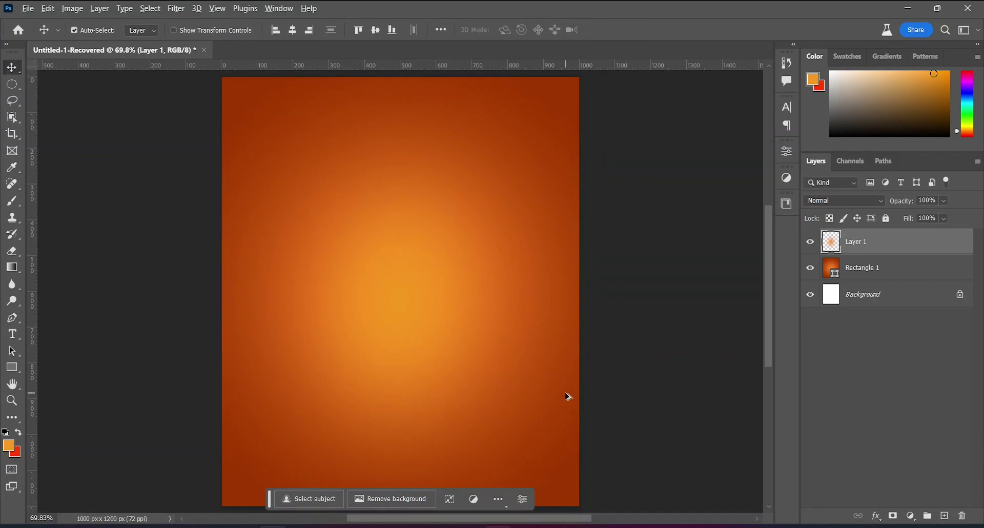
- Add a text layer reading 'Super' near the top-left of the poster
left_click(12, 339)
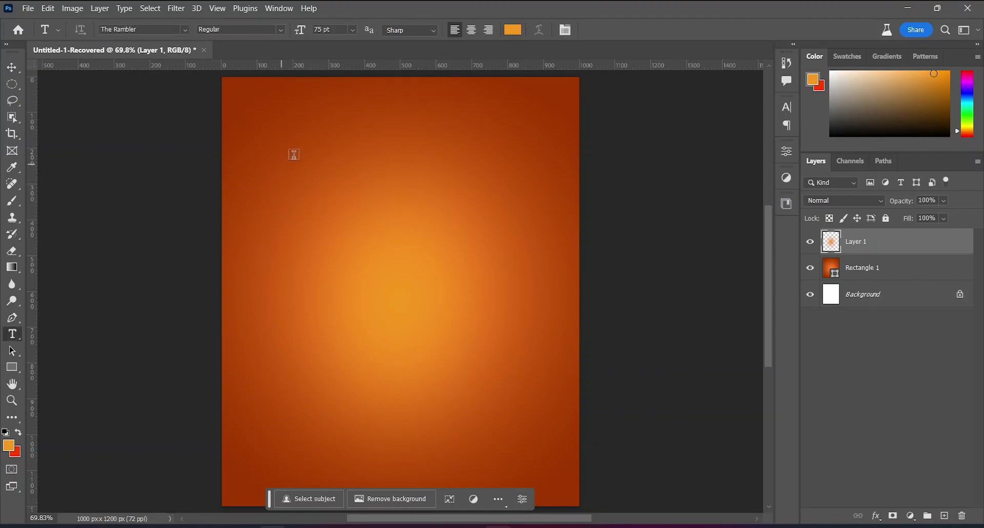
left_click(306, 168)
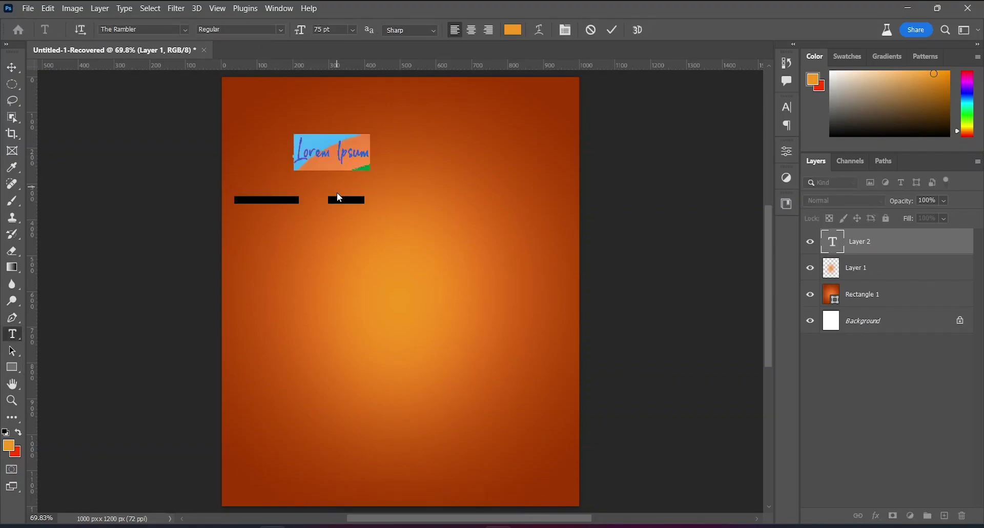
type("Su")
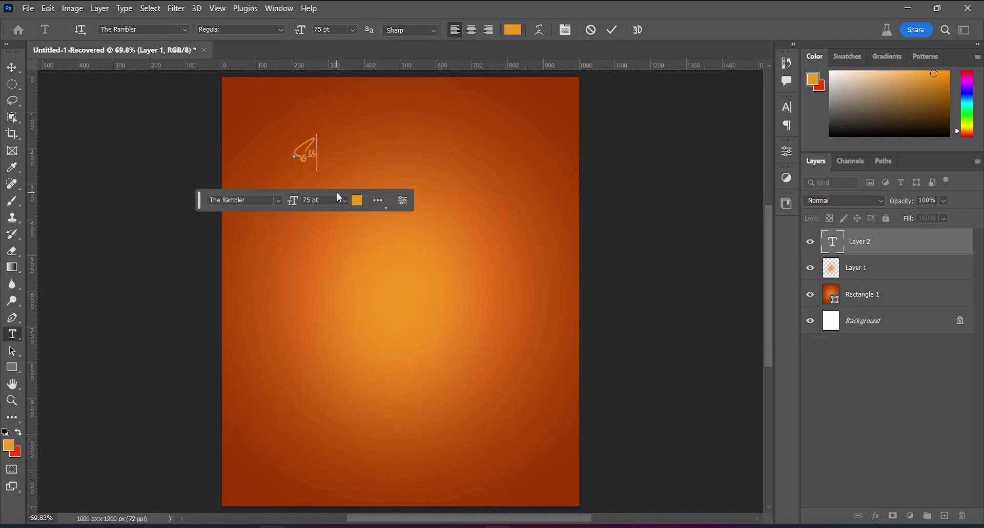
type("pr")
key("BackSpace")
type("e")
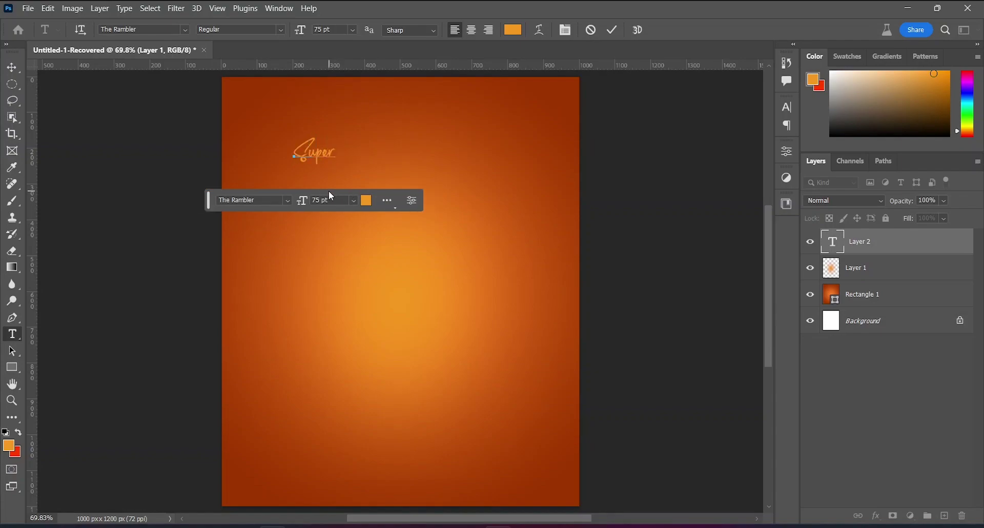
type("r")
- Make the 'Super' text white (ffffff) at 90 pt and commit it
key("ctrl+a")
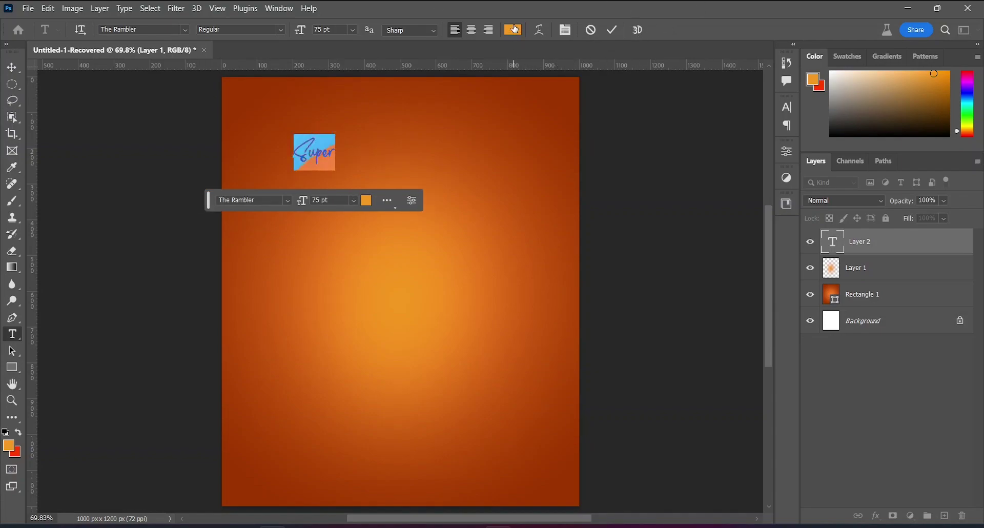
left_click(512, 29)
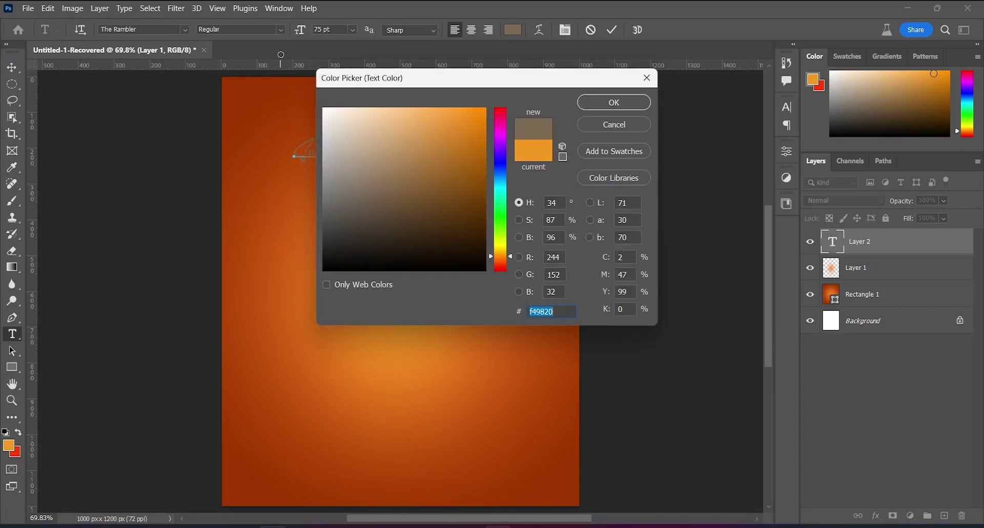
type("ffffff")
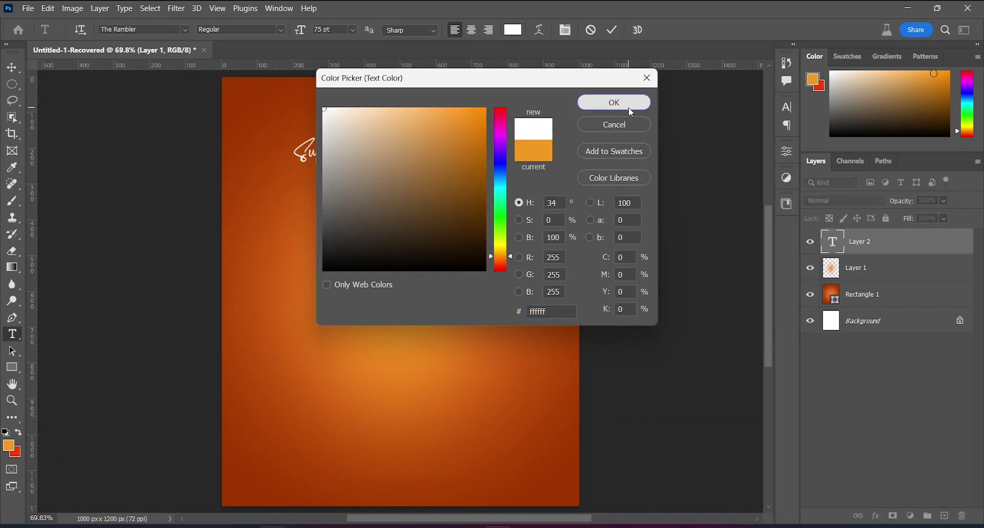
left_click(629, 108)
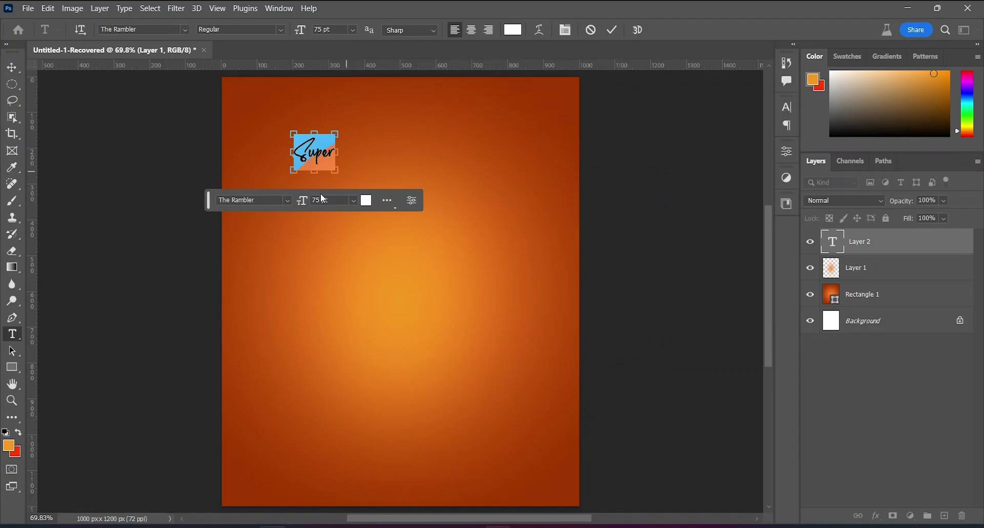
scroll(328, 201, "up", 15)
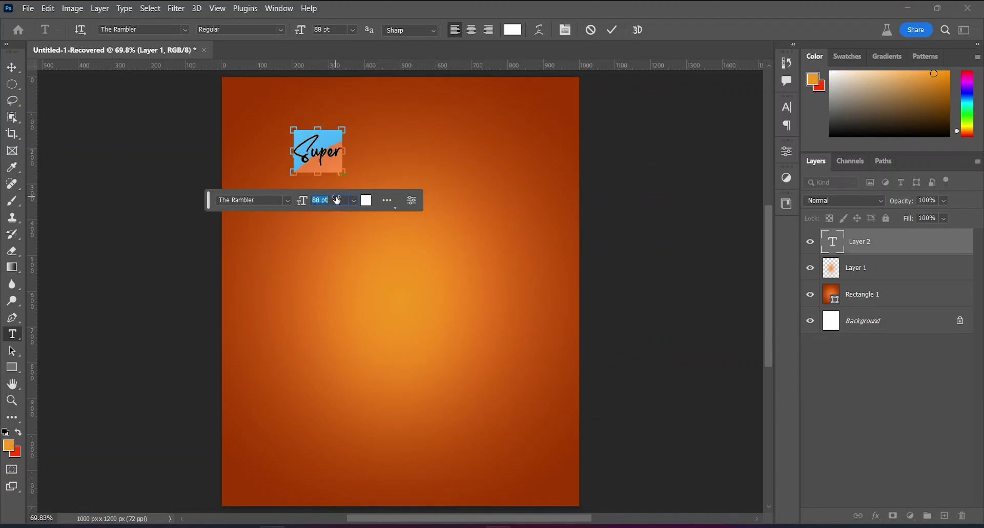
type("90")
left_click(611, 29)
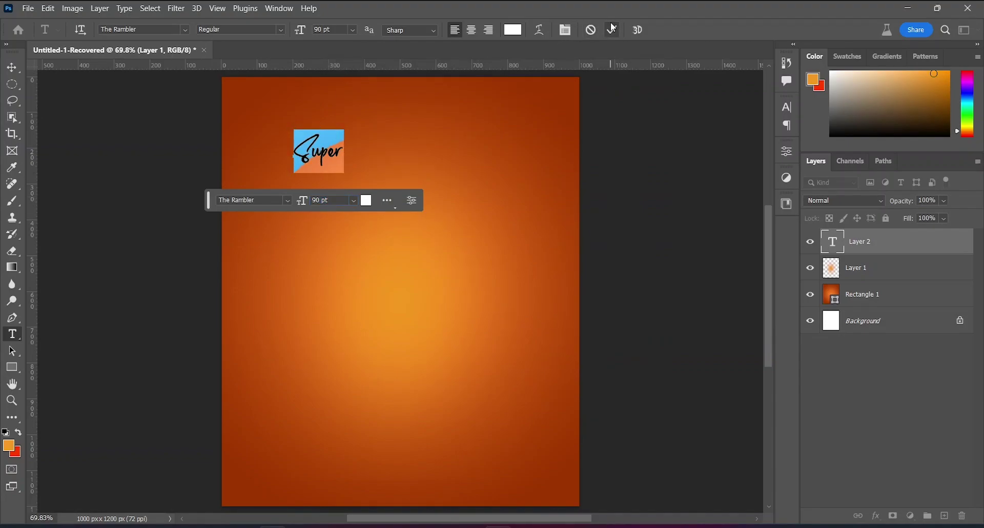
left_click(576, 99)
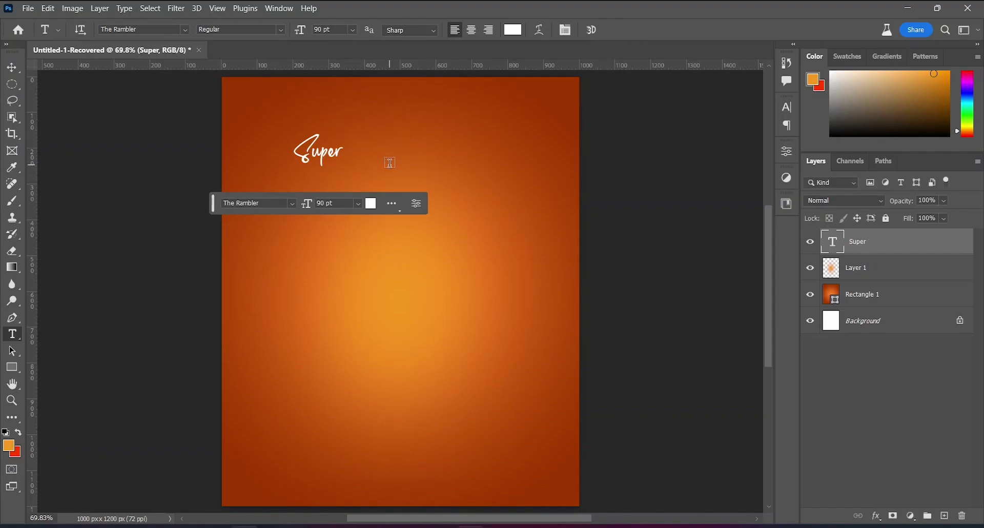
- Add a 'Delicious' text layer right of Super in the MASTERPLAN font
left_click(367, 153)
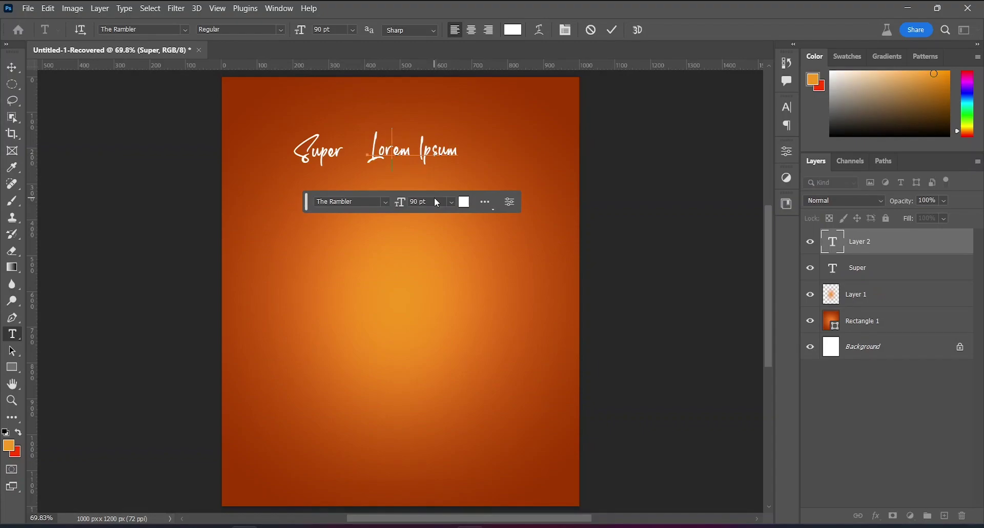
type("Deli")
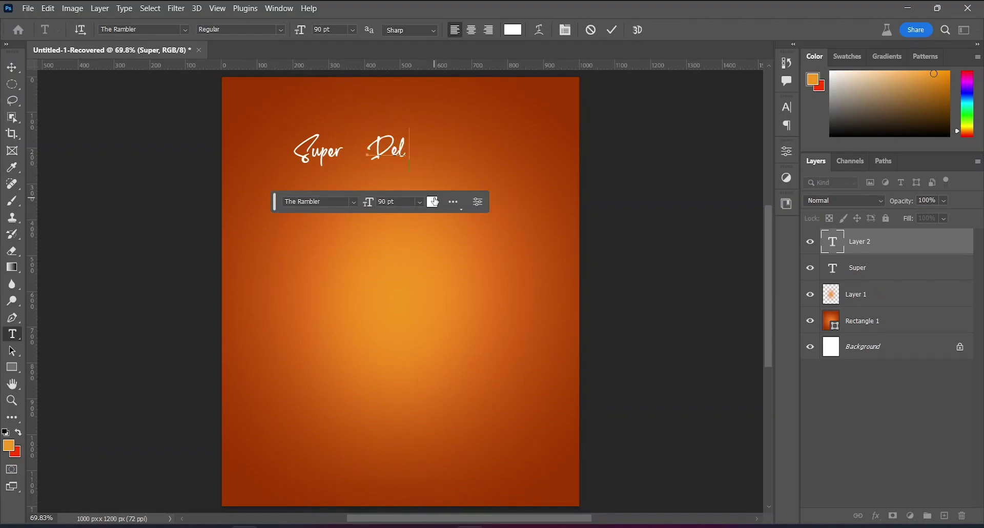
type("cious")
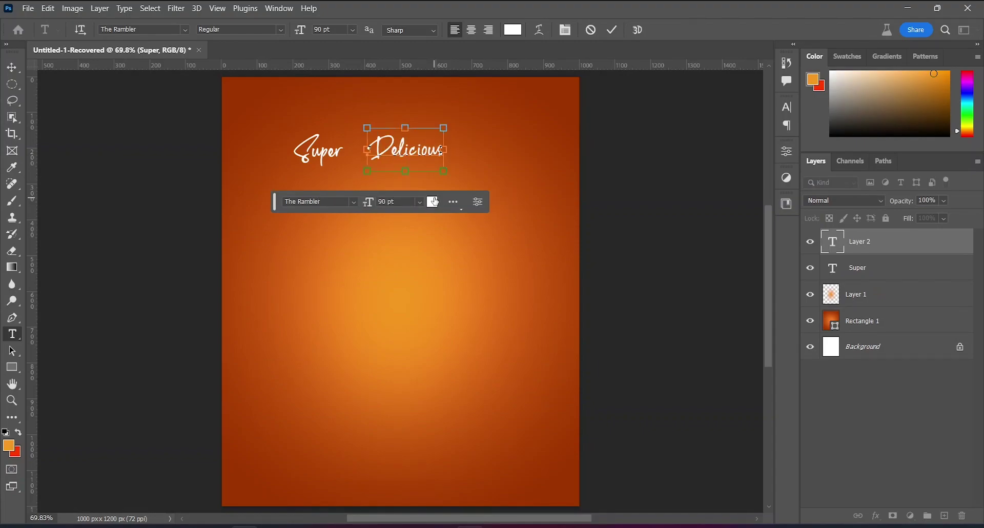
key("ctrl+a")
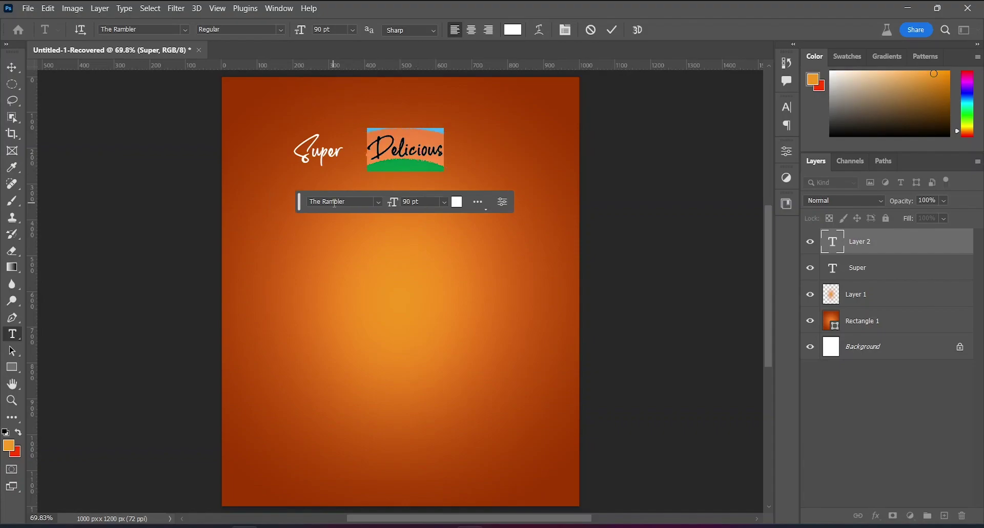
left_click_drag(309, 201, 333, 205)
type("m")
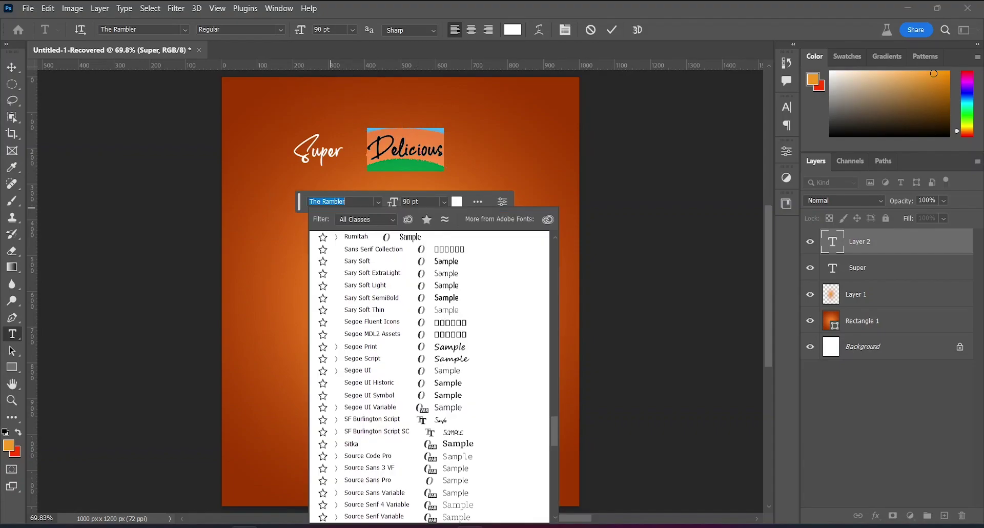
type("as")
key("Down")
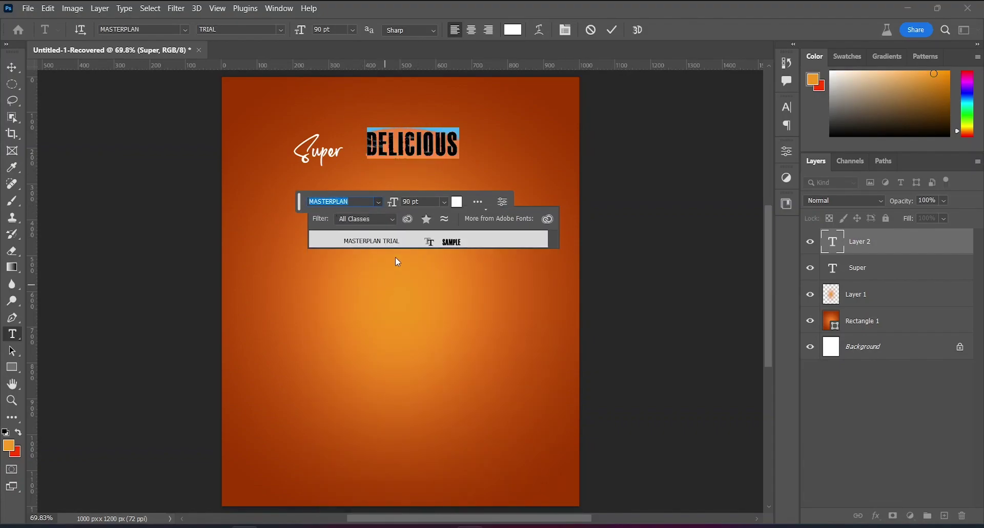
left_click(414, 243)
- Resize DELICIOUS to 99 pt and commit the text edit
left_click(336, 29)
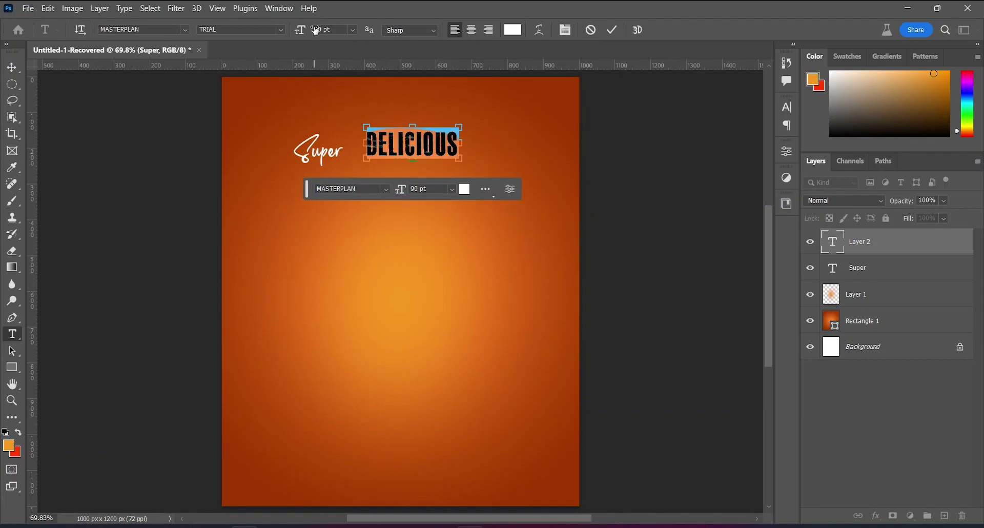
type("123")
key("Return")
type("109")
key("Return")
type("90")
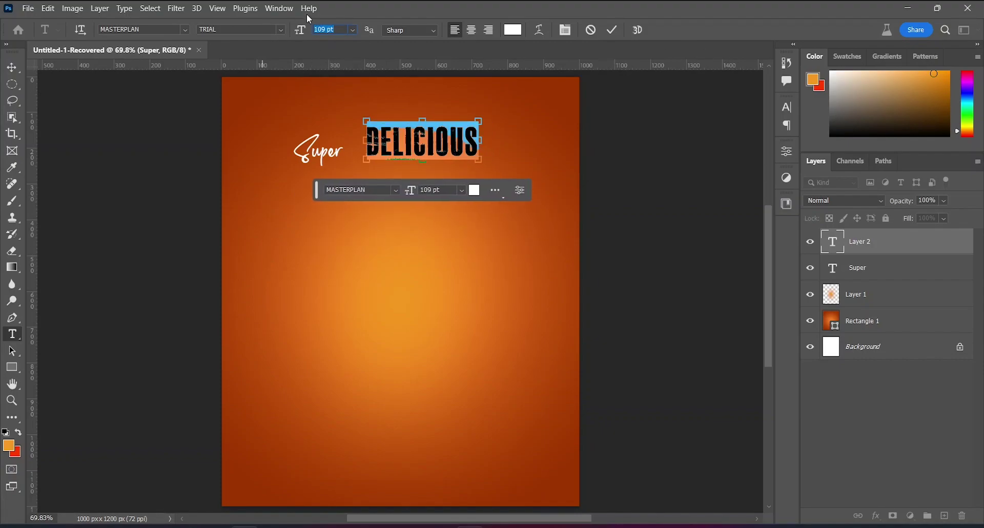
key("Return")
type("99")
left_click(612, 29)
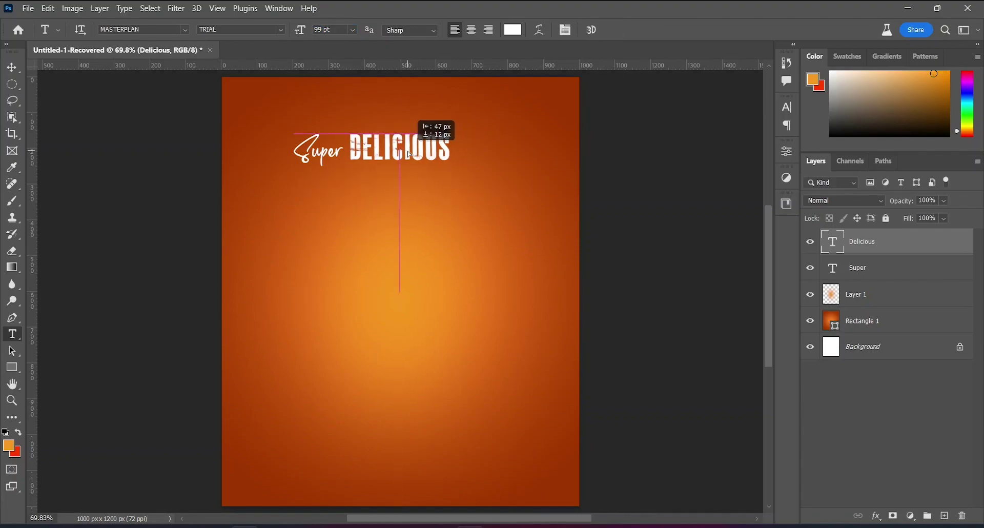
- Move DELICIOUS right beside Super and nudge it into place
left_click_drag(425, 152, 408, 151)
key("v")
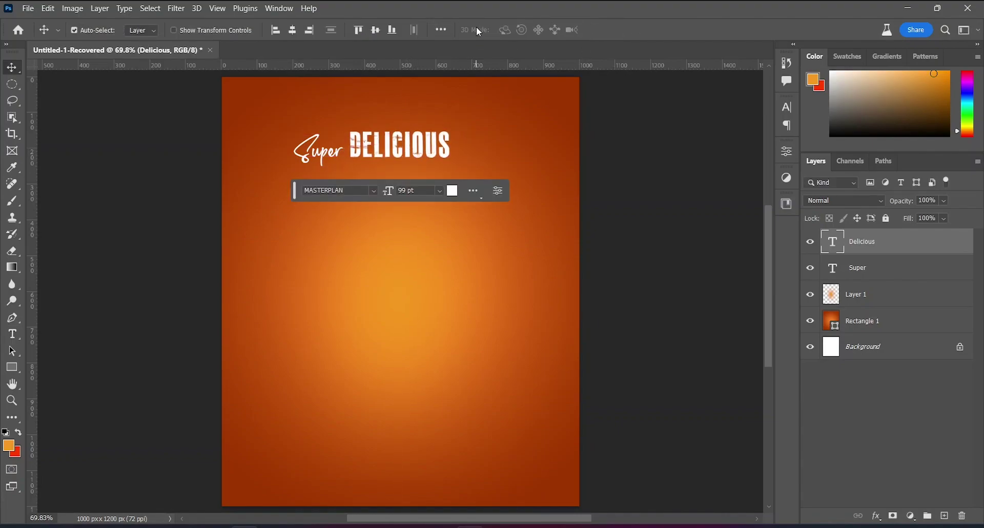
key("Left")
key("Left")
key("Left")
key("Down")
key("Down")
key("Down")
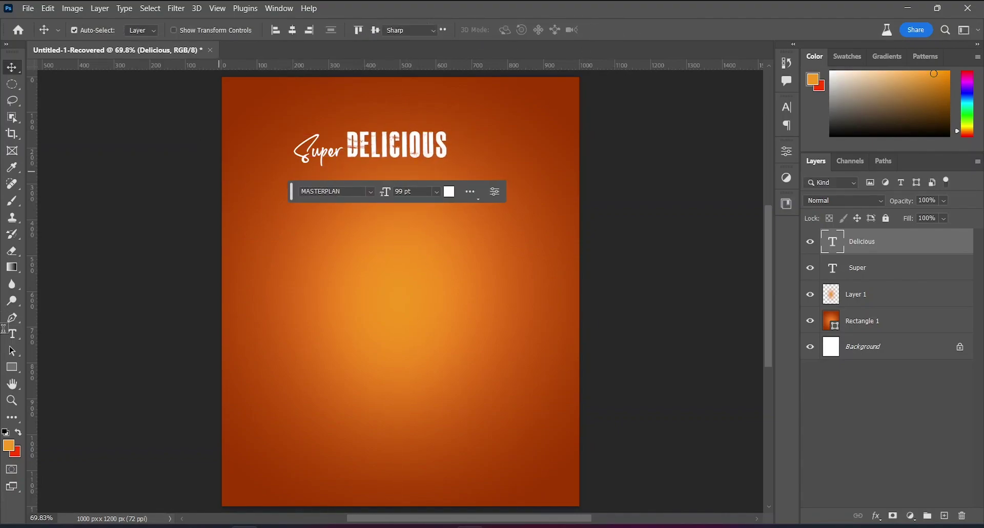
key("t")
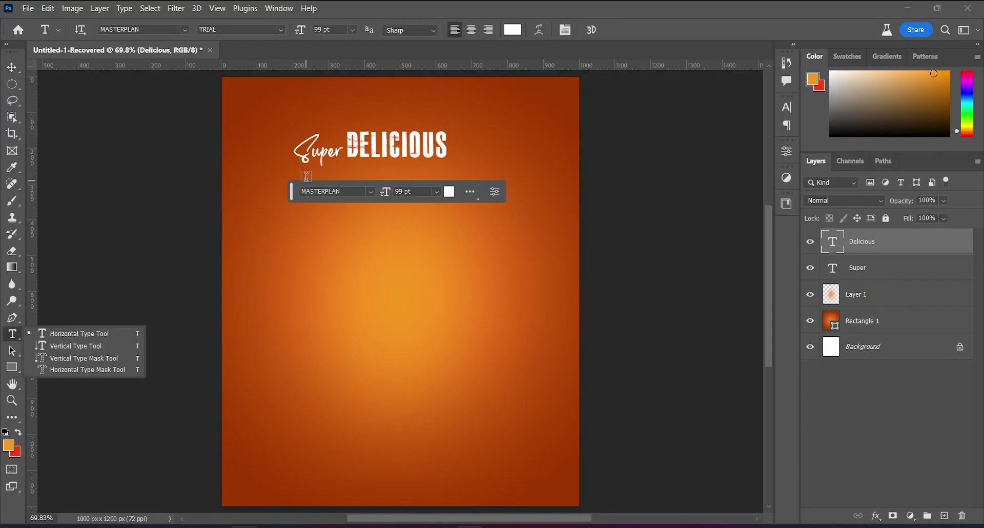
- Add a 'BURGER' text layer below the headline
left_click(306, 176)
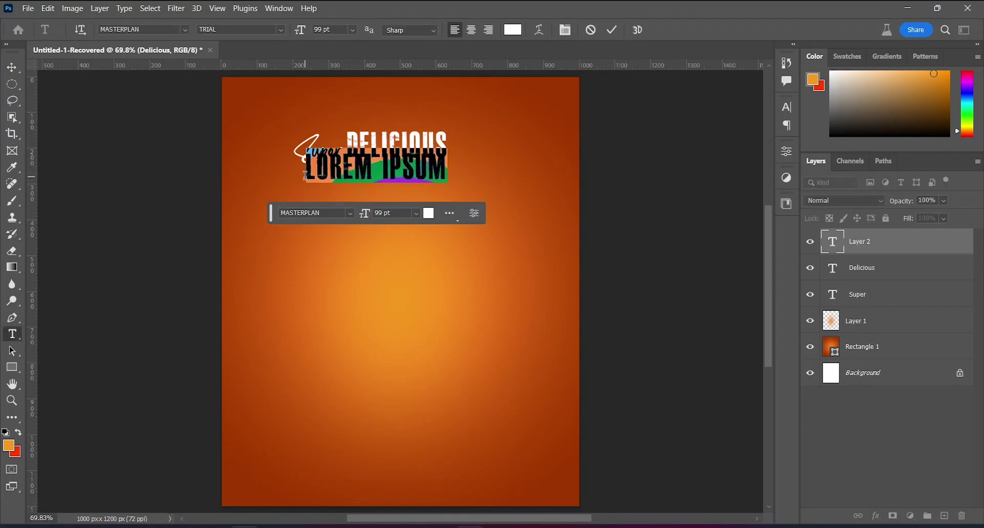
type("B")
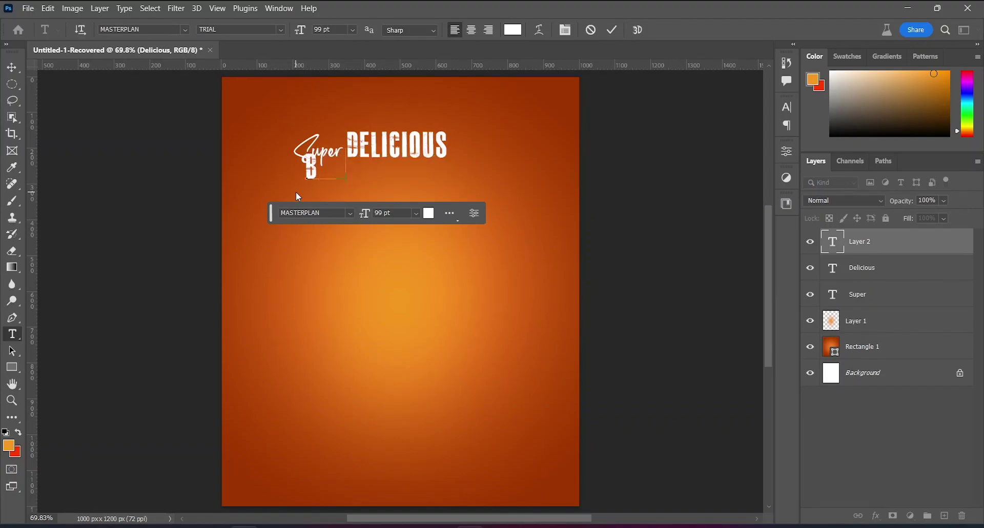
type("URGER")
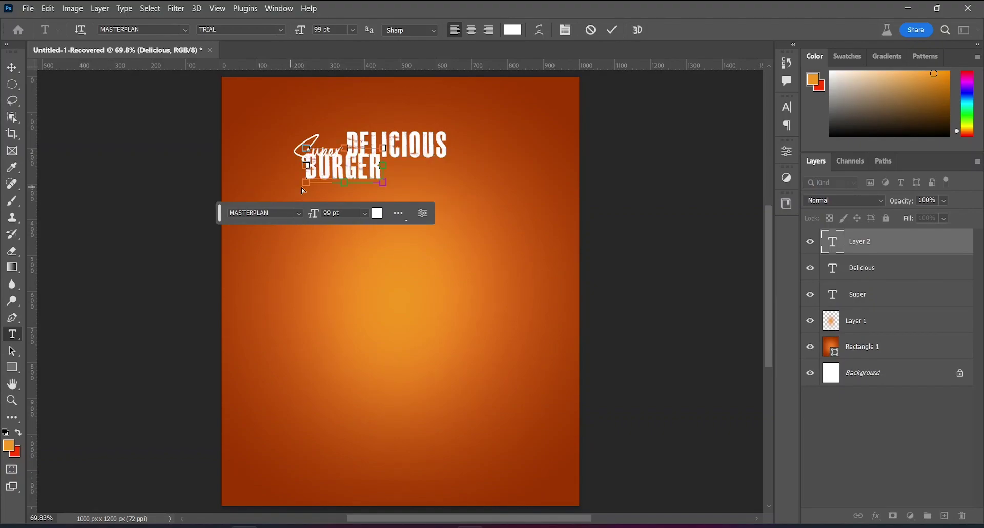
key("ctrl+a")
- Colour BURGER yellow #ffc000, enlarge it to 192 pt, and commit
left_click(515, 31)
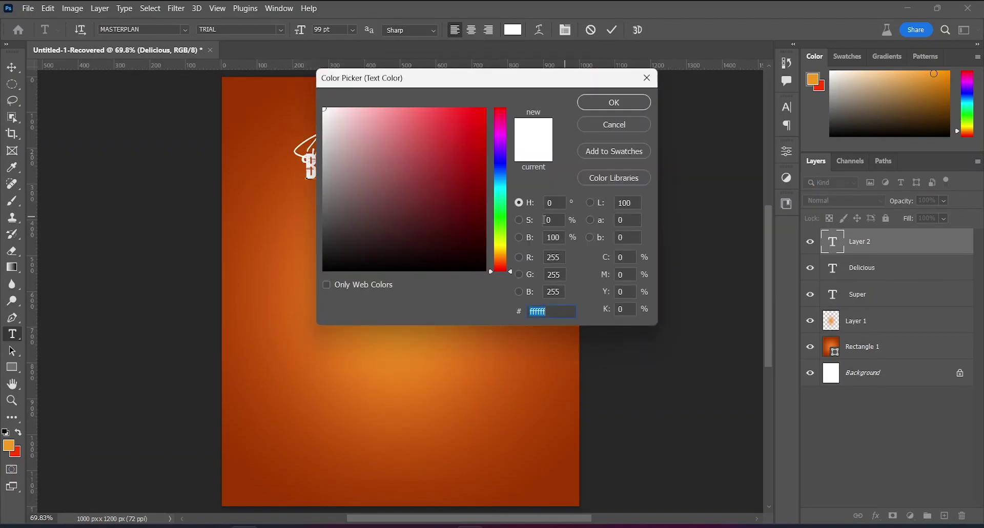
type("ffa800")
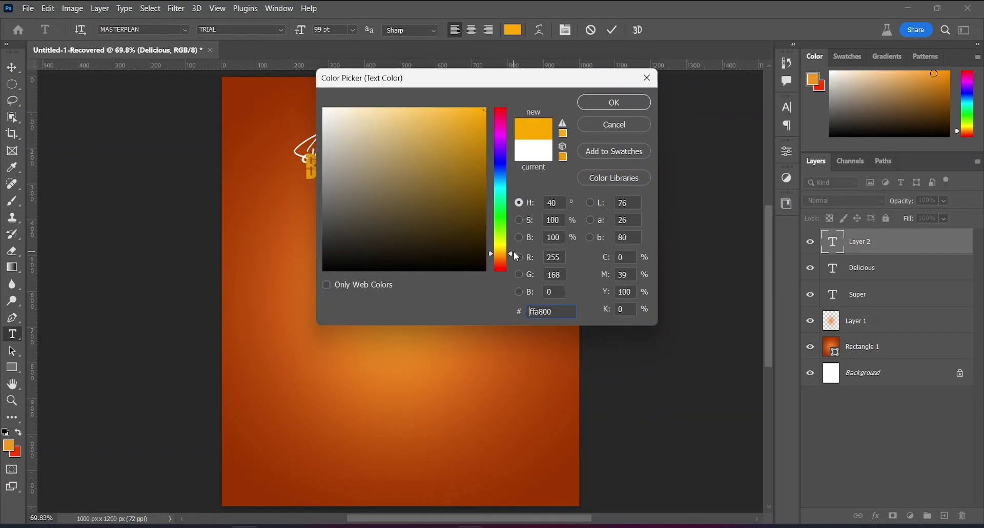
type("ffc000")
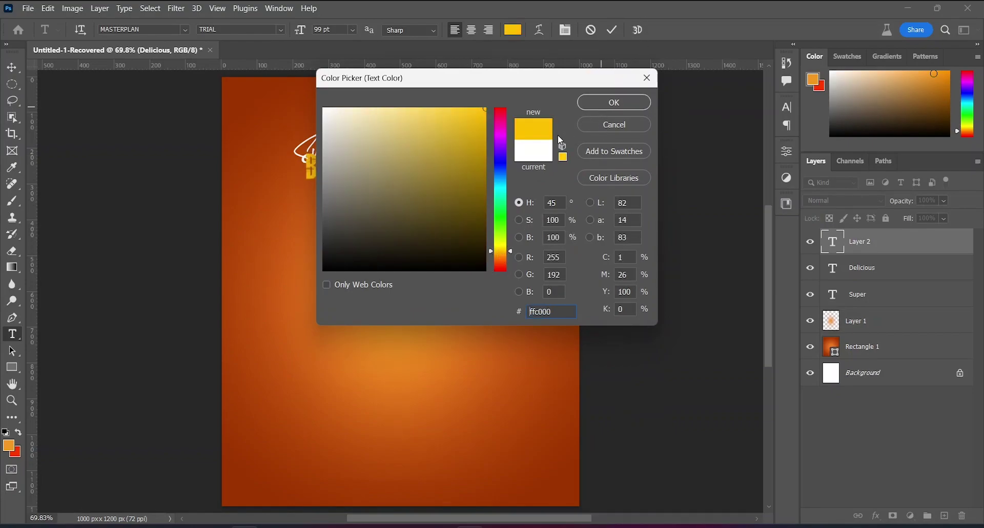
left_click(595, 103)
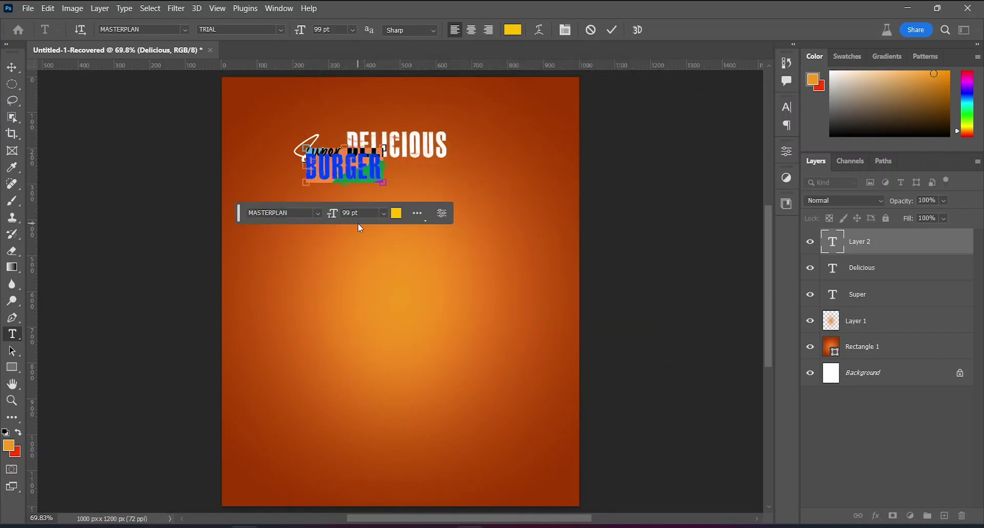
left_click_drag(356, 219, 402, 203)
type("192")
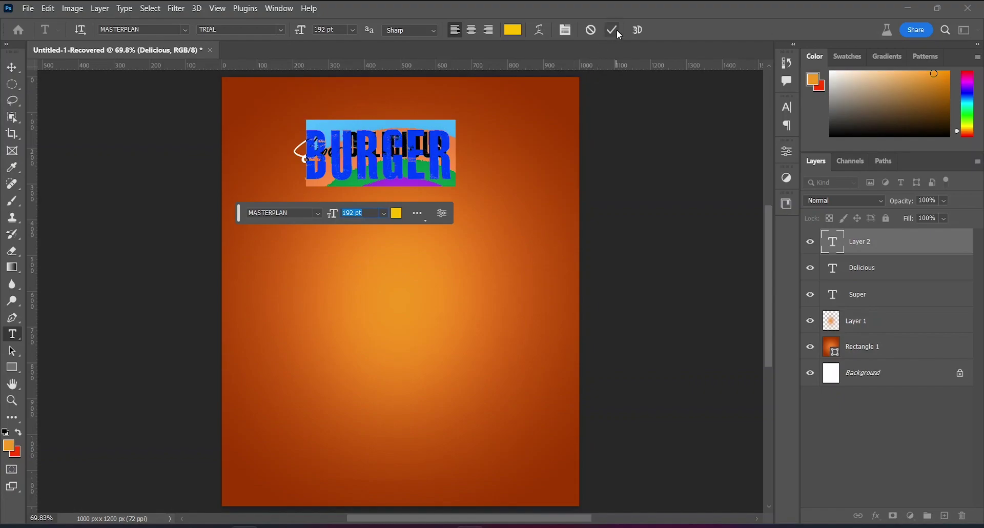
left_click(613, 30)
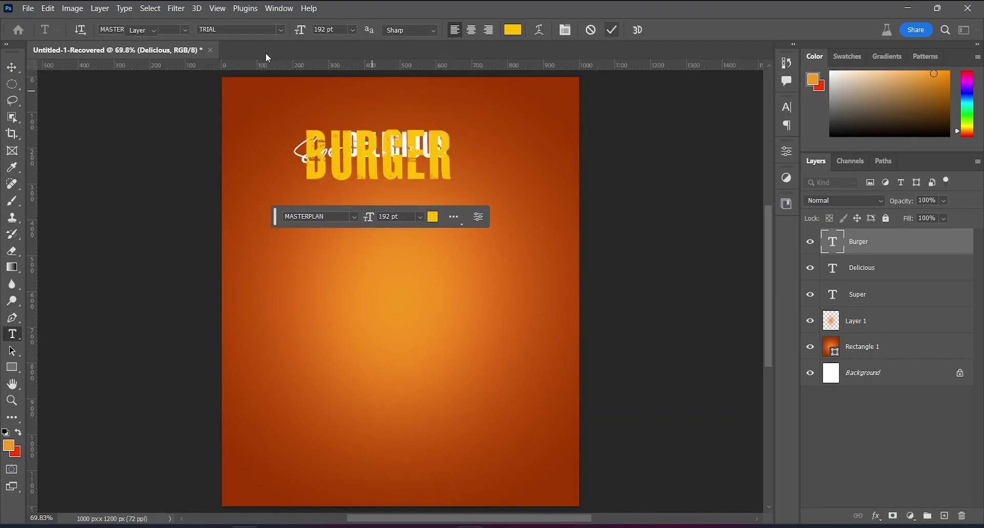
left_click(11, 67)
- Centre BURGER horizontally and nudge it down just beneath DELICIOUS
left_click(293, 32)
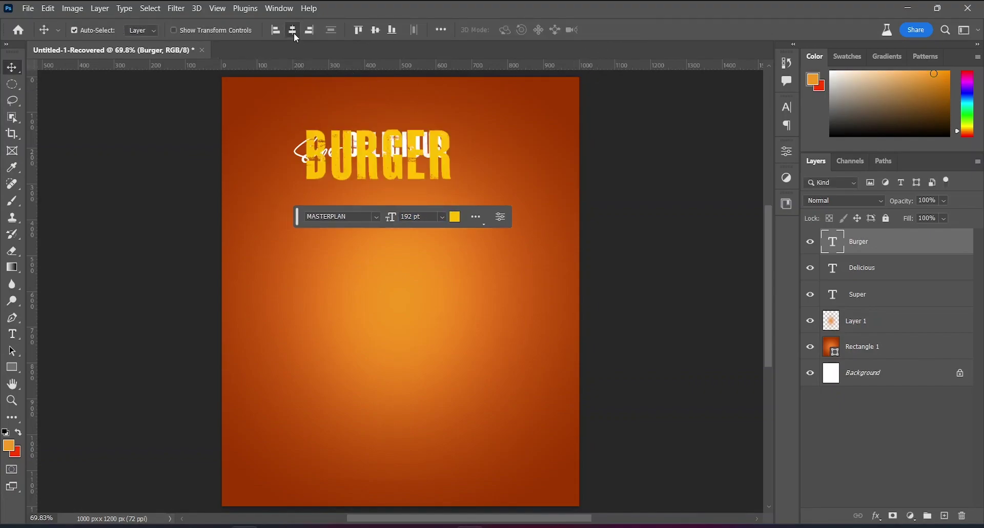
key("shift+Down")
key("shift+Down")
key("shift+Down")
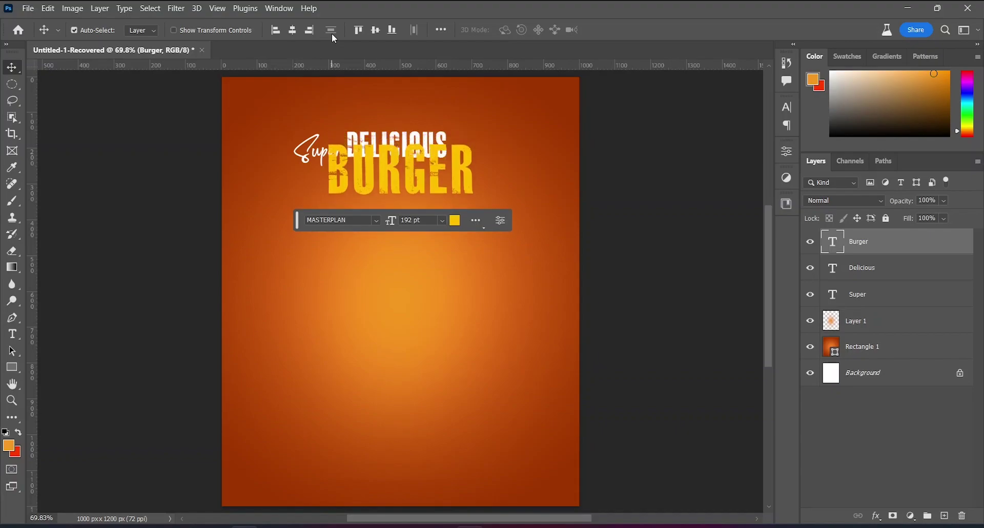
key("shift+Down")
key("shift+Down")
key("shift+Down")
key("shift+Down")
key("shift+Down")
key("shift+Down")
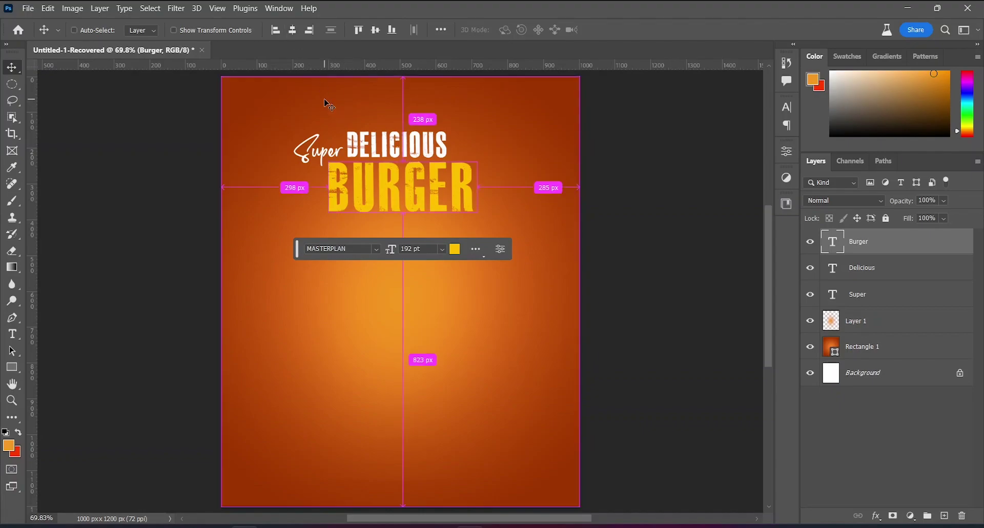
key("ctrl+t")
key("shift+Left")
key("shift+Left")
key("shift+Left")
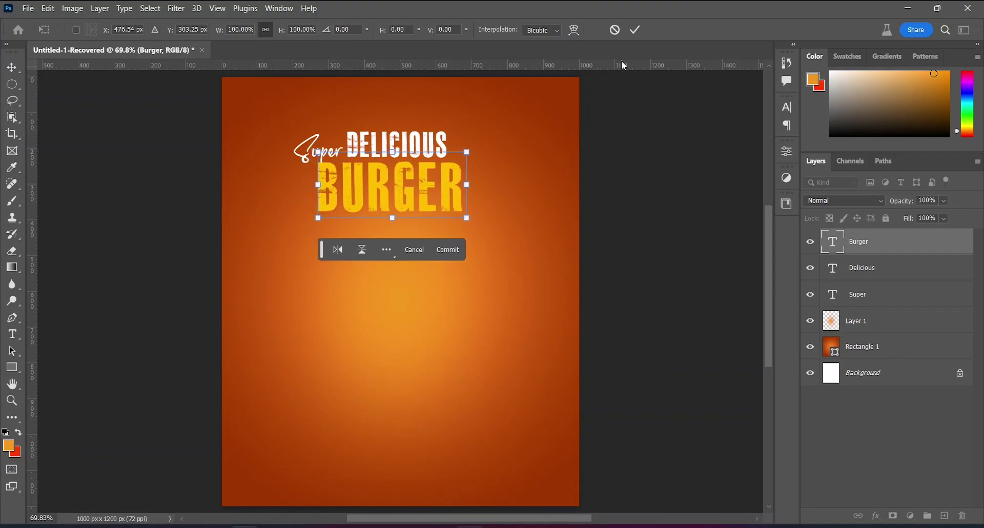
left_click(635, 30)
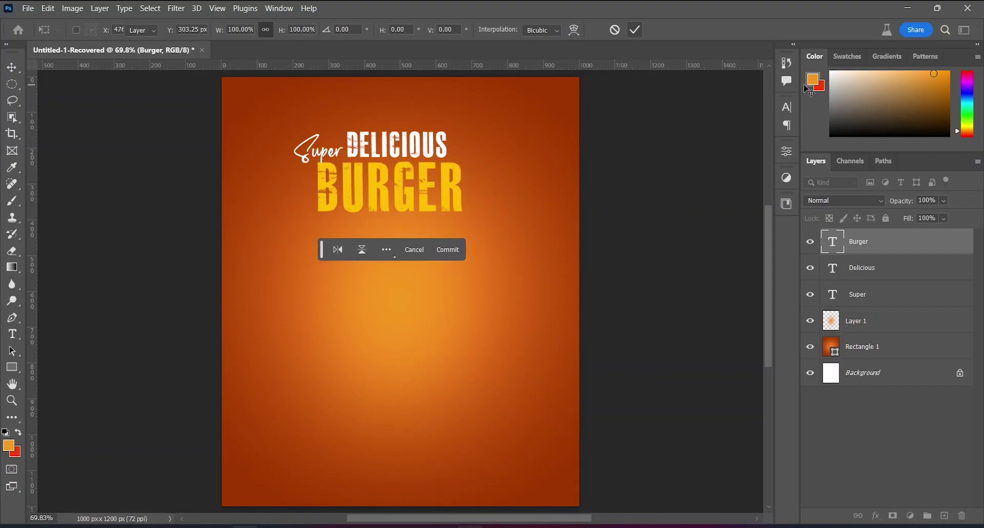
- Group the Burger, Delicious and Super text layers into Group 1
left_click(898, 300, "shift")
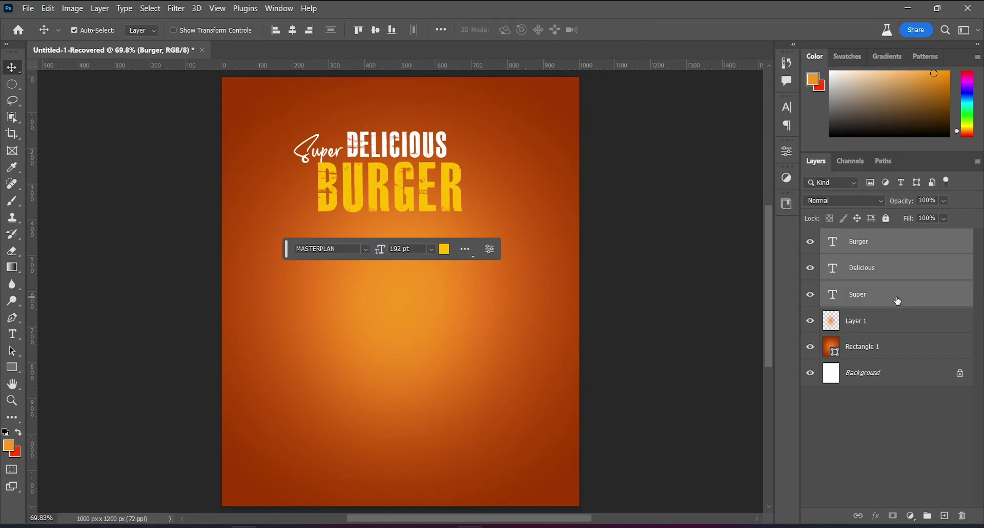
left_click(929, 516)
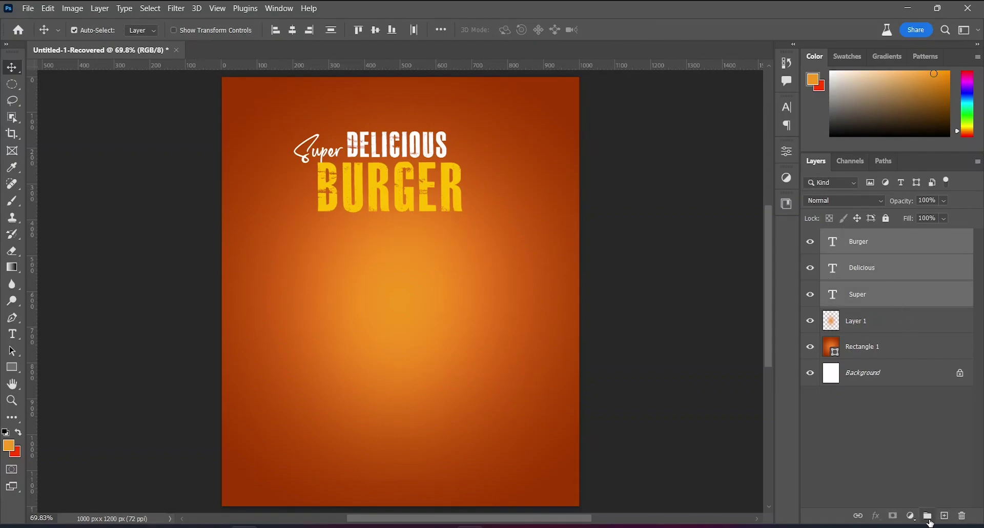
left_click(928, 516)
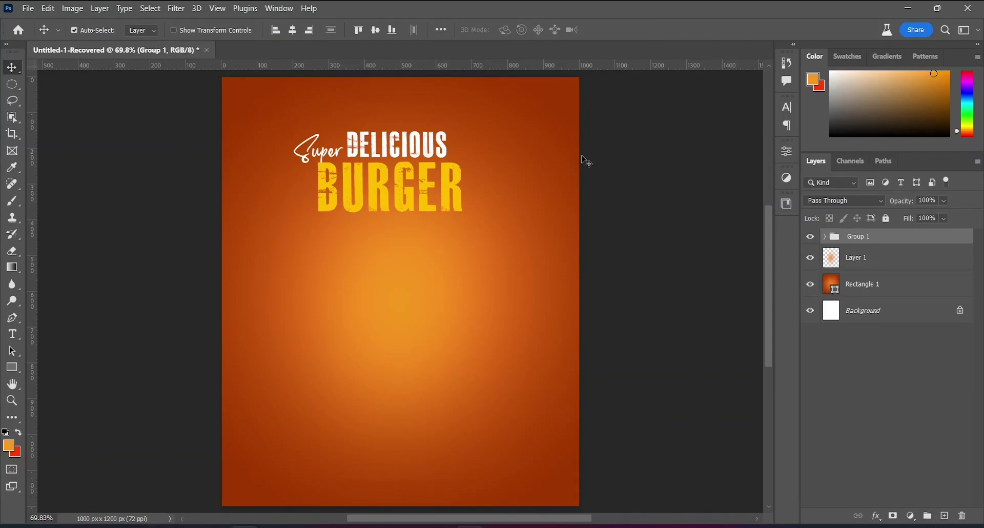
- Centre the headline group, scale it to about 96% and nudge it slightly up
left_click(293, 31)
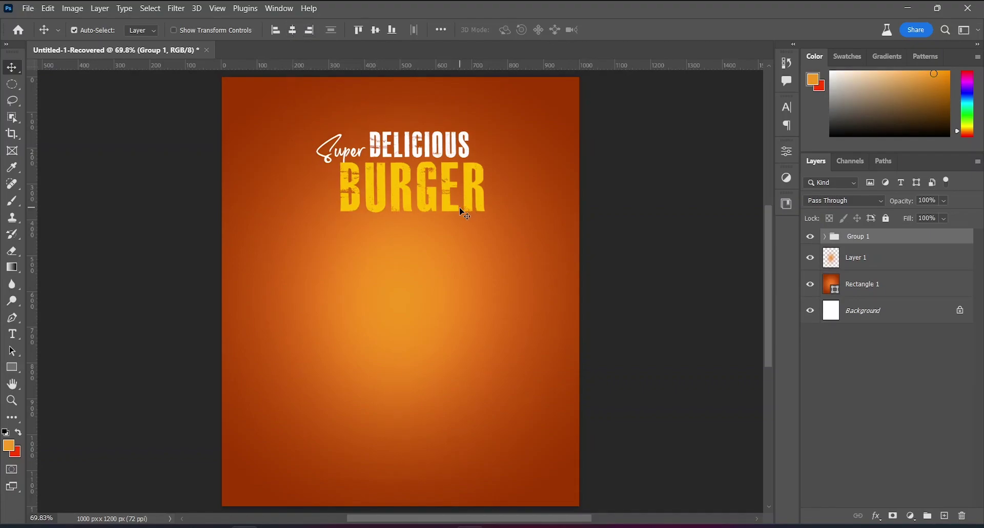
key("ctrl")
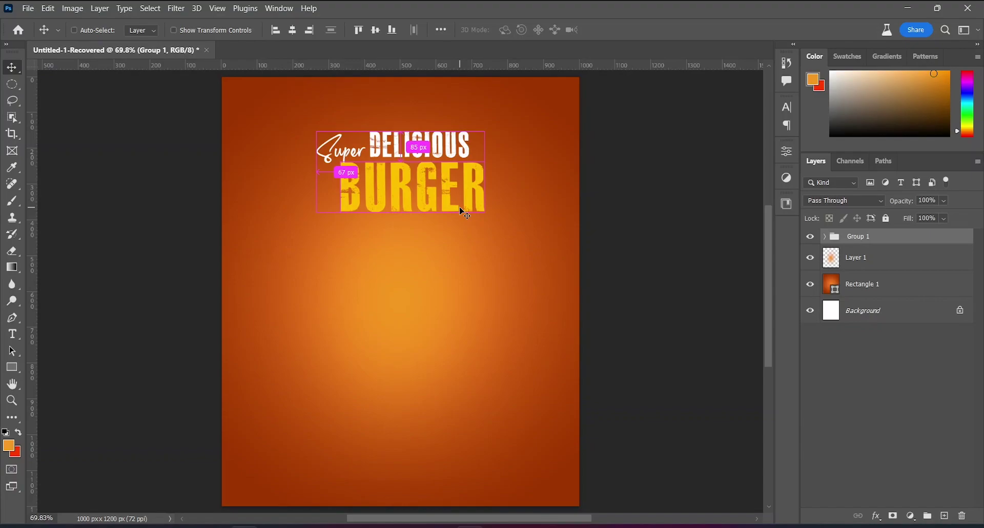
key("ctrl+t")
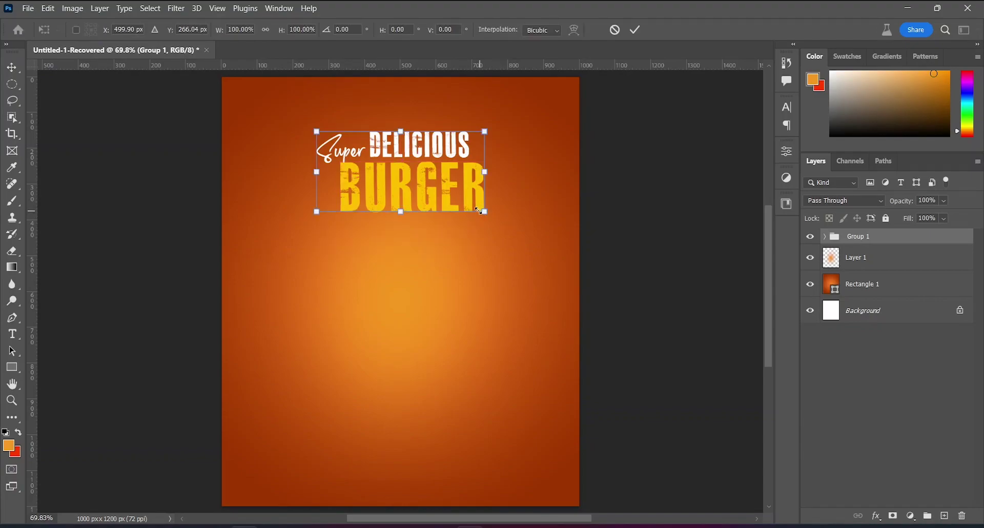
left_click_drag(480, 211, 473, 208)
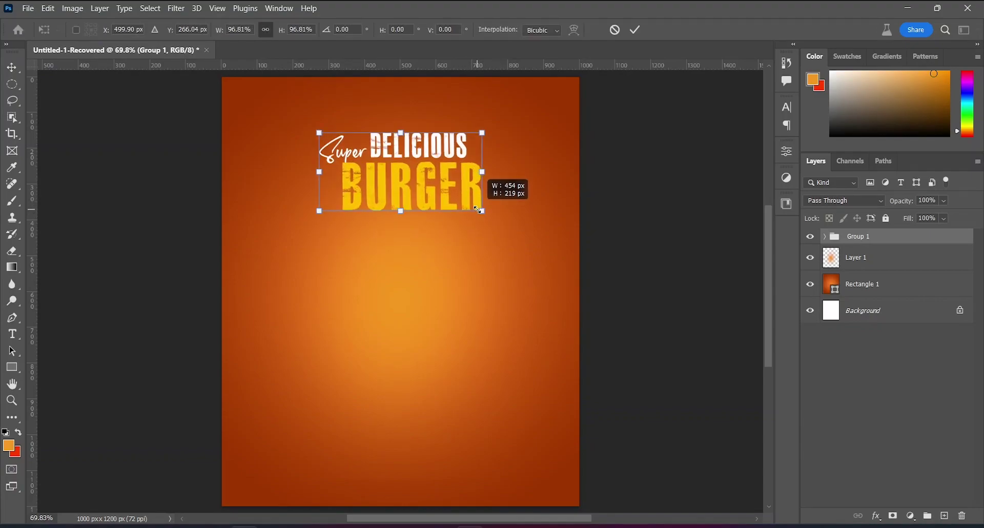
left_click_drag(473, 208, 481, 210)
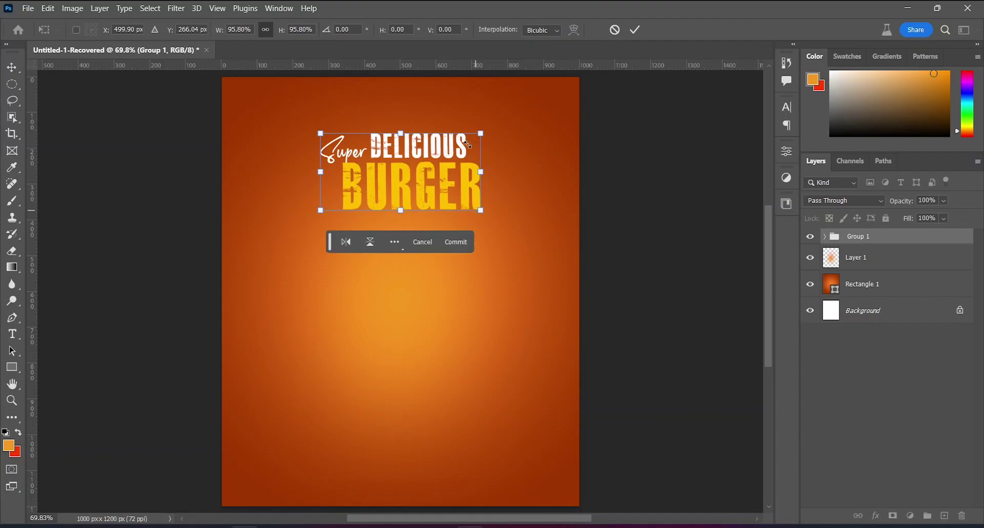
key("shift+Right")
key("shift+Up")
key("shift+Up")
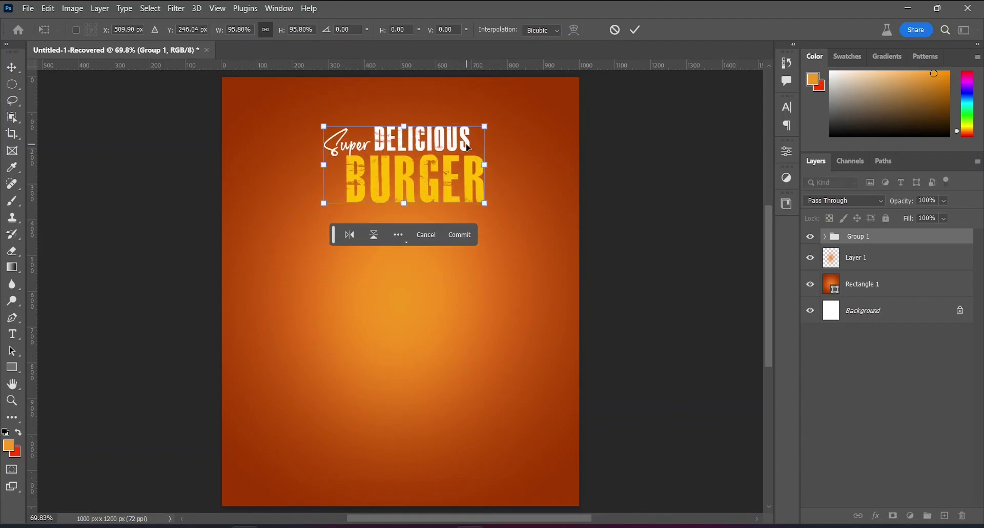
key("shift+Left")
key("shift+Up")
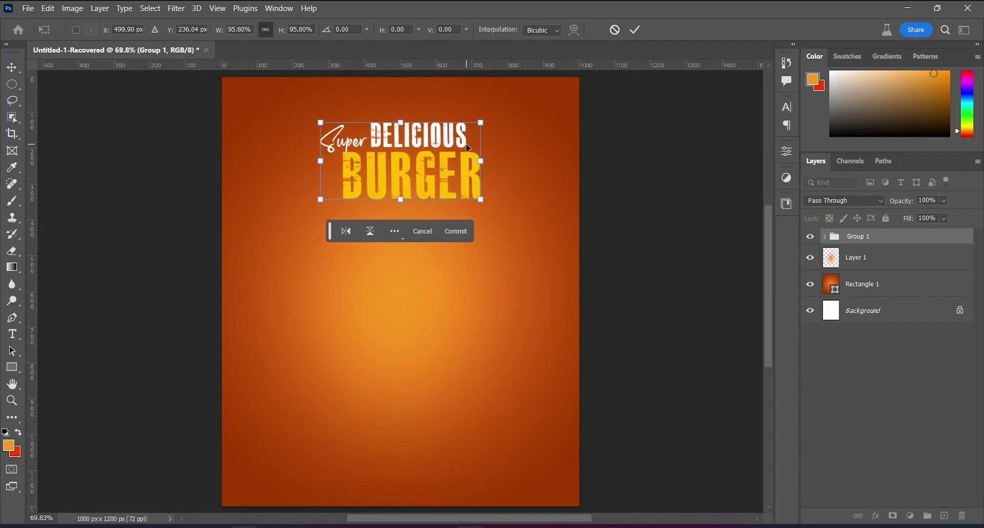
key("Return")
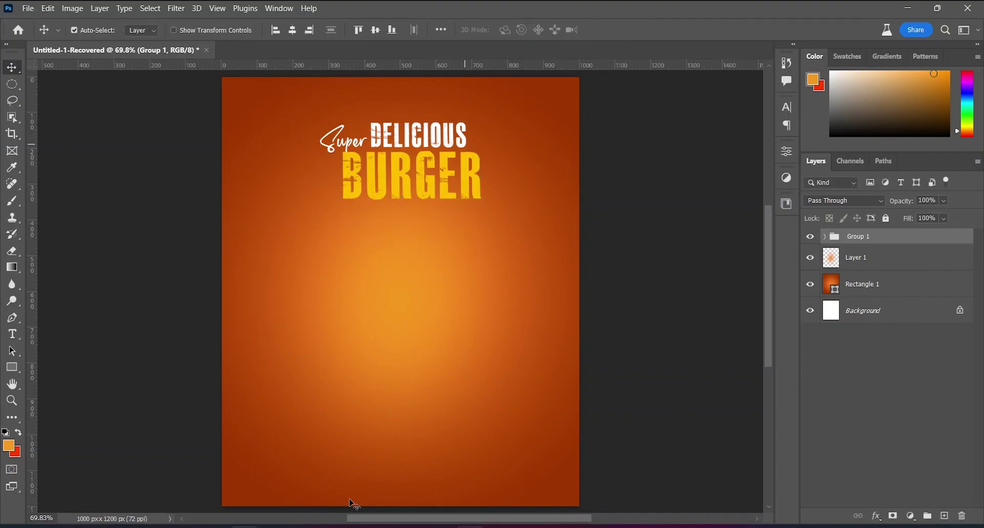
- Place Burger.png from the Burger Ad design folder onto the poster
key("super+e")
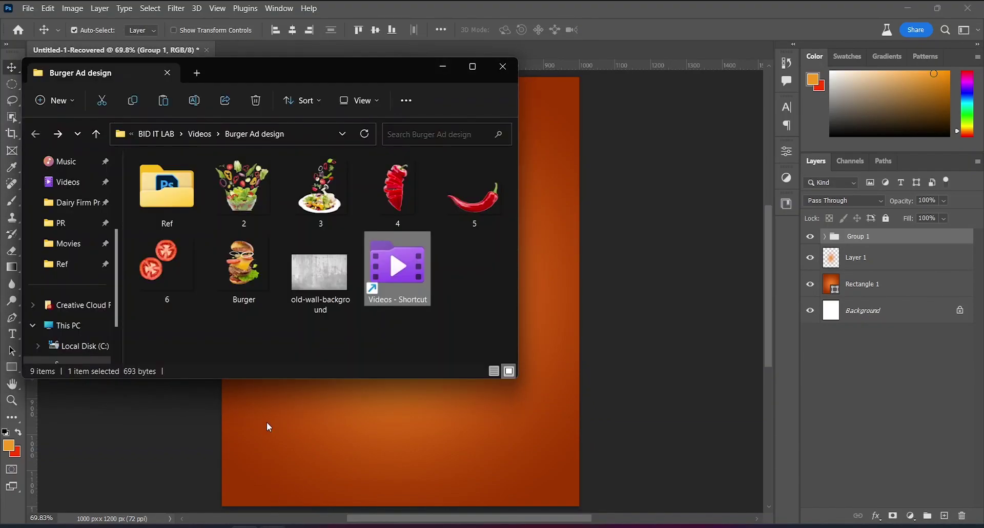
left_click(238, 269)
left_click_drag(301, 391, 319, 409)
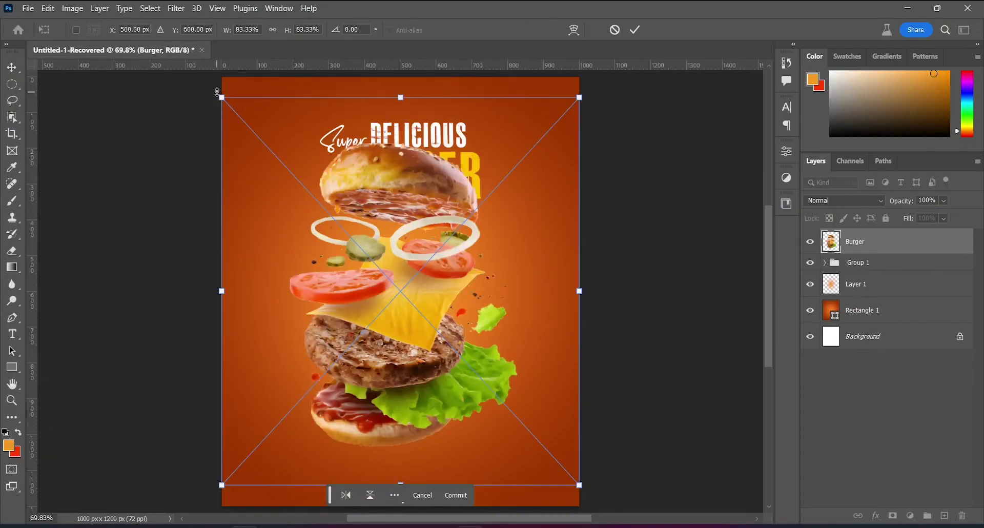
- Scale the placed burger to about half size and nudge it down and right
left_click_drag(220, 97, 287, 169)
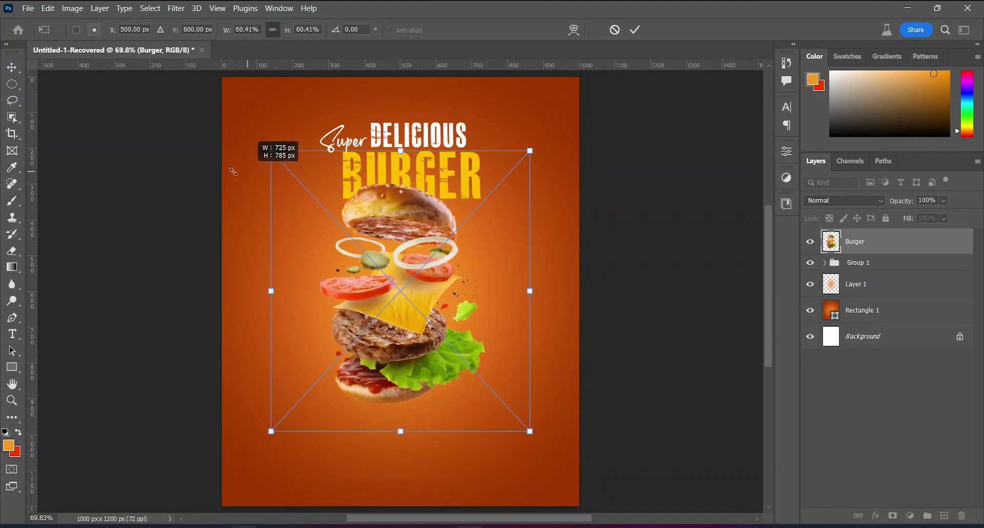
mouse_move(287, 169)
left_mouse_down()
mouse_move(229, 176)
mouse_move(254, 180)
left_mouse_up()
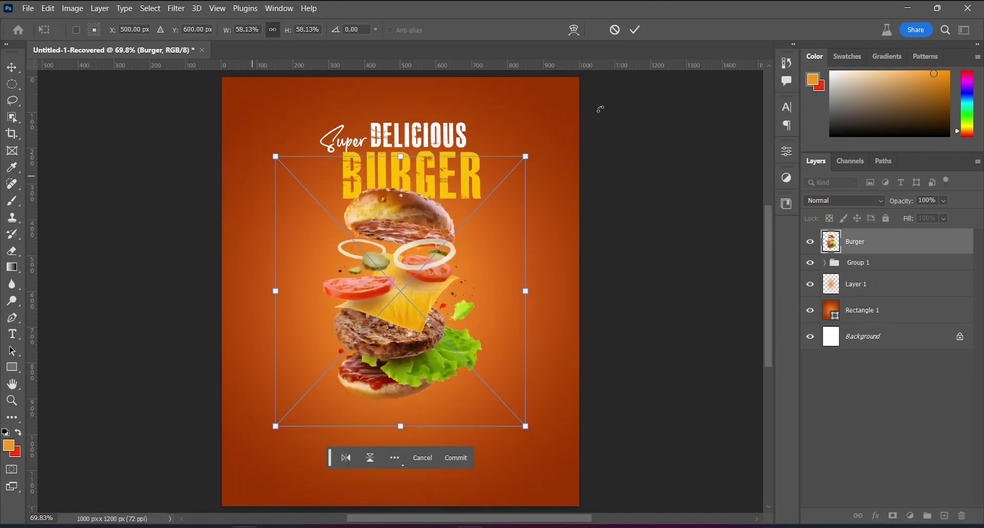
left_click(634, 38)
key("shift+Down")
key("shift+Down")
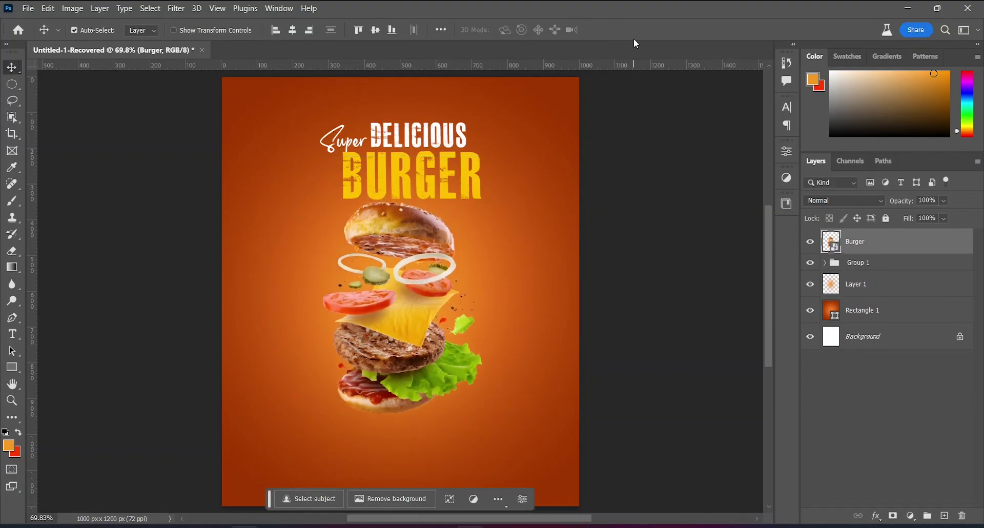
key("shift+Down")
key("shift+Down")
key("shift+Right")
key("shift+Right")
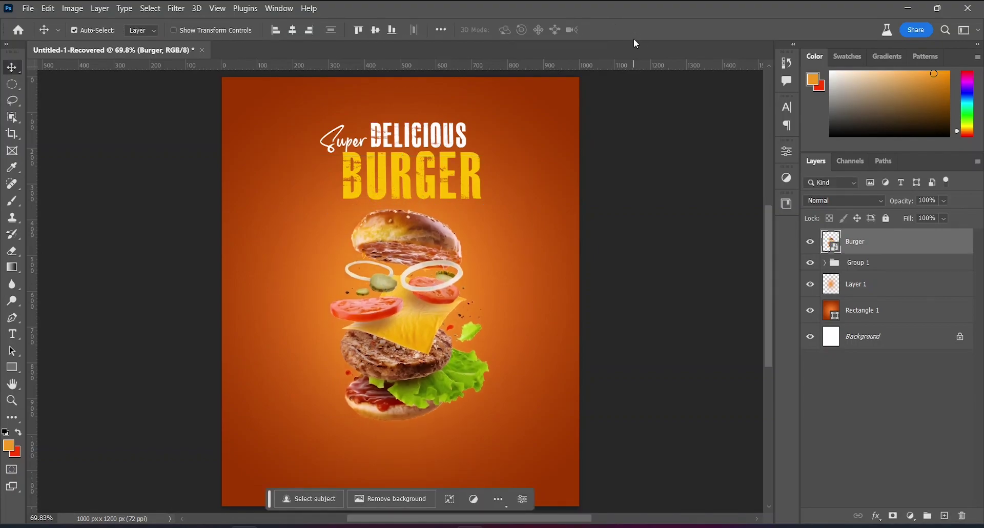
key("Down")
key("Down")
key("Down")
key("Down")
key("Down")
key("Down")
key("Down")
key("Down")
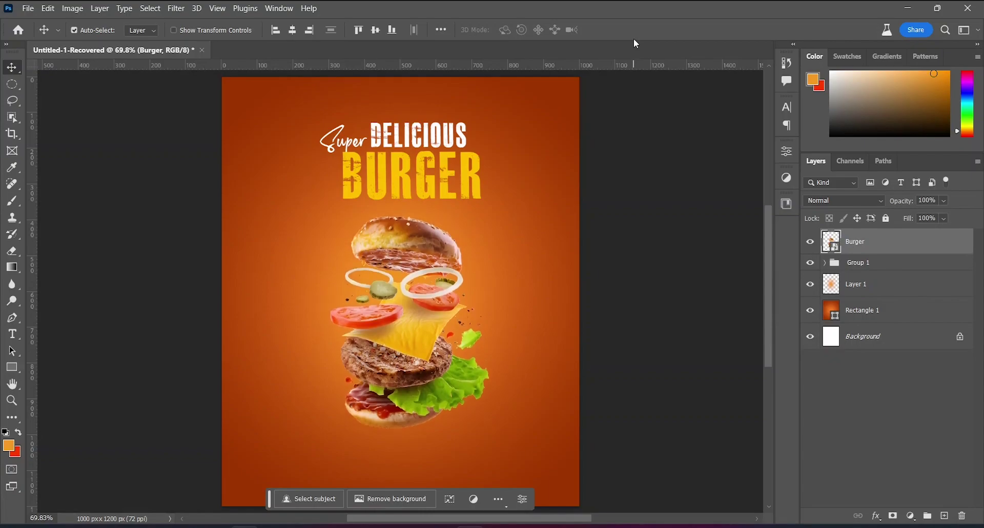
key("shift+Up")
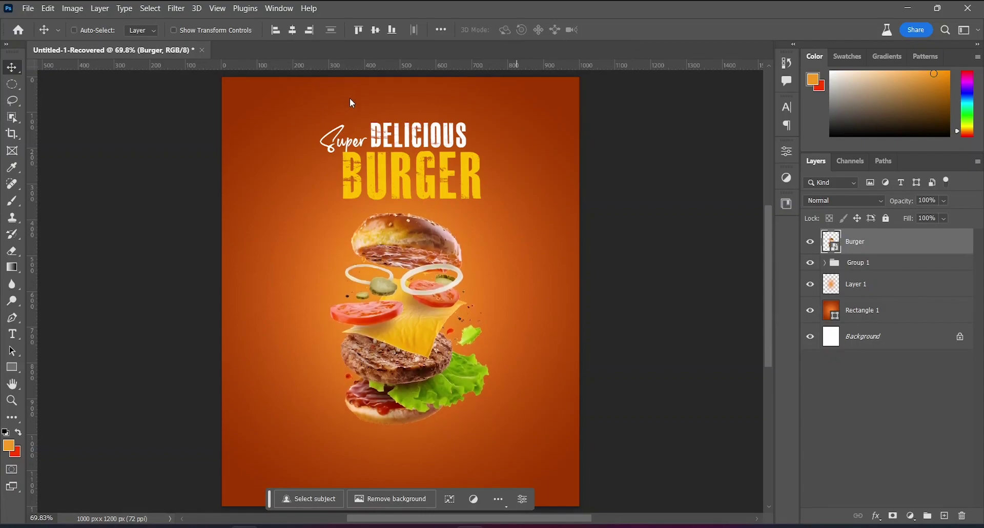
- Enlarge the burger to about 71% and shorten it so it clears the headline
key("ctrl+t")
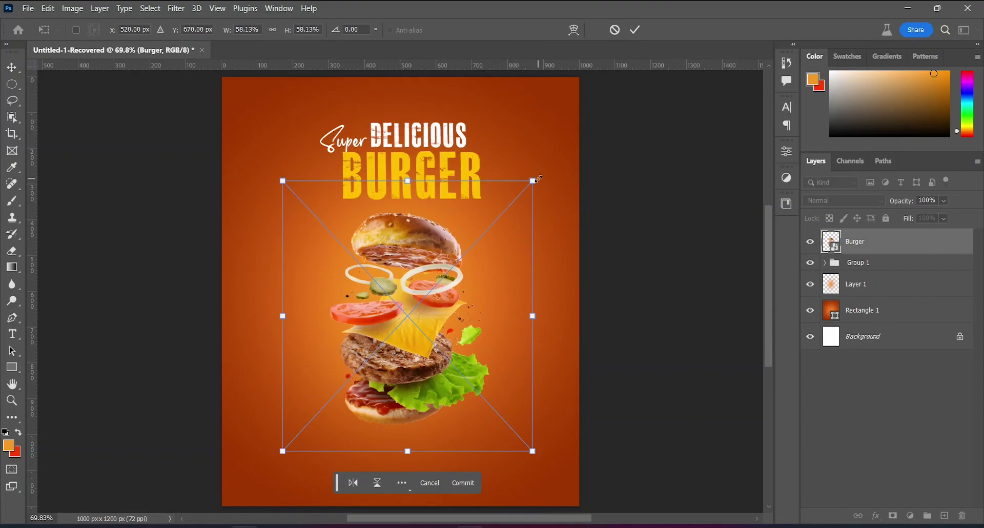
left_click_drag(532, 180, 575, 166)
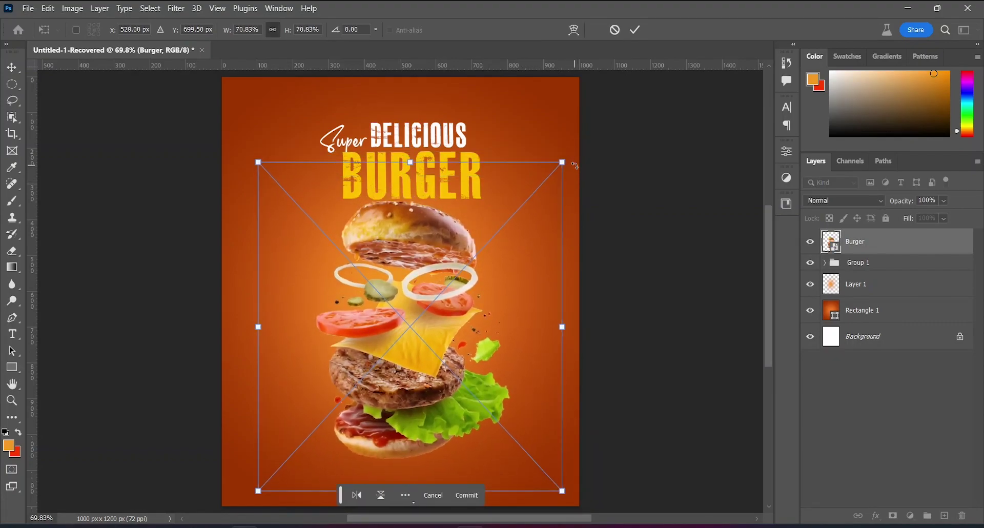
mouse_move(410, 154)
left_mouse_down()
mouse_move(412, 184)
mouse_move(411, 176)
left_mouse_up()
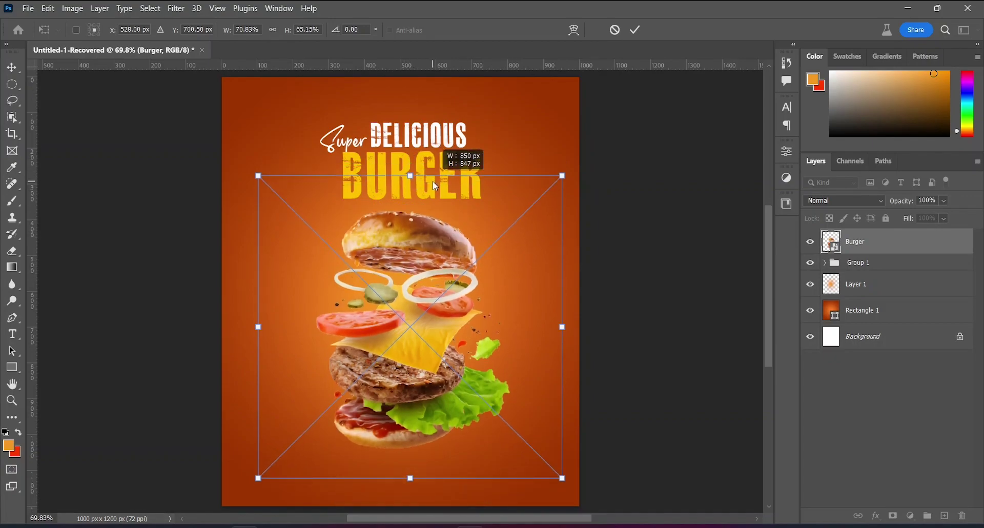
left_click(636, 30)
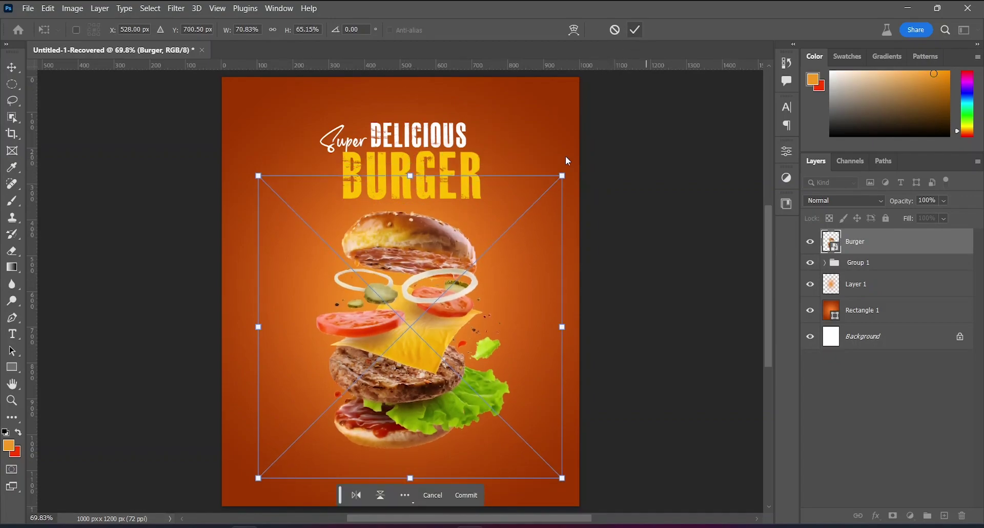
- Add a new layer named Shadow beneath the Burger layer
left_click(944, 515)
left_click_drag(863, 242, 865, 286)
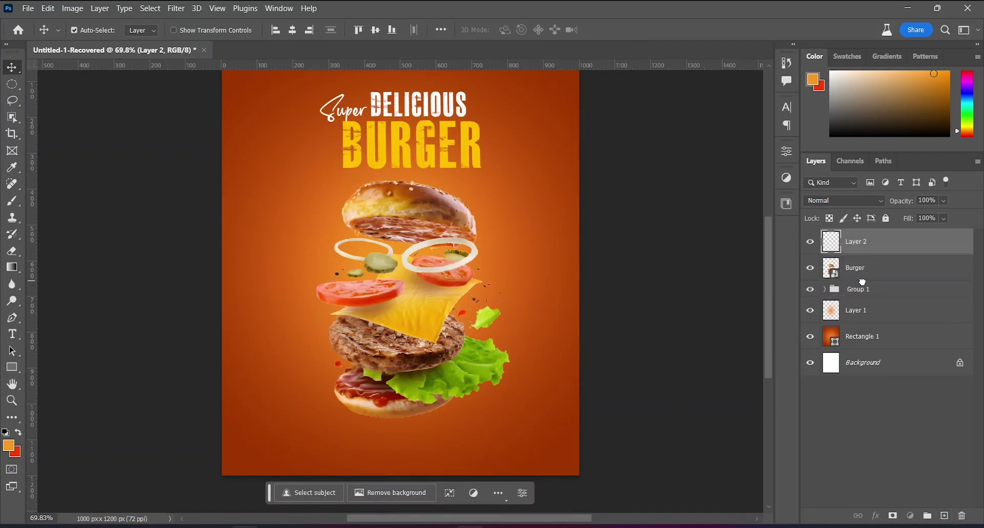
double_click(855, 268)
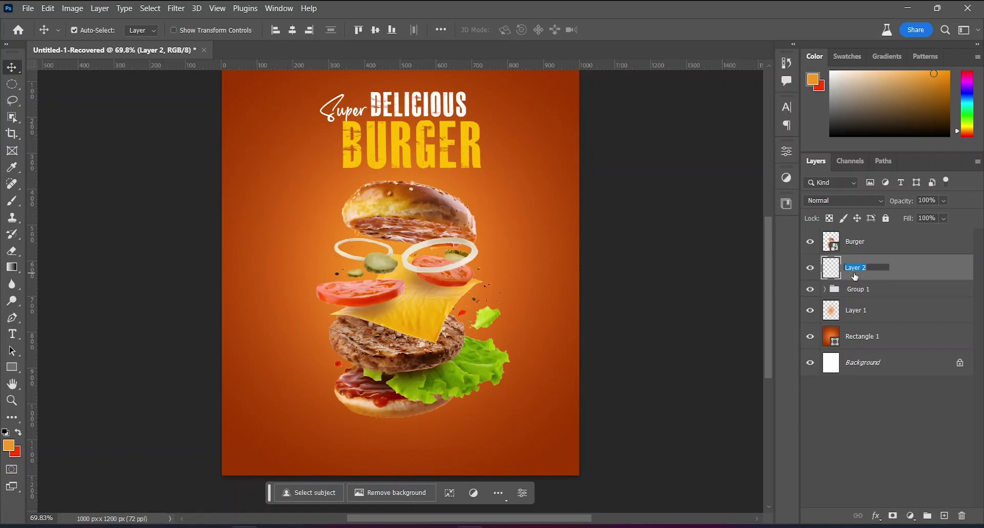
type("Shadow")
key("Return")
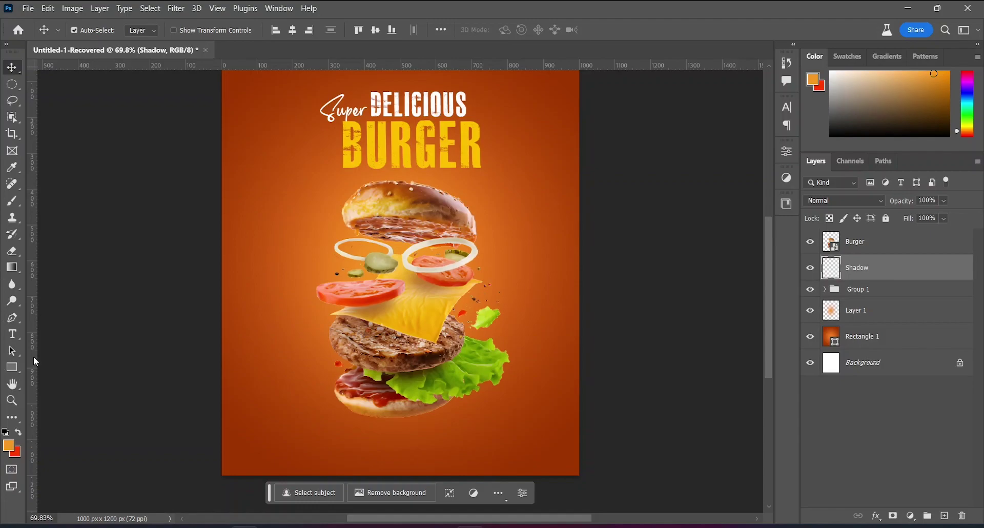
- Switch to the Brush tool with foreground colour #000000
left_click(15, 215)
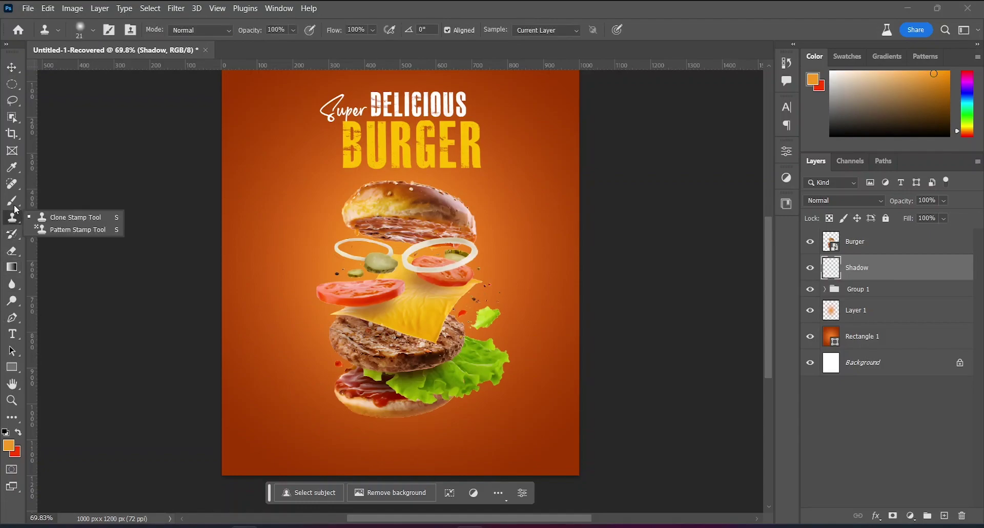
left_click(12, 453)
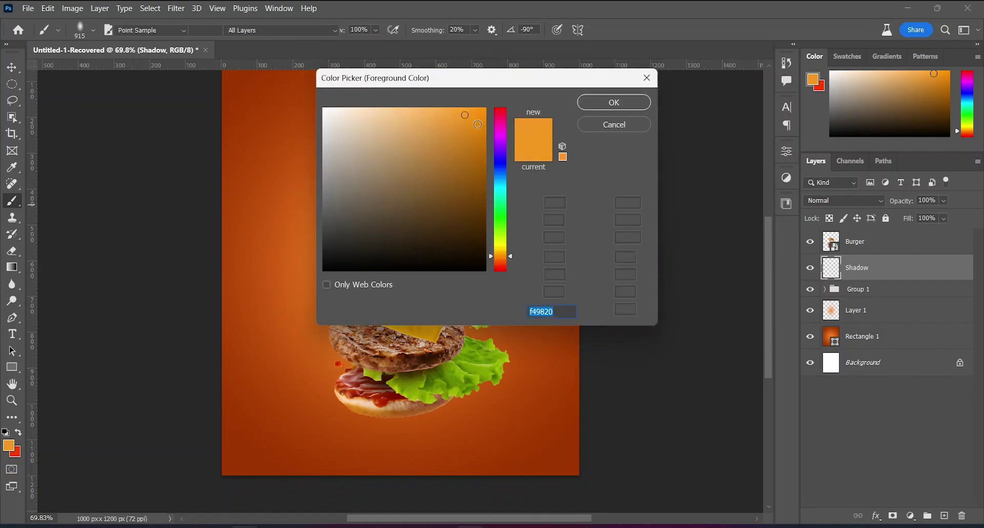
left_click(340, 252)
type("000000")
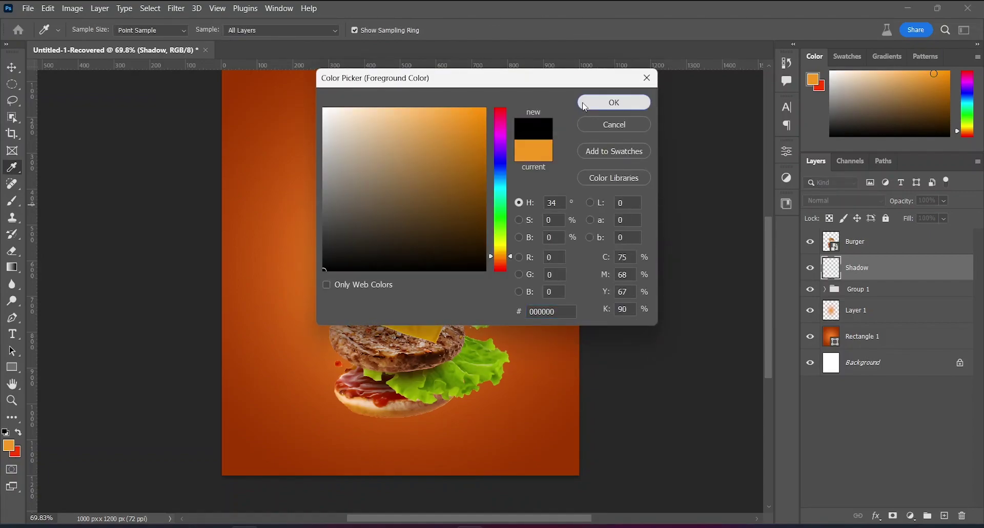
left_click(614, 102)
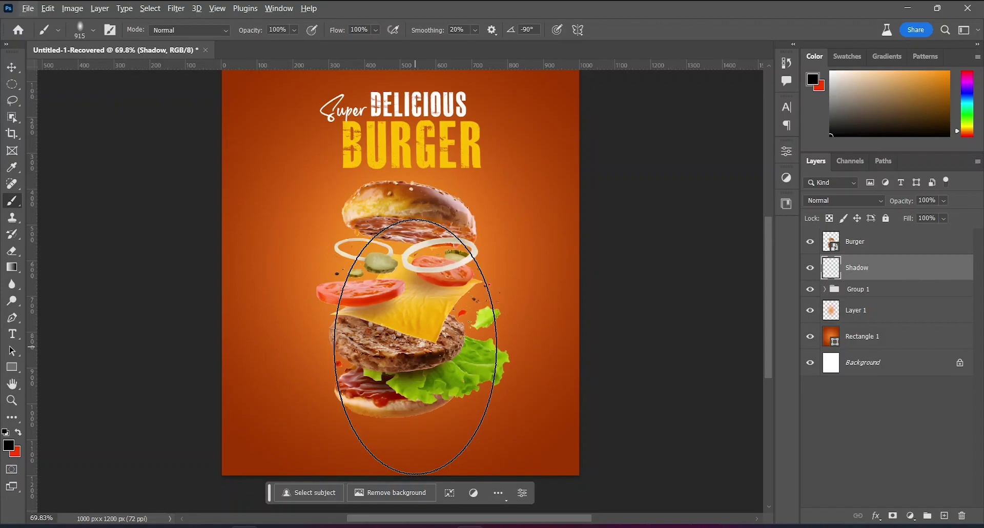
- Set the brush tip to a horizontal 0° angle, 0% hardness and 367 px size
right_click(425, 348)
left_click_drag(450, 350, 476, 330)
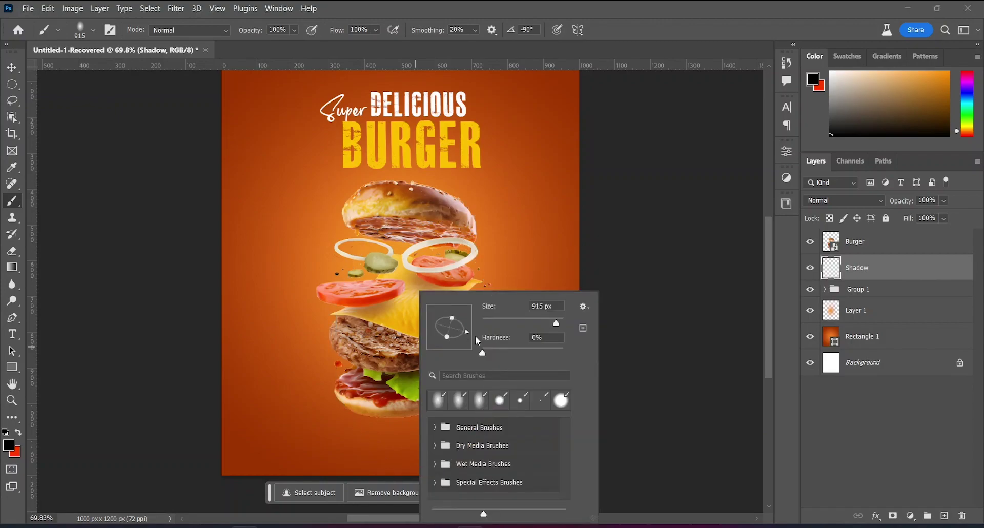
left_click_drag(341, 388, 224, 385)
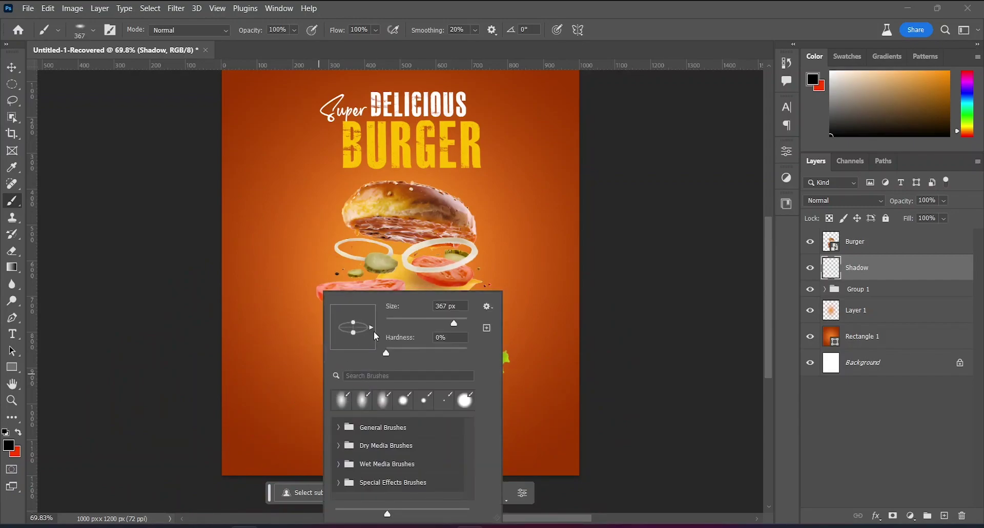
left_click(342, 267)
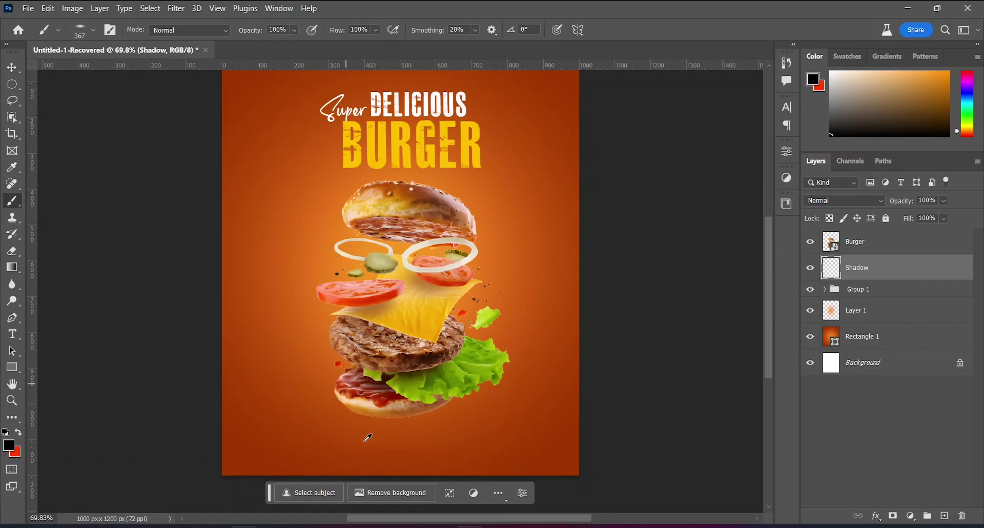
- Paint a soft black stroke under the burger with a roughly 488 px brush
left_click_drag(376, 437, 405, 435)
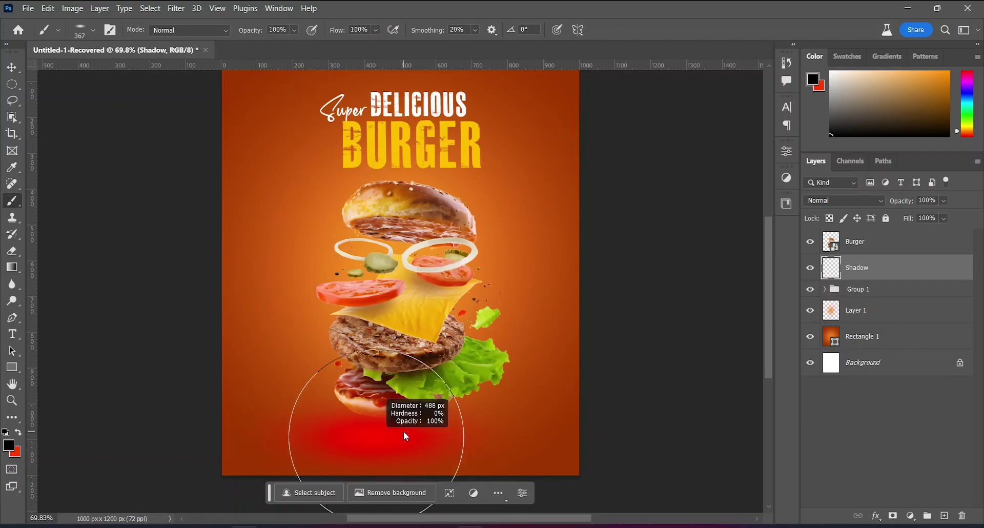
left_click_drag(338, 431, 436, 431)
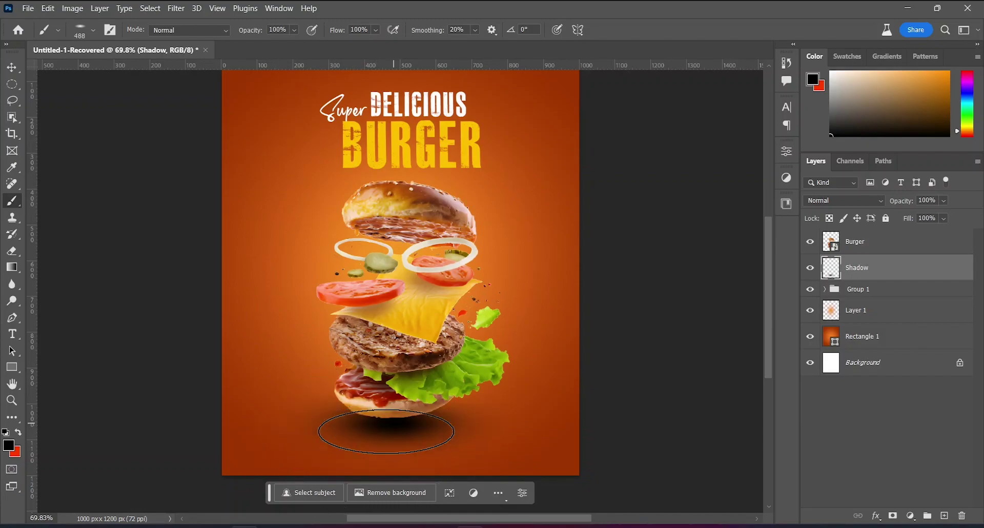
key("ctrl+d")
key("ctrl+t")
- Squash, skew and horizontally flip the shadow, then position it beneath the burger
left_click_drag(393, 375, 395, 428)
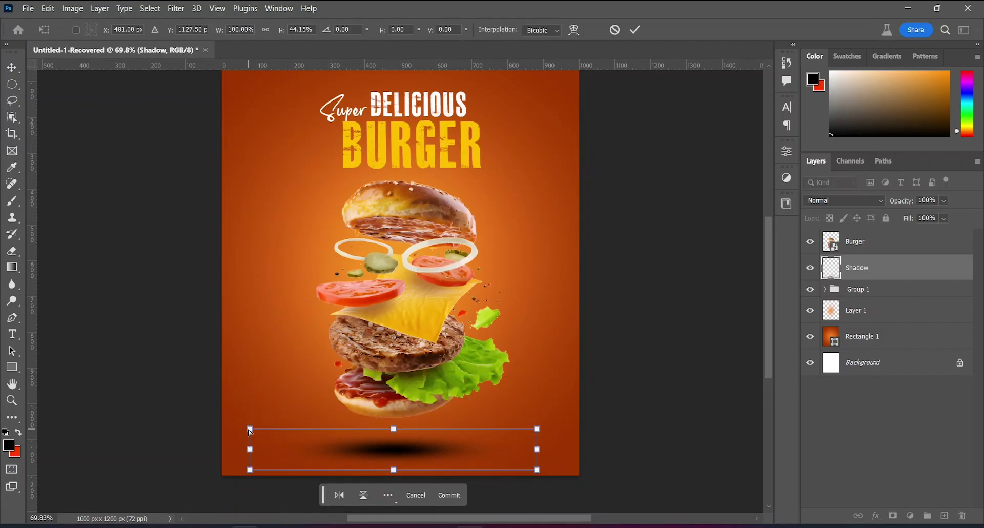
mouse_move(250, 431)
left_mouse_down()
mouse_move(271, 361)
mouse_move(336, 357)
left_mouse_up()
right_click(587, 445)
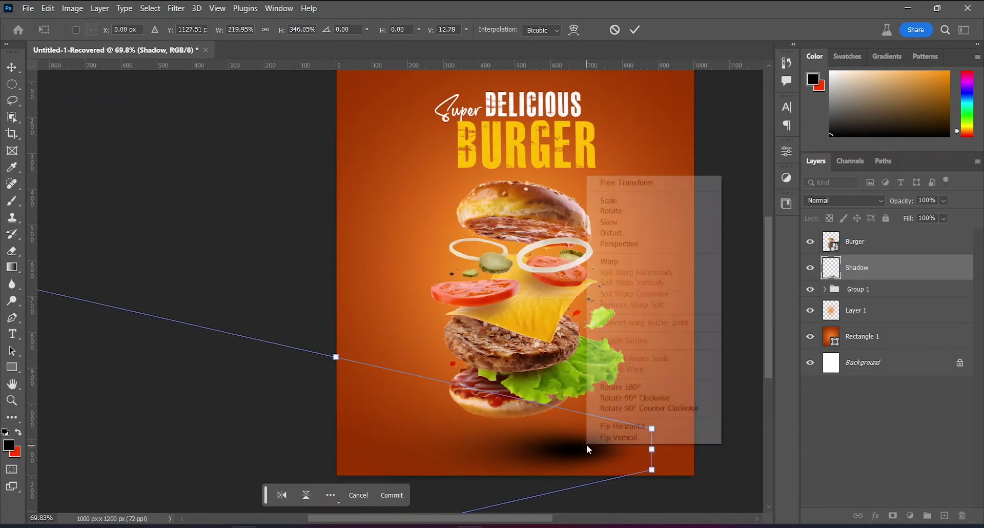
left_click(619, 425)
scroll(529, 309, "down", 2)
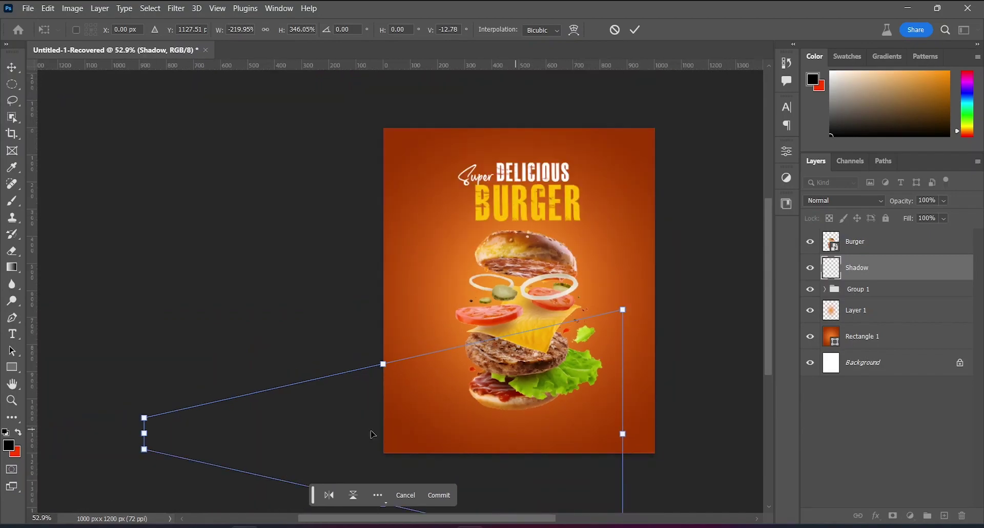
left_click_drag(372, 434, 676, 432)
mouse_move(521, 320)
left_mouse_down()
mouse_move(515, 279)
mouse_move(280, 239)
left_mouse_up()
key("Return")
key("b")
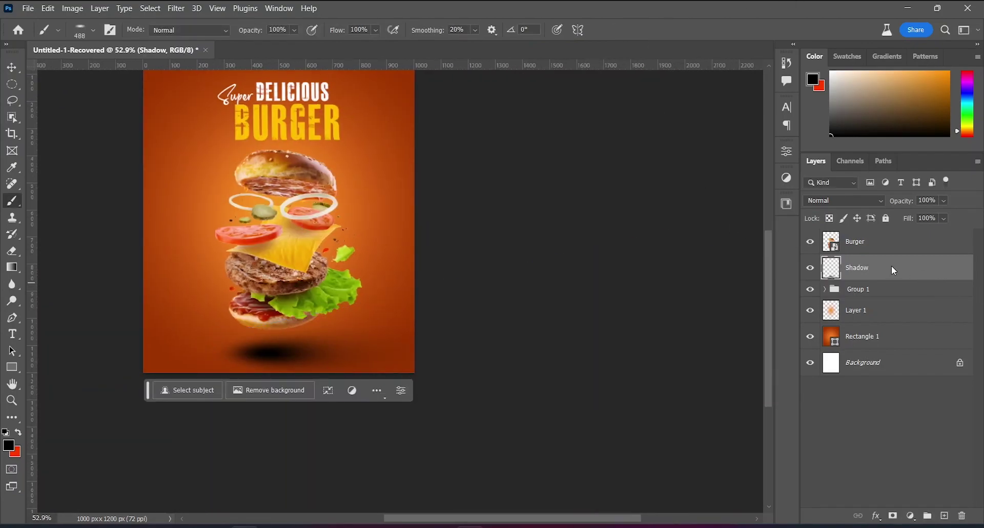
- Convert Shadow to a smart object, flatten it further and lower its opacity to 35%
right_click(893, 270)
left_click(825, 189)
key("ctrl+t")
left_click_drag(447, 398, 509, 380)
left_click(635, 29)
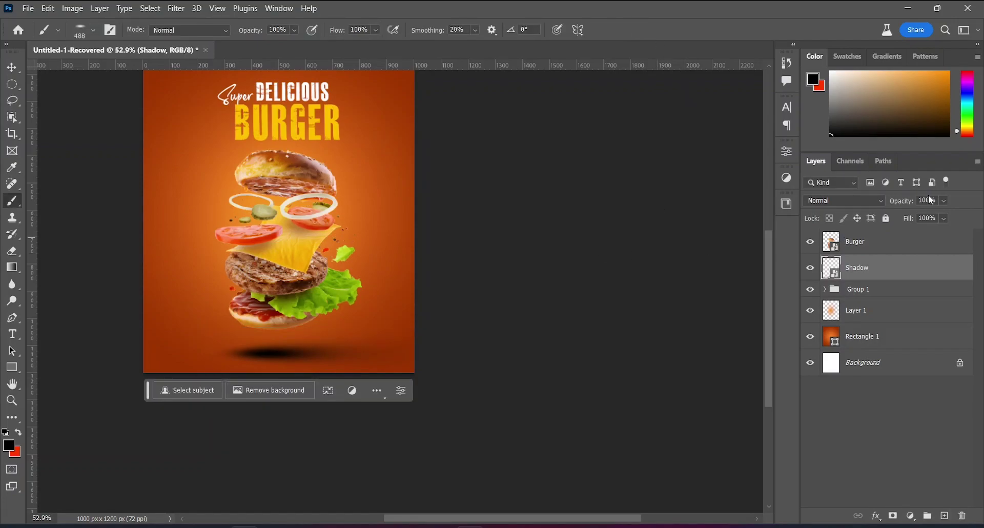
left_click_drag(907, 201, 899, 214)
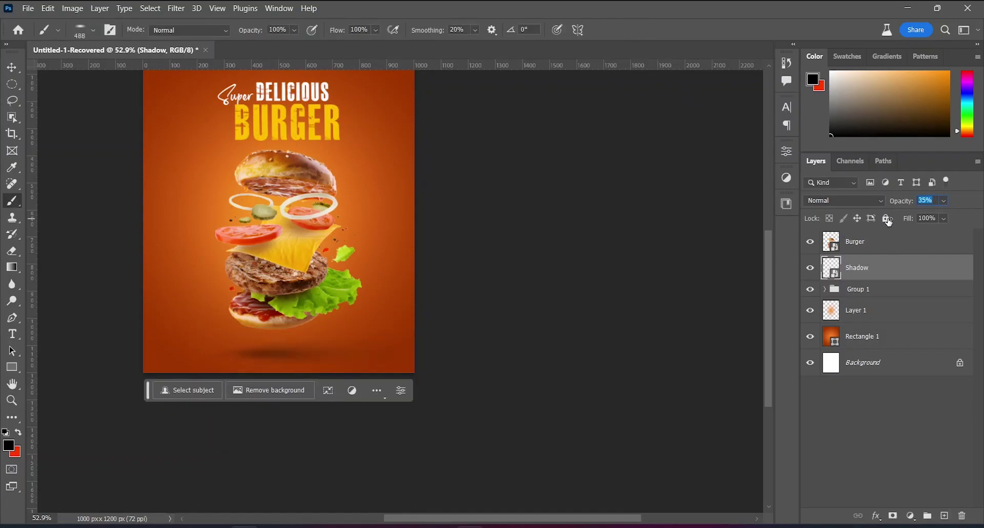
left_click(831, 414)
- Place the salad photo at about 171% and hide the poster layers
key("ctrl+0")
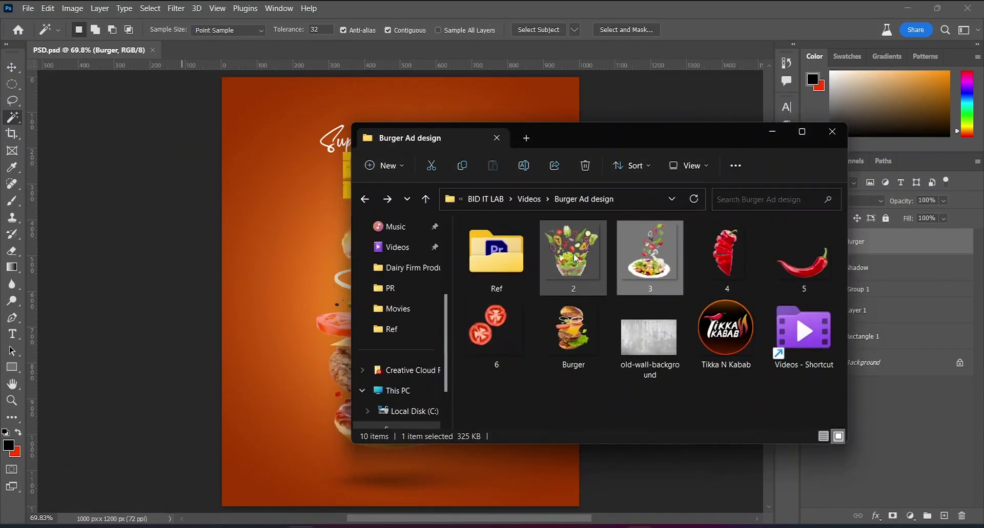
left_click_drag(650, 256, 279, 258)
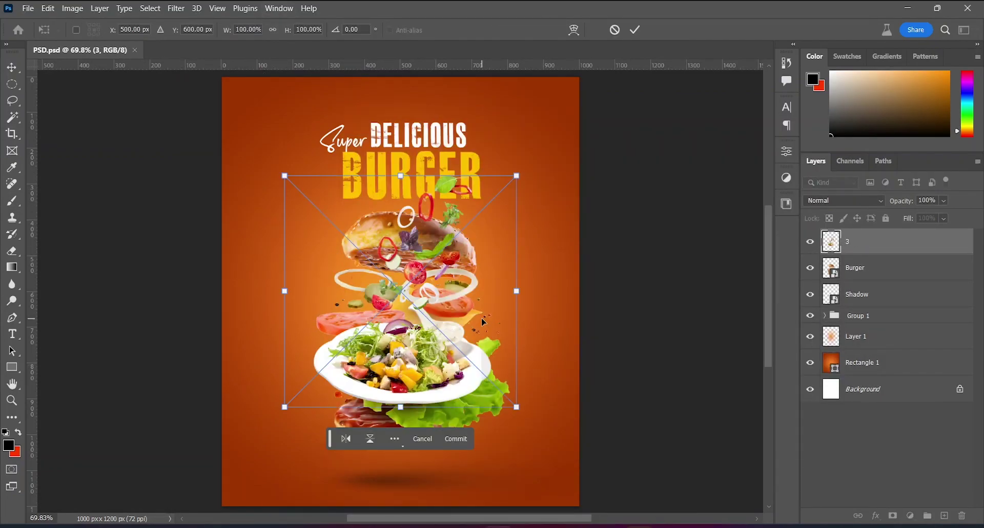
mouse_move(513, 408)
left_mouse_down()
mouse_move(615, 498)
mouse_move(599, 490)
left_mouse_up()
left_click(643, 26)
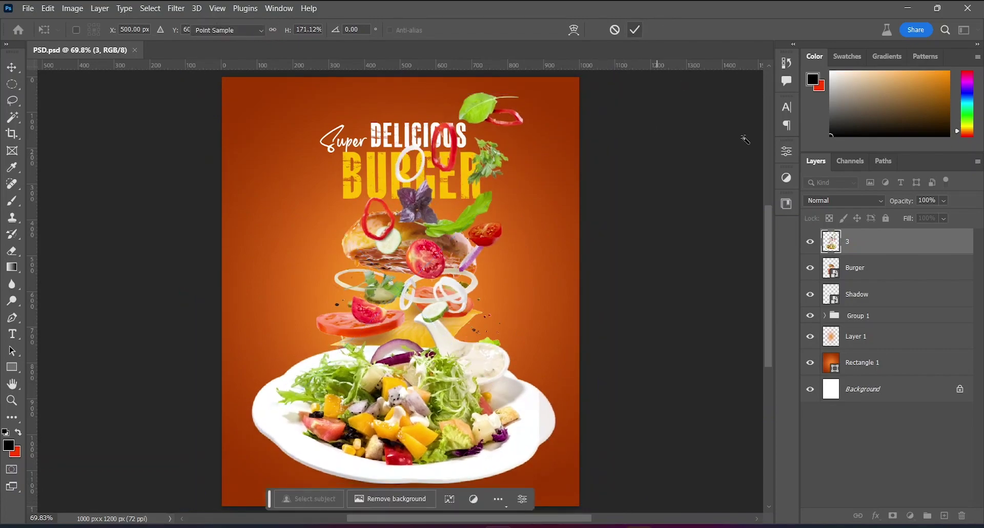
left_click_drag(804, 270, 800, 348)
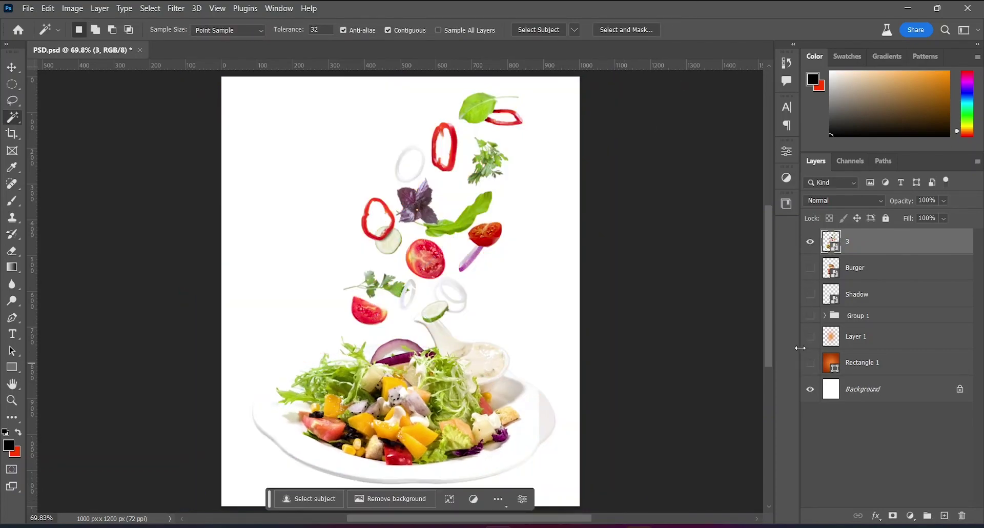
- Lasso the red pepper ring and the onion ring, copying each onto its own layer
scroll(510, 223, "up", 2)
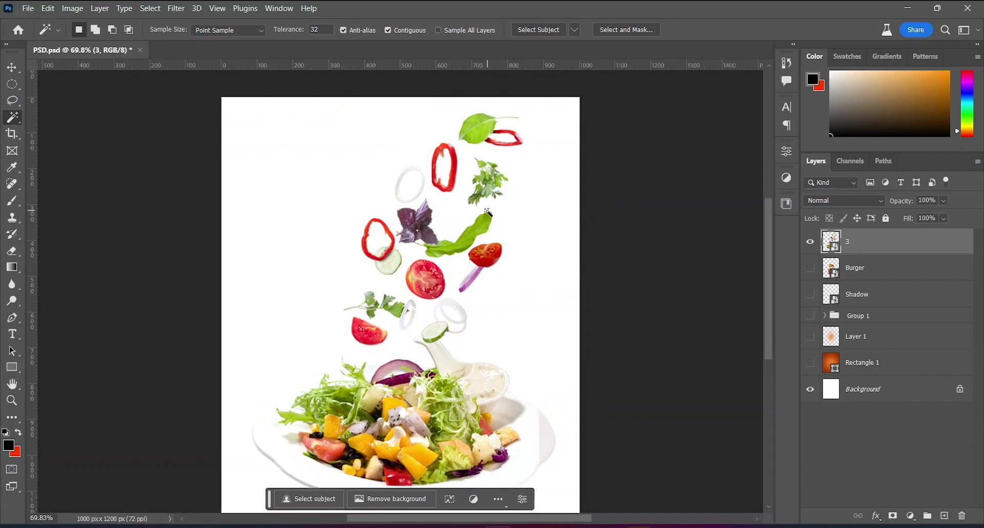
key("l")
left_click_drag(437, 135, 435, 137)
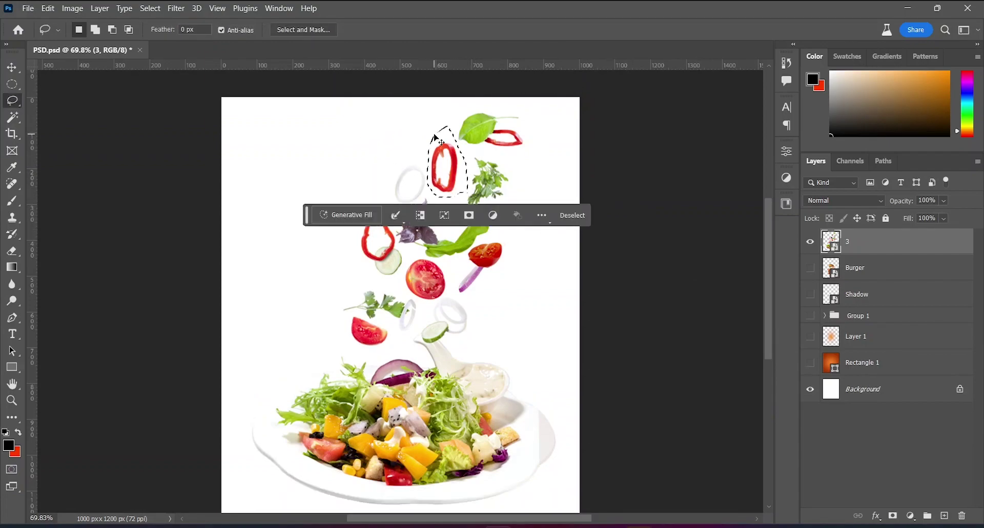
key("ctrl+j")
mouse_move(426, 161)
left_mouse_down()
mouse_move(429, 191)
mouse_move(425, 163)
left_mouse_up()
scroll(410, 185, "up", 3)
scroll(410, 185, "down", 3)
left_click(850, 268)
key("ctrl+j")
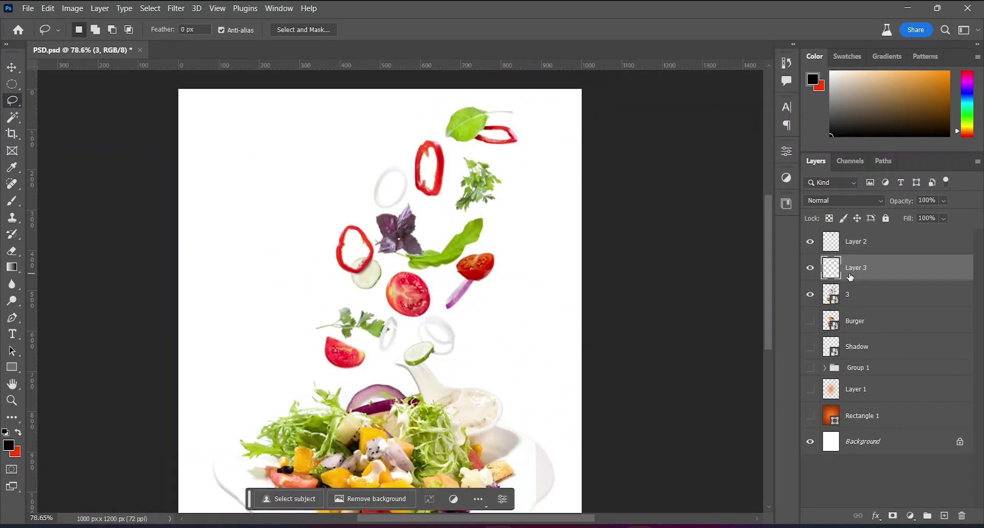
- Lasso the tomato slice and copy it onto its own layer
scroll(492, 286, "down", 3)
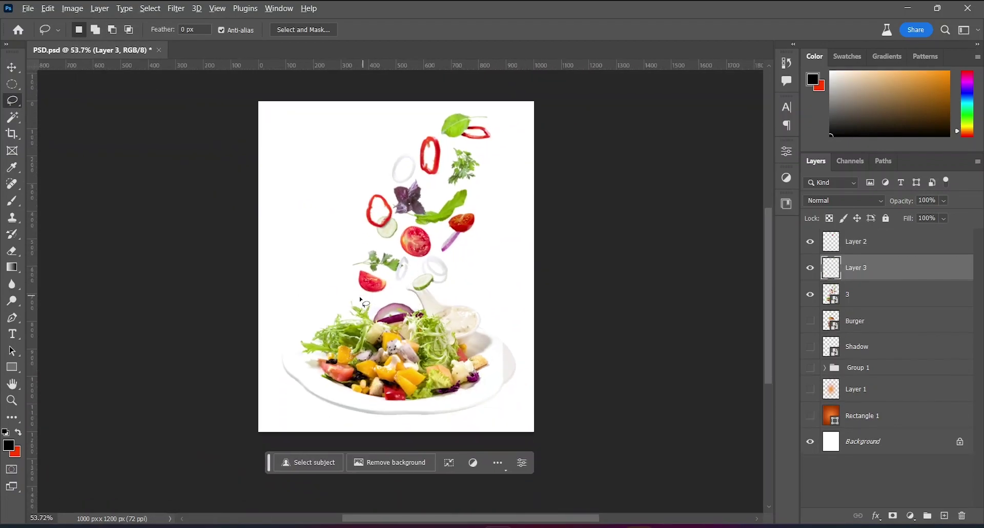
scroll(361, 300, "up", 3)
scroll(391, 292, "up", 2)
left_click_drag(398, 243, 397, 242)
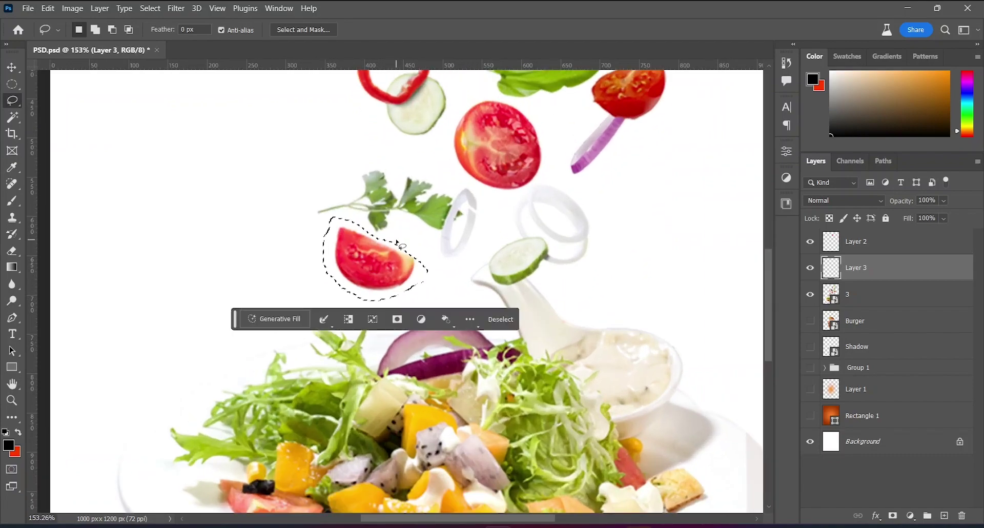
scroll(431, 256, "down", 4)
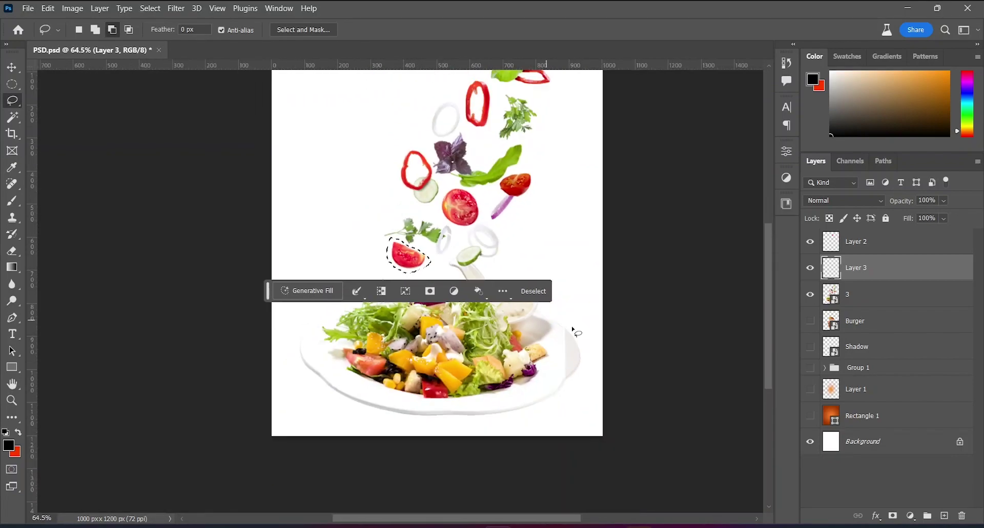
left_click(855, 302)
key("ctrl+j")
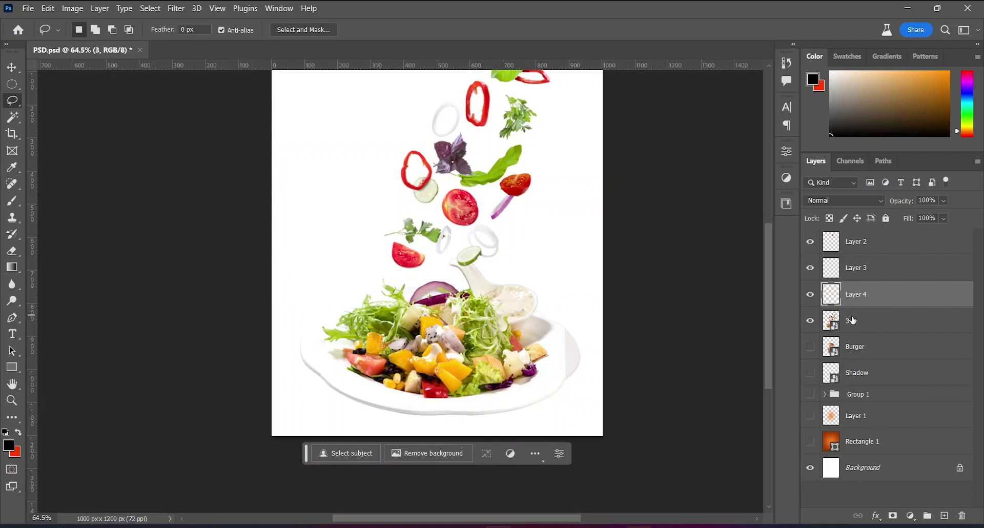
- Hide the salad photo and show the poster layers and orange background again
left_click(809, 321)
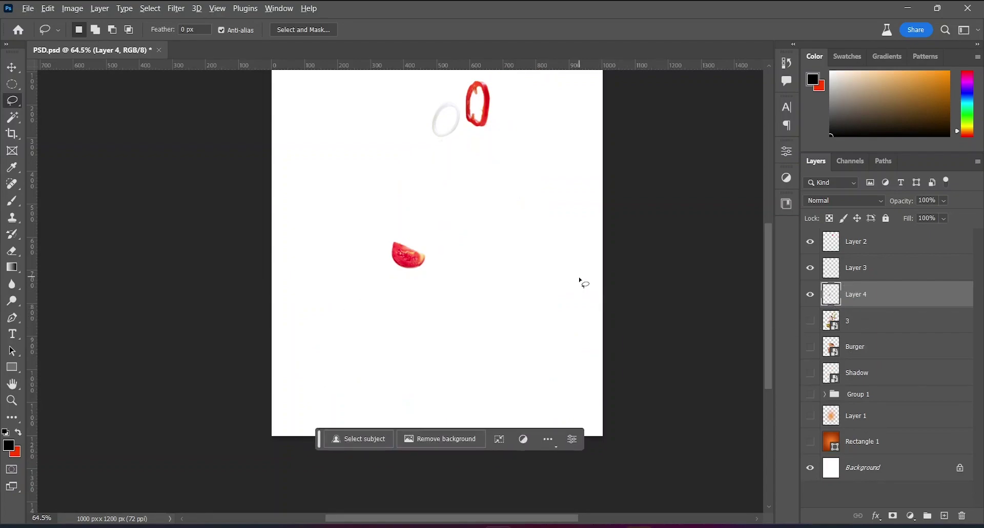
scroll(581, 283, "down", 2)
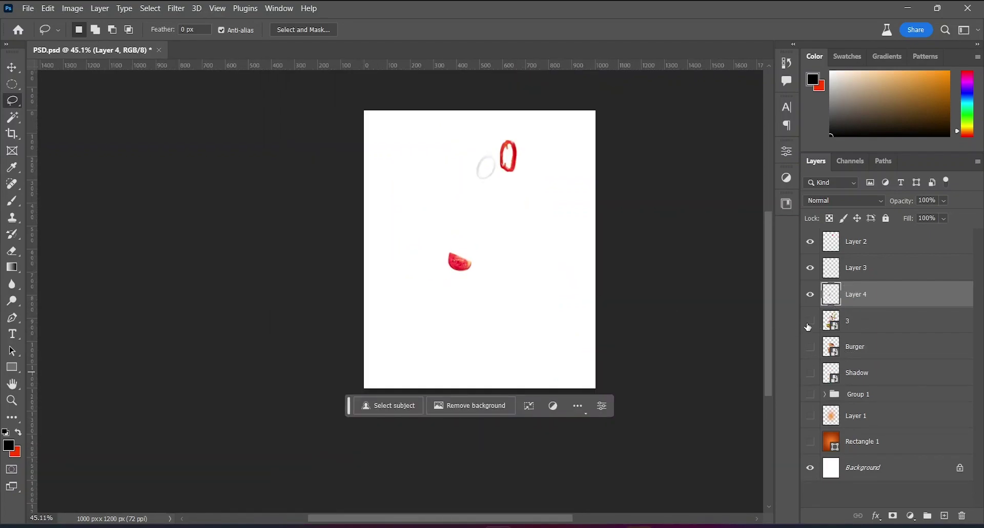
left_click_drag(808, 326, 804, 413)
left_click(809, 441)
- Shrink the tomato piece and move it to the left of the burger
scroll(558, 303, "up", 1)
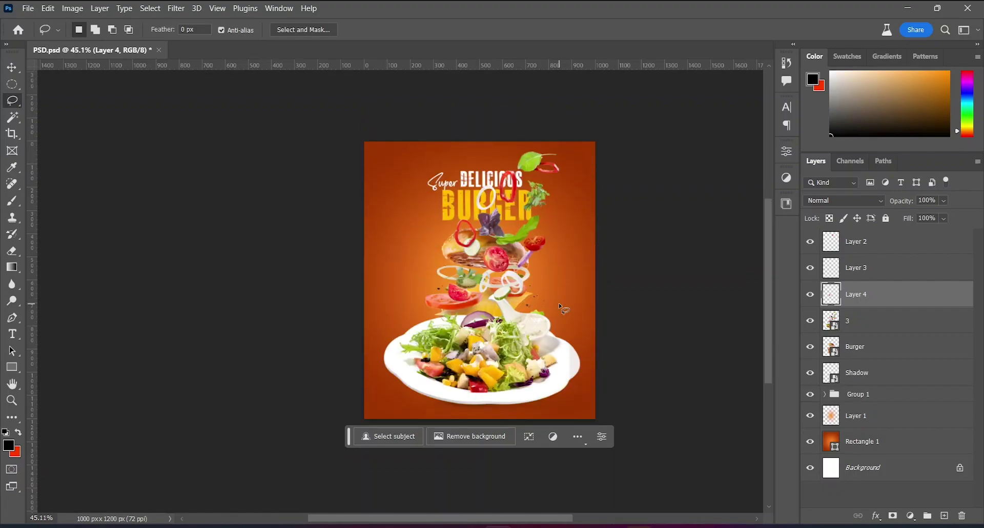
key("ctrl+t")
scroll(431, 340, "up", 2)
scroll(431, 339, "up", 2)
mouse_move(482, 285)
left_mouse_down()
mouse_move(469, 296)
mouse_move(388, 294)
left_mouse_up()
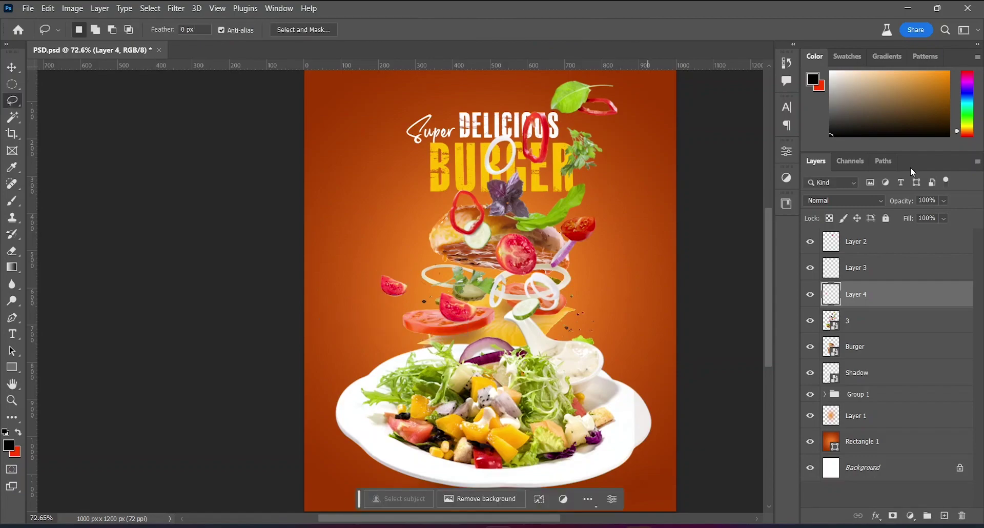
- Move the onion ring right of the burger; shrink the pepper ring to 78%, rotate it left
left_click(856, 267)
key("ctrl+t")
left_click_drag(525, 169, 595, 271)
left_click(856, 241)
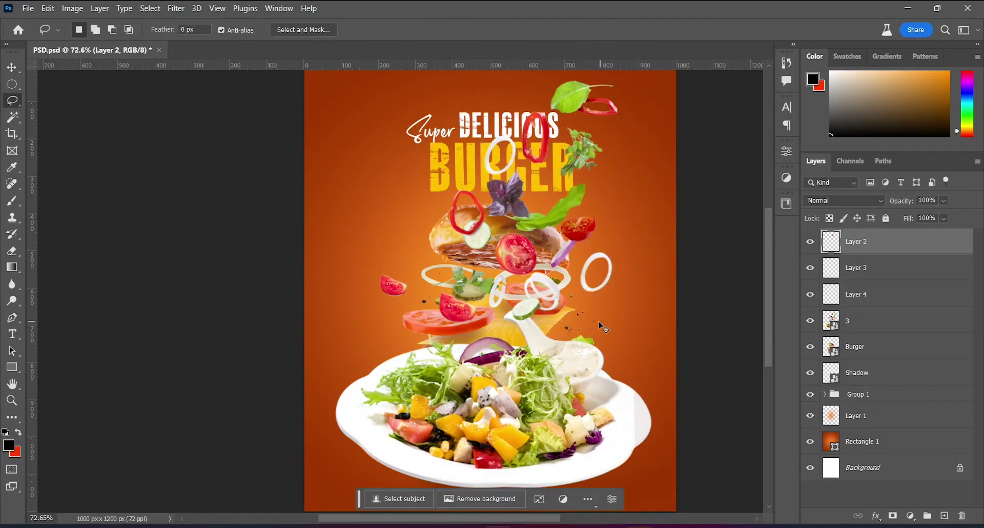
key("ctrl+t")
mouse_move(400, 241)
left_mouse_down()
mouse_move(425, 251)
mouse_move(418, 258)
left_mouse_up()
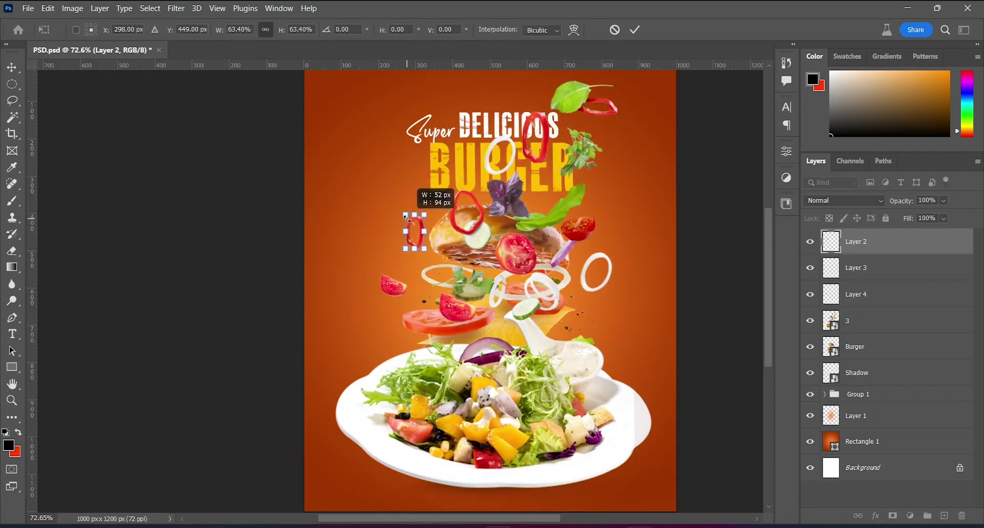
key("Return")
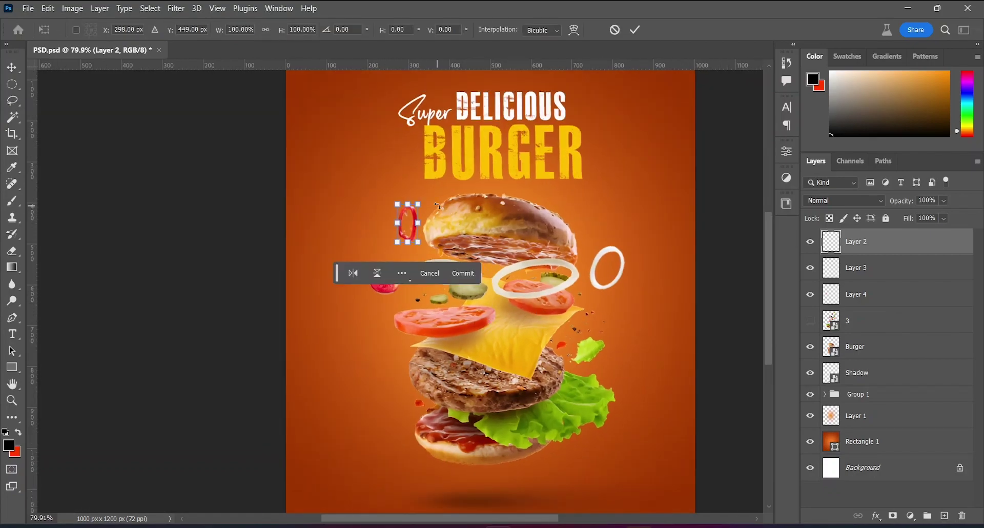
mouse_move(436, 205)
left_mouse_down()
mouse_move(382, 269)
mouse_move(428, 241)
left_mouse_up()
key("Return")
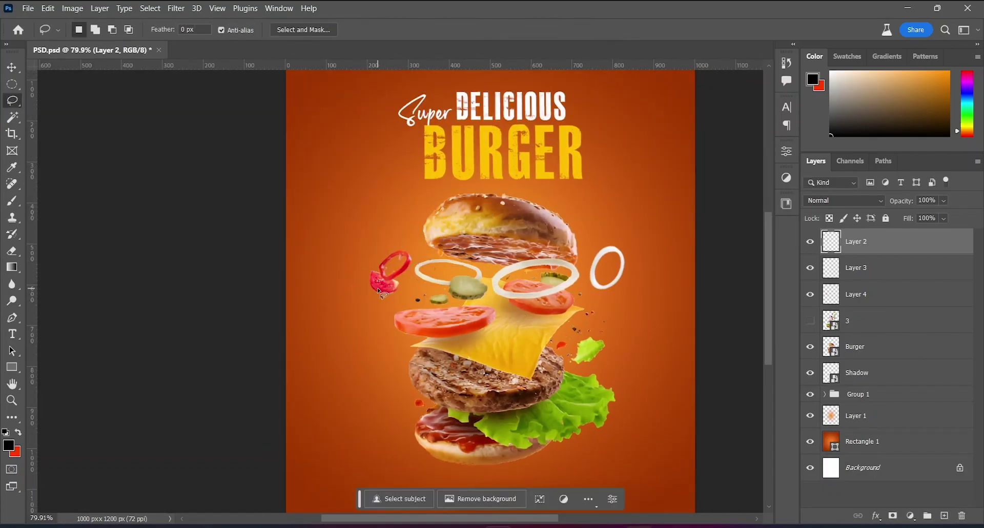
- Lower the tomato beside the burger, rotate the onion ring slightly, nudge the tomato left-down
mouse_move(382, 286)
left_mouse_down()
mouse_move(405, 341)
mouse_move(386, 343)
left_mouse_up()
left_click(819, 245)
left_click(850, 267)
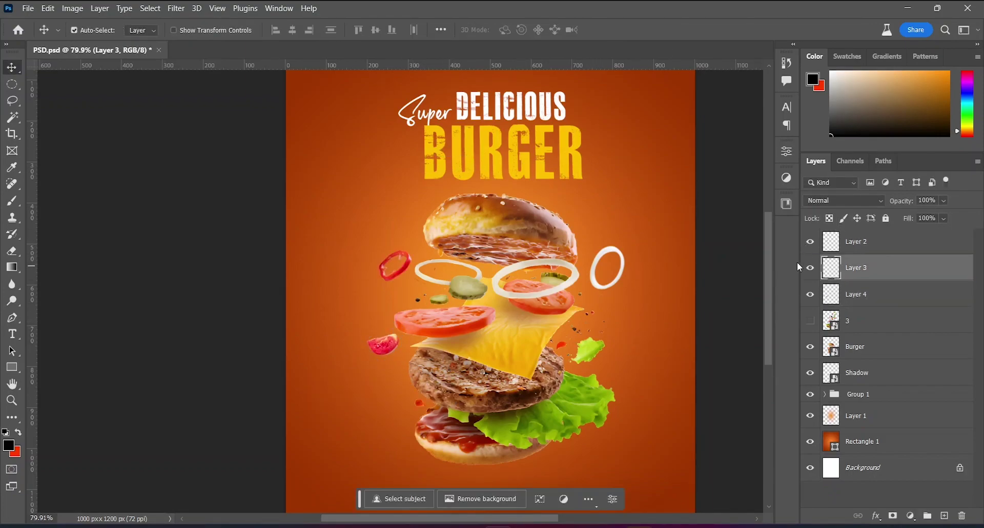
key("ctrl+t")
mouse_move(623, 233)
left_mouse_down()
mouse_move(633, 241)
mouse_move(603, 252)
left_mouse_up()
left_click(634, 29)
left_click(822, 285)
key("ctrl+t")
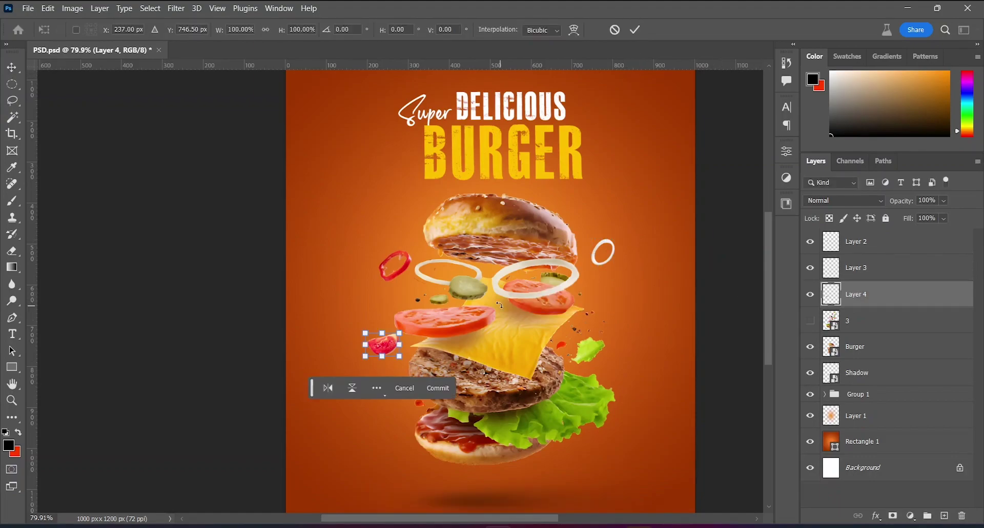
key("shift+Left")
key("shift+Down")
key("shift+Down")
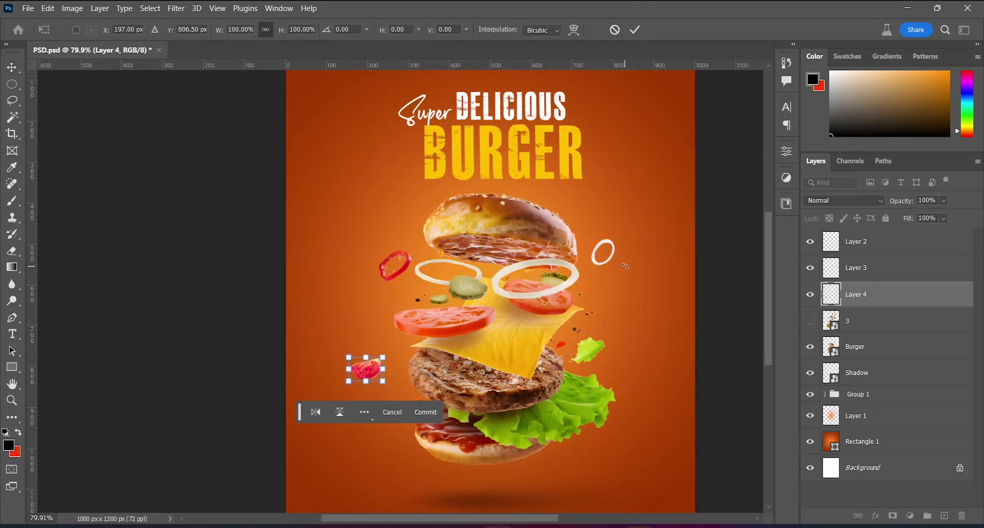
key("Return")
- Shrink the pepper ring further to about 58%
left_click(855, 241)
key("ctrl+t")
left_click_drag(401, 281, 362, 271)
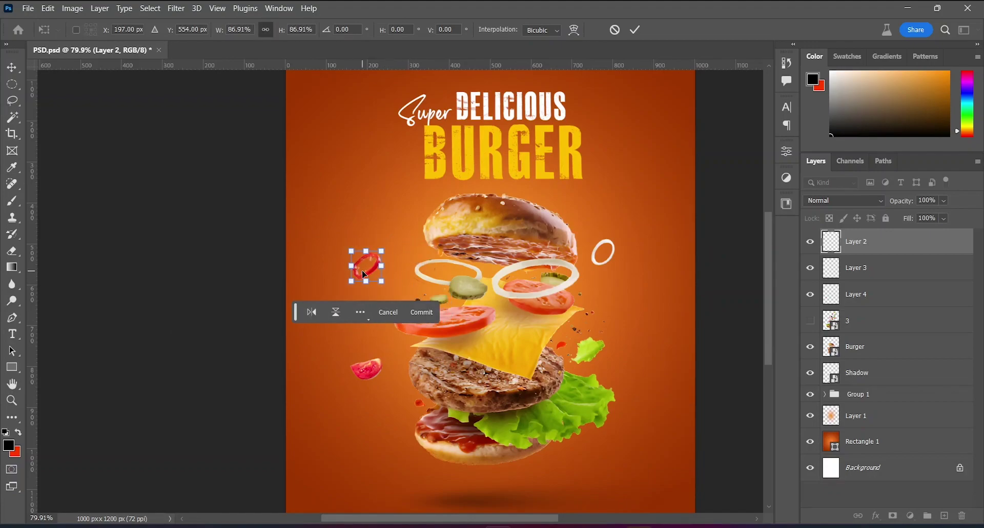
key("Return")
- Convert the pepper (Layer 2), onion (Layer 3) and tomato (Layer 4) layers to smart objects
right_click(909, 241)
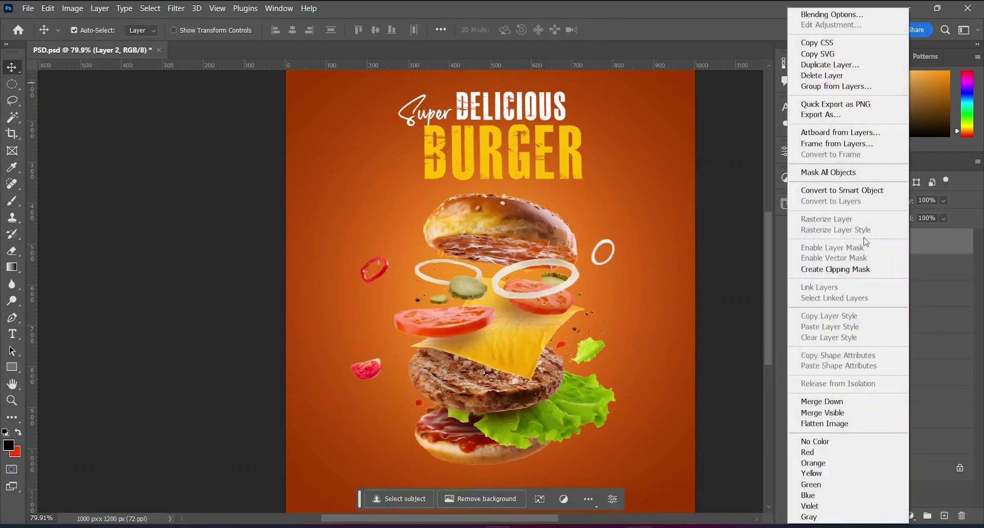
left_click(845, 191)
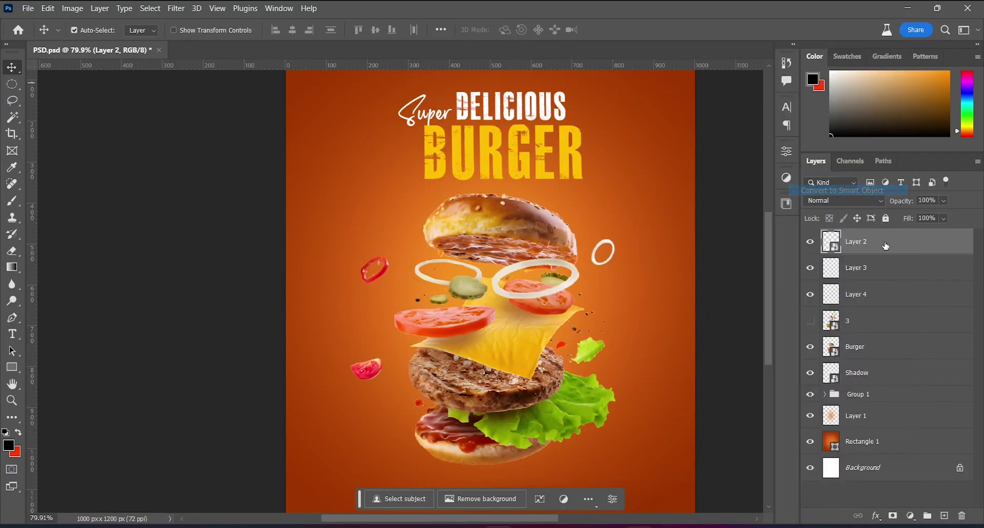
right_click(889, 281)
left_click(845, 191)
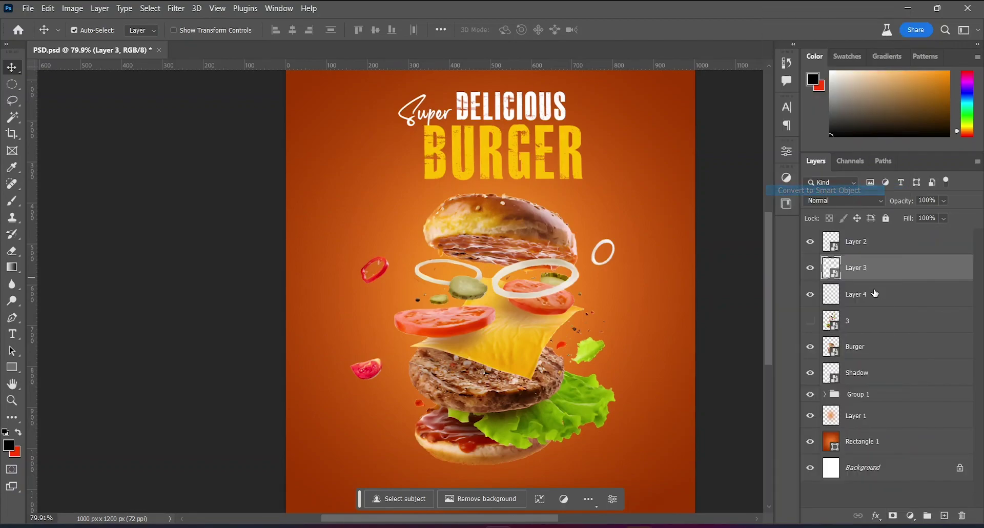
right_click(875, 296)
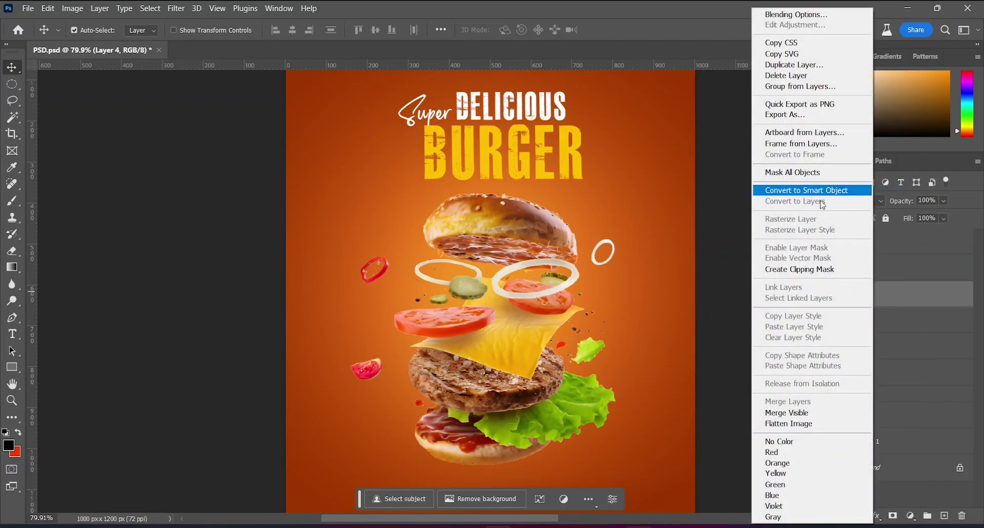
left_click(803, 193)
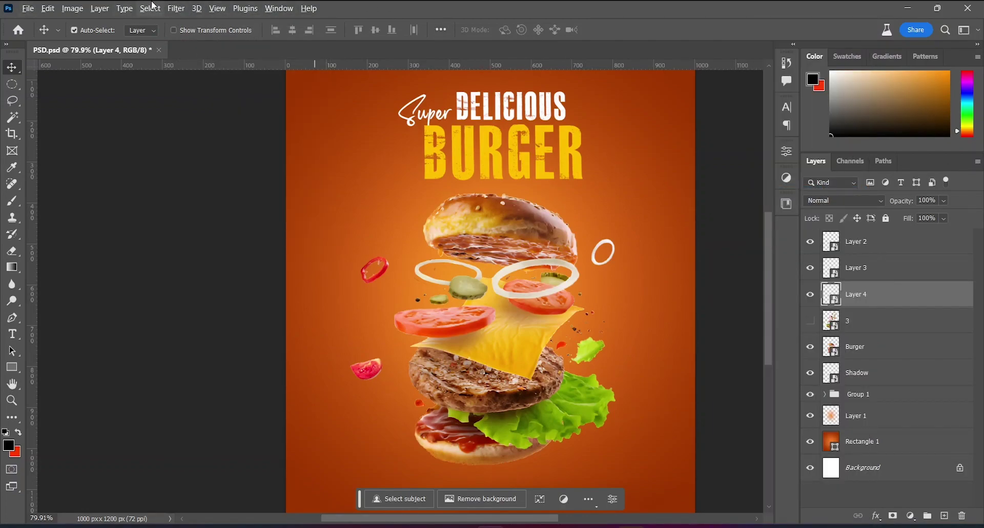
- Apply a Motion Blur with a 26-pixel distance to the tomato piece
left_click(176, 9)
mouse_move(231, 164)
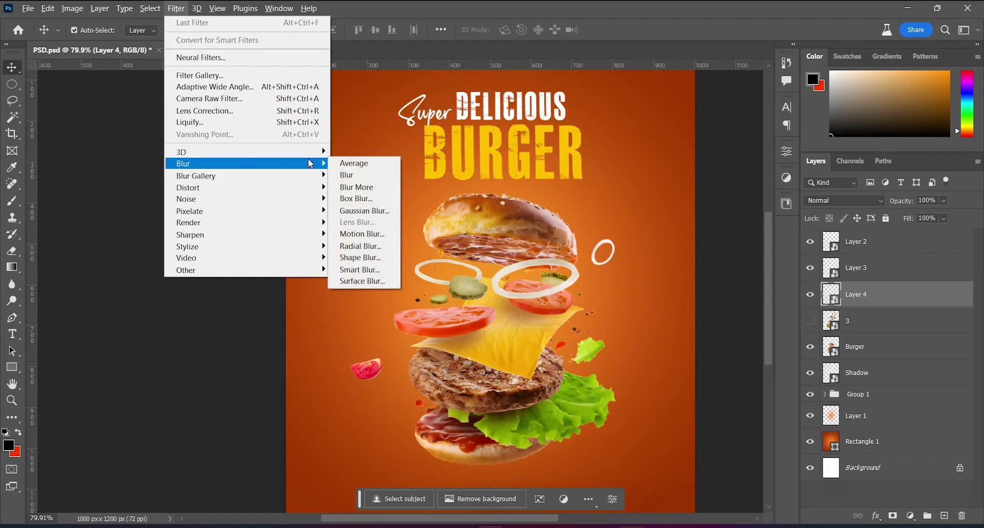
left_click(361, 232)
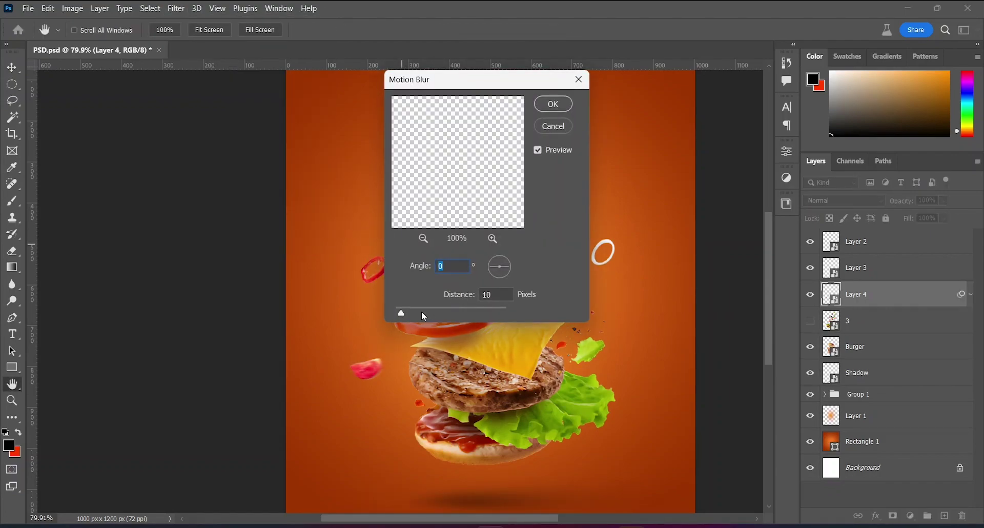
left_click_drag(403, 309, 411, 305)
left_click(552, 105)
- Move the blurred tomato piece further left and reorder Layer 3 in the layer stack
left_click(523, 229)
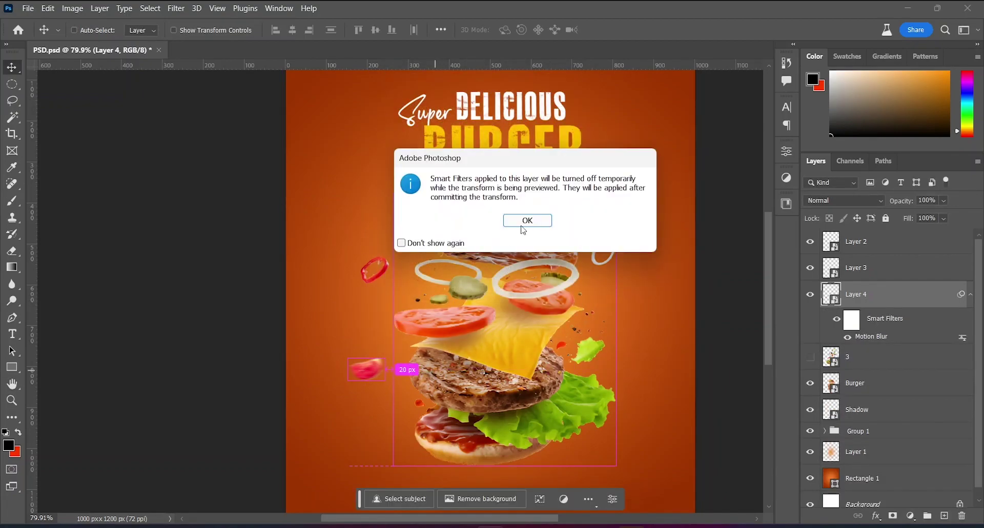
left_click_drag(375, 365, 353, 368)
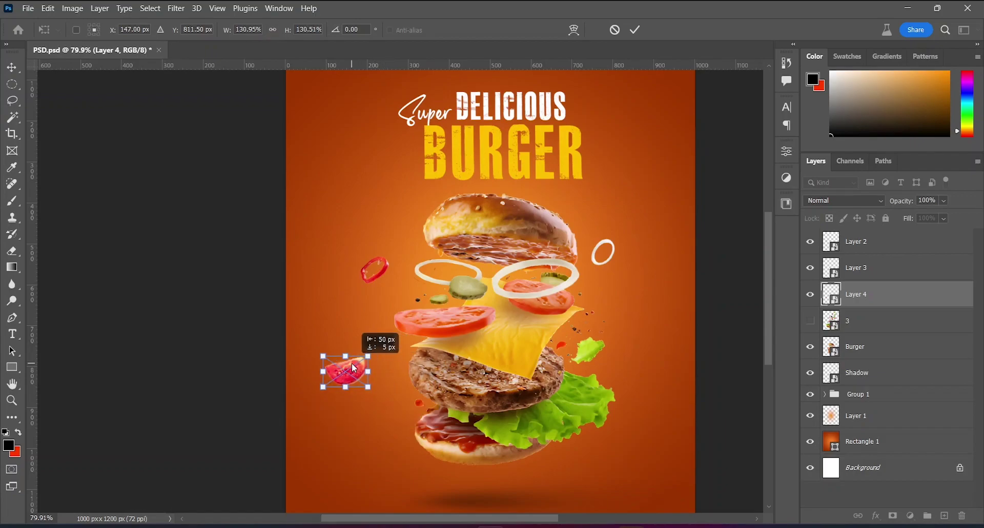
left_click(635, 30)
left_click(805, 275)
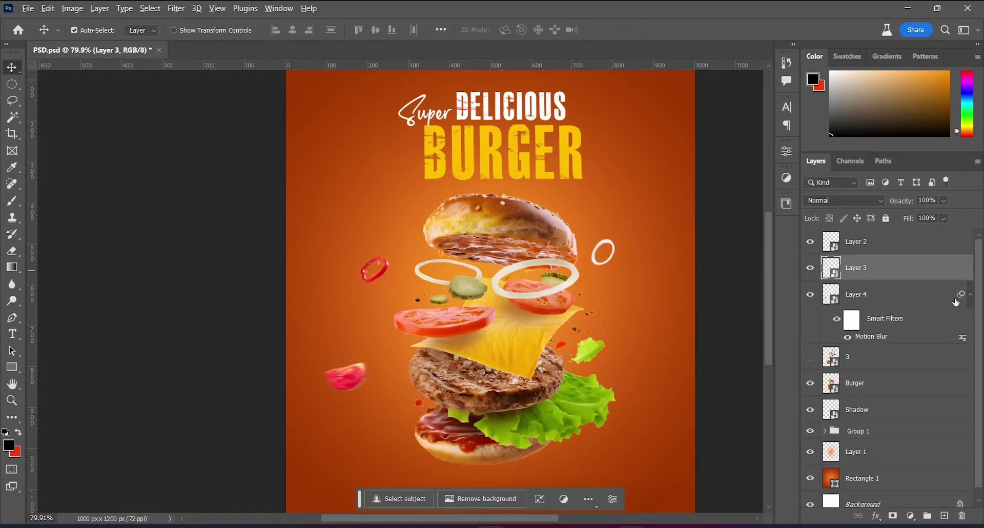
left_click_drag(956, 303, 964, 272)
- Shift the red pepper ring left of the burger and reapply Motion Blur with a larger distance
left_click(378, 270)
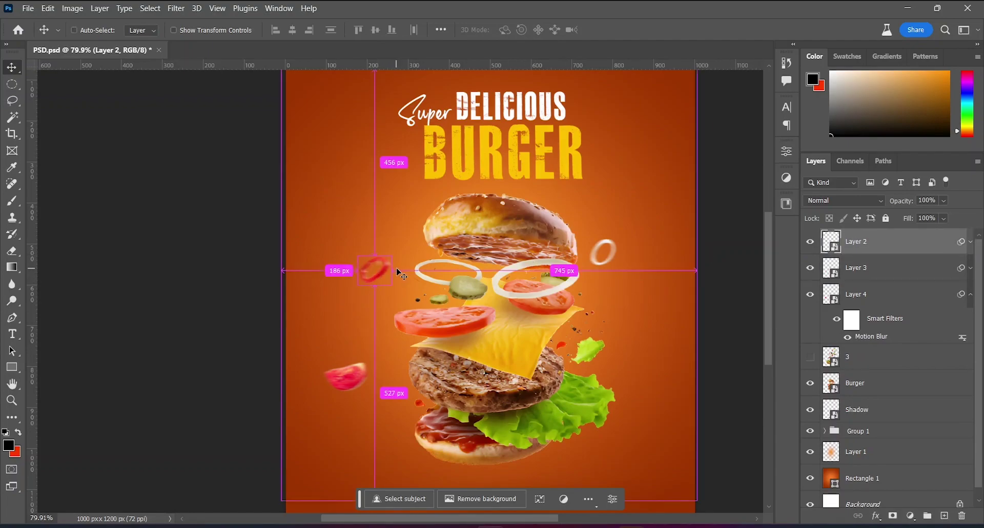
key("ctrl+t")
left_click(529, 220)
left_click_drag(389, 261, 361, 260)
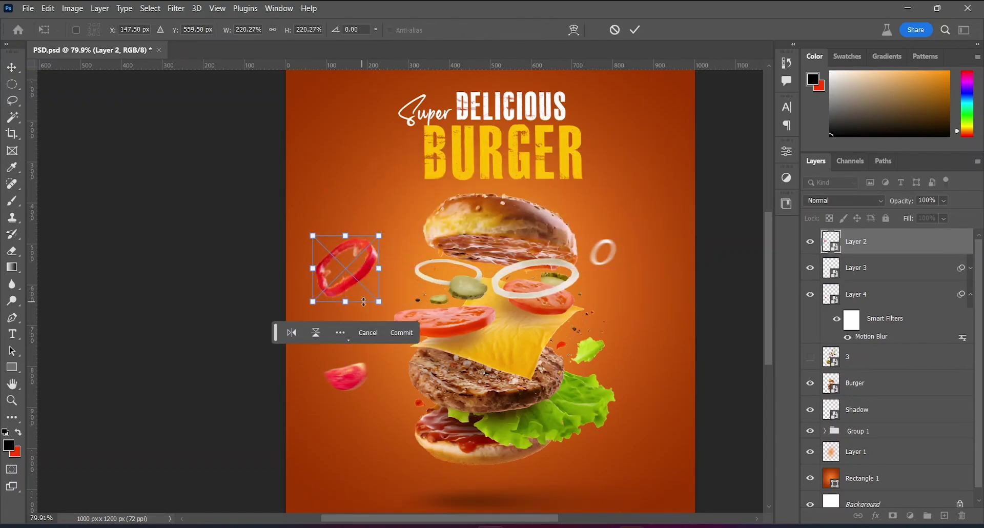
key("Return")
key("ctrl+alt+f")
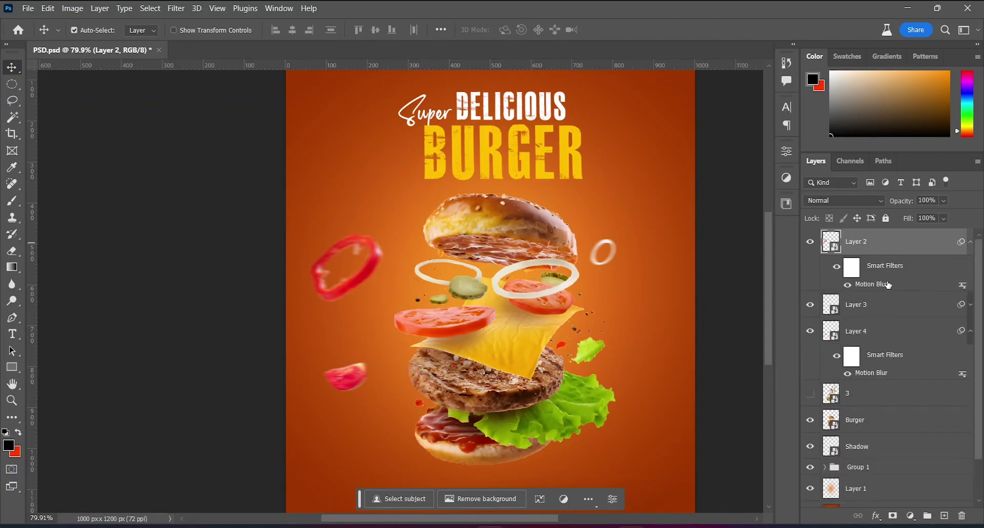
mouse_move(399, 311)
left_mouse_down()
mouse_move(423, 318)
mouse_move(411, 313)
left_mouse_up()
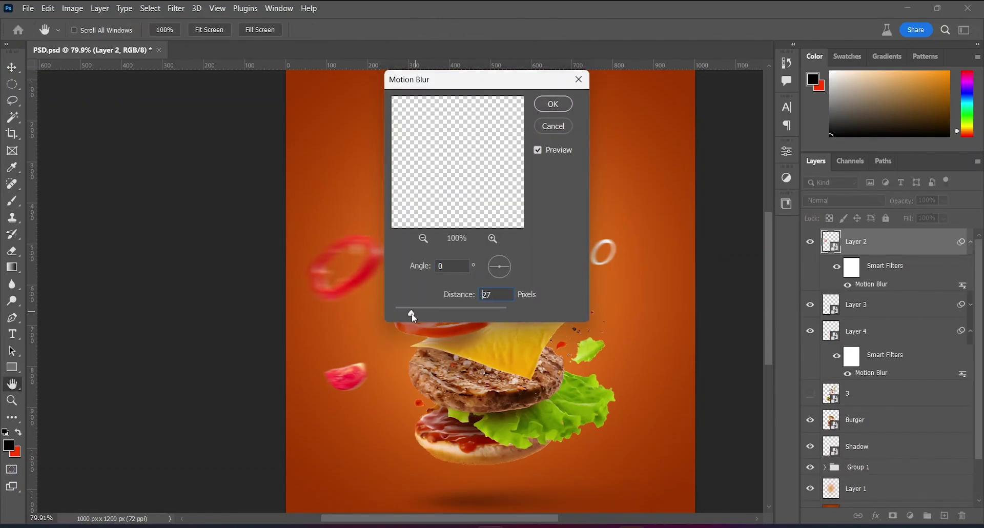
left_click(563, 106)
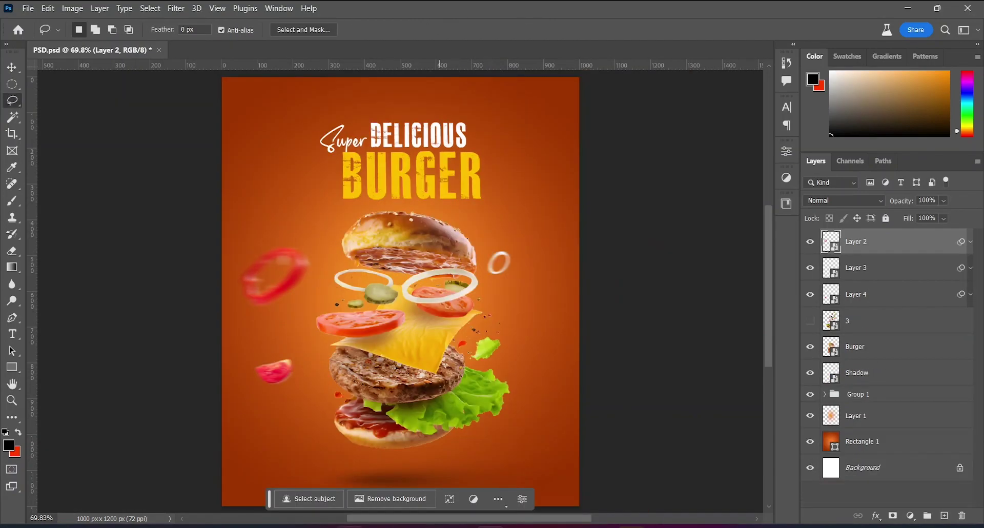
- Place chili image 5 on the poster, scaled small beside the burger's lettuce
key("alt+Tab")
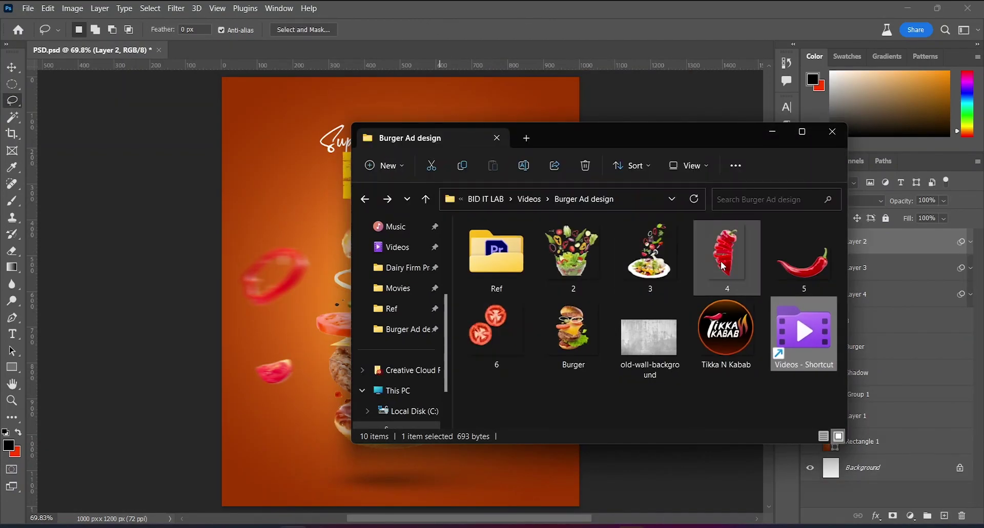
left_click_drag(789, 268, 303, 358)
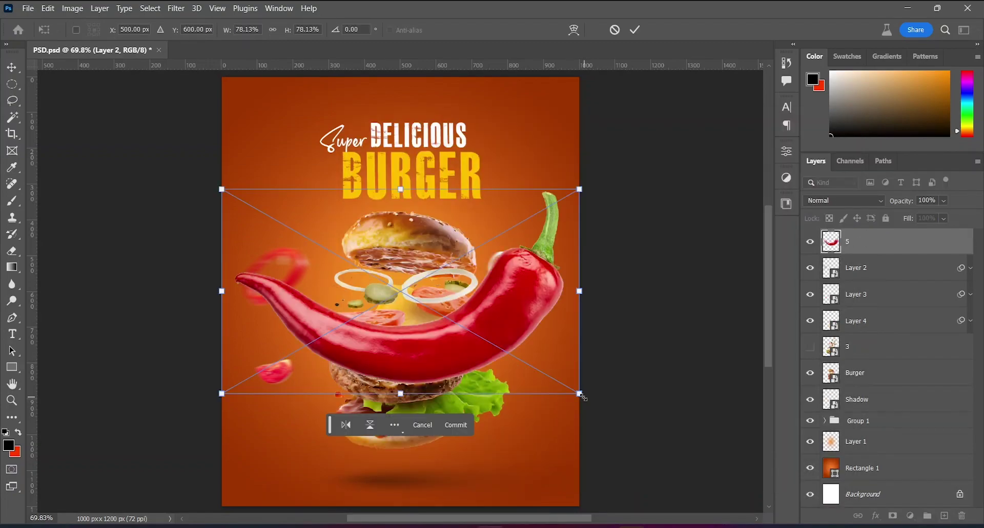
mouse_move(569, 393)
left_mouse_down()
mouse_move(446, 338)
mouse_move(541, 361)
left_mouse_up()
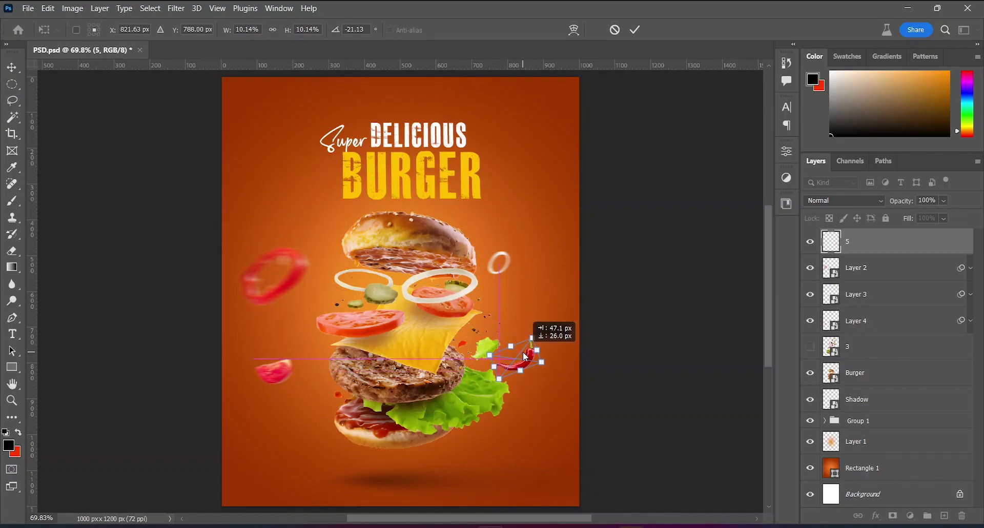
key("Return")
- Lower the chili layer's Motion Blur distance to 26 pixels
left_click(953, 255)
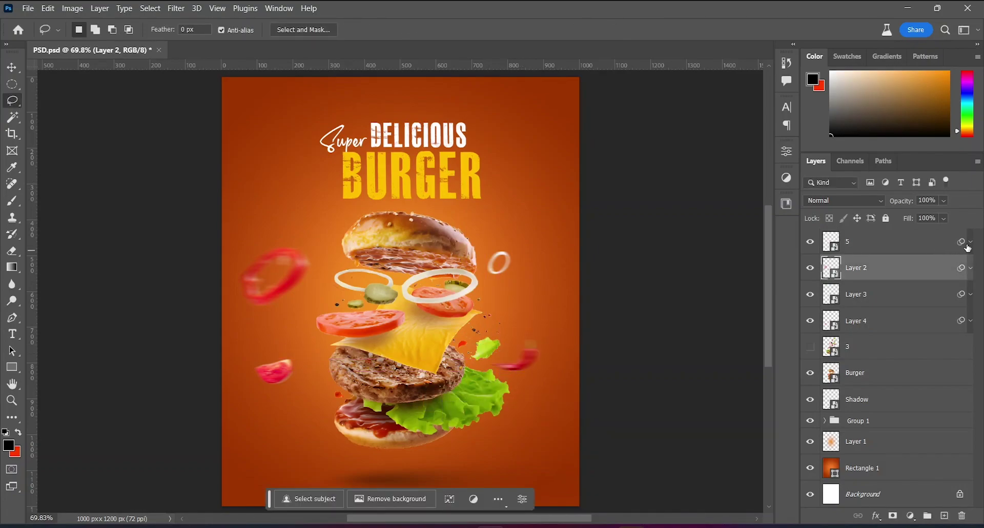
left_click(969, 248)
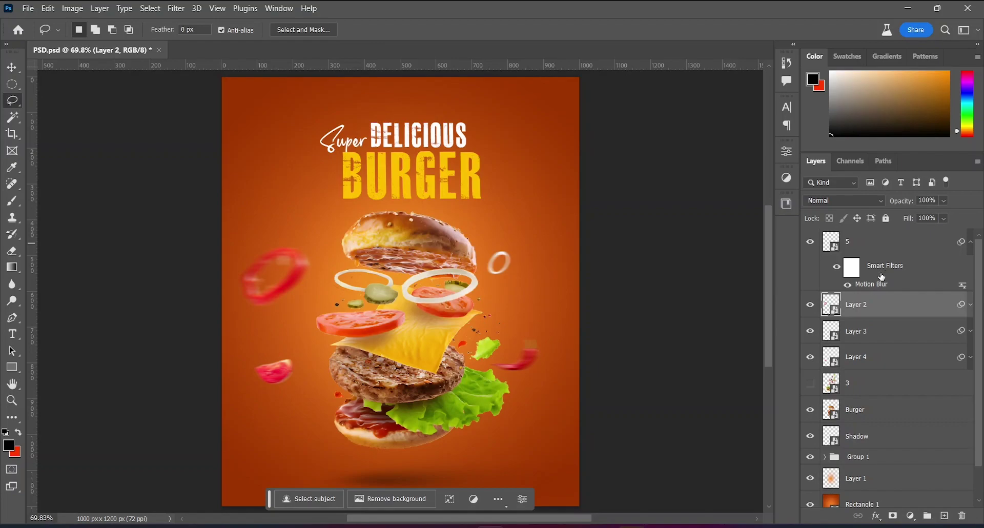
double_click(868, 284)
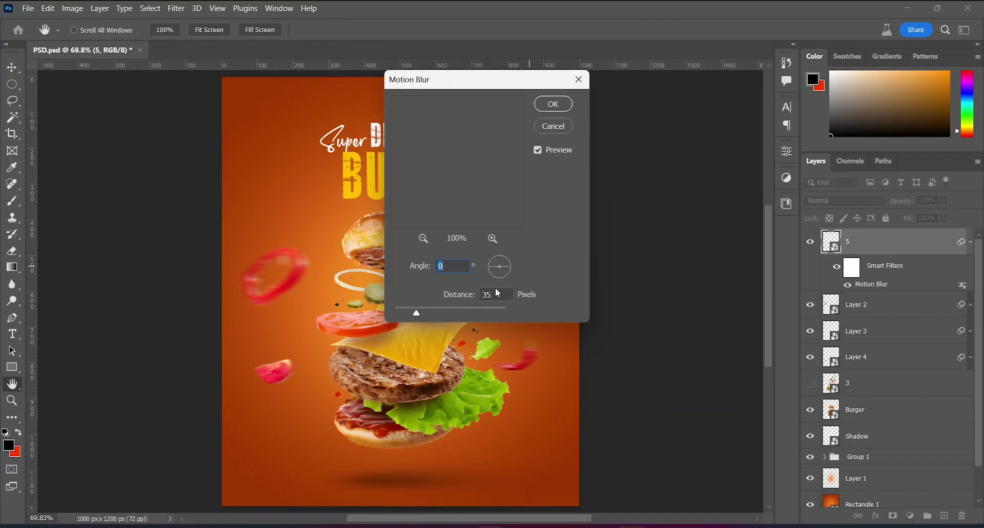
left_click_drag(423, 314, 411, 314)
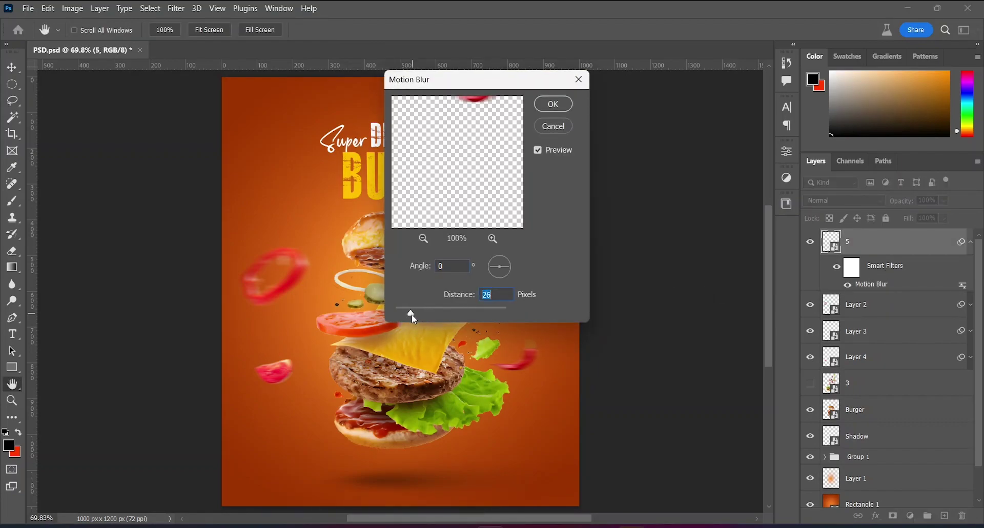
left_click(562, 106)
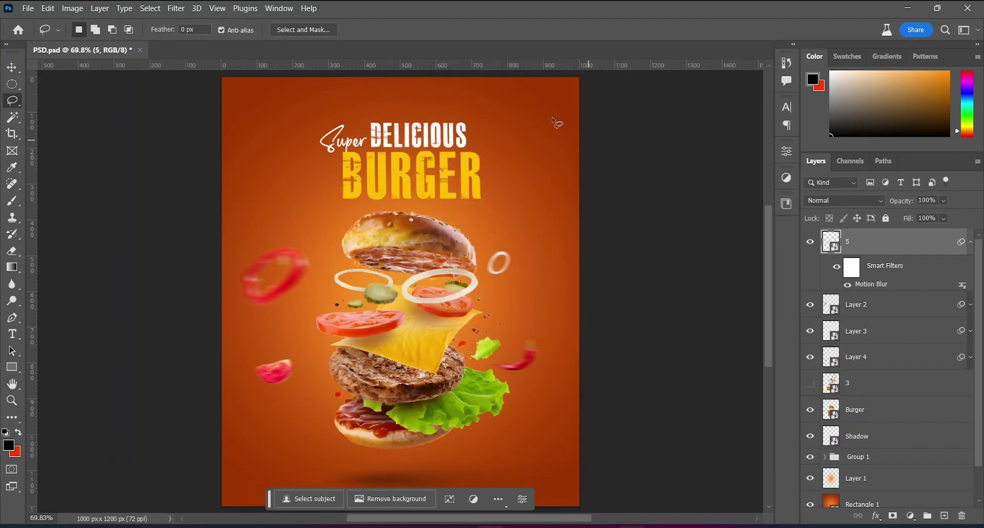
scroll(539, 277, "down", 3)
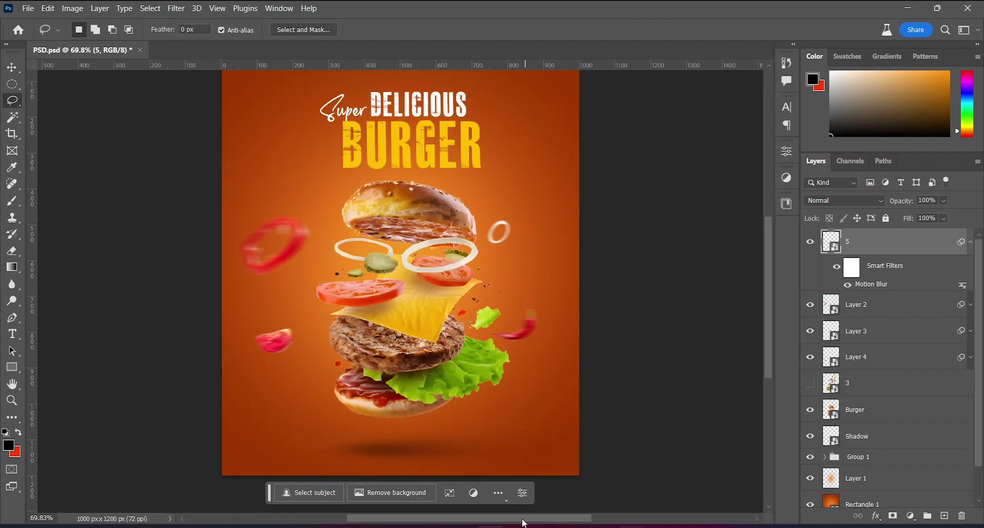
- Place salad image 2 on the poster and resize it
key("alt+Tab")
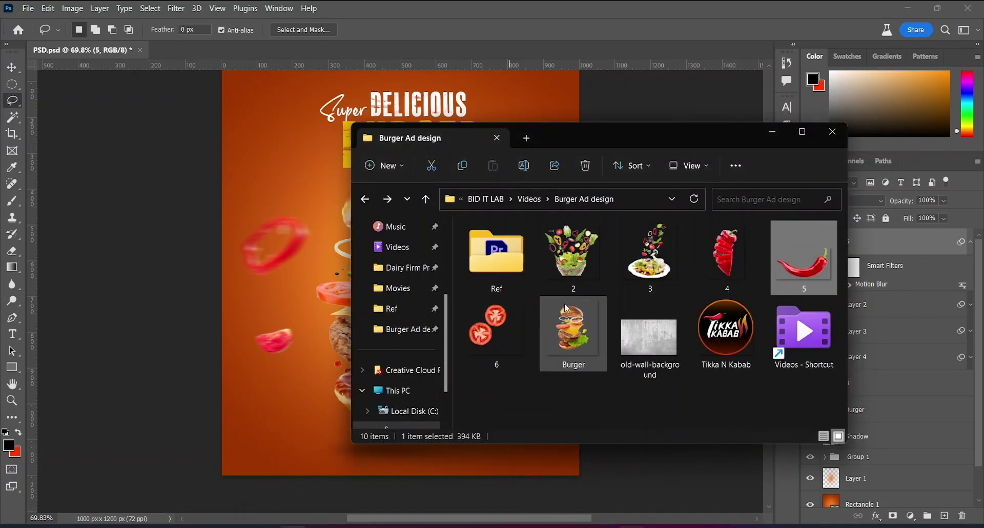
left_click_drag(543, 272, 321, 261)
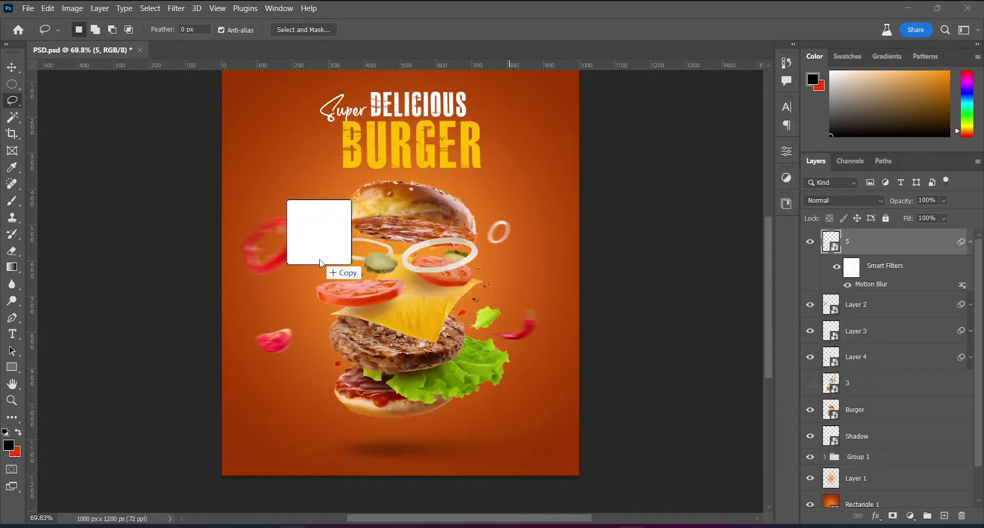
scroll(307, 136, "up", 5)
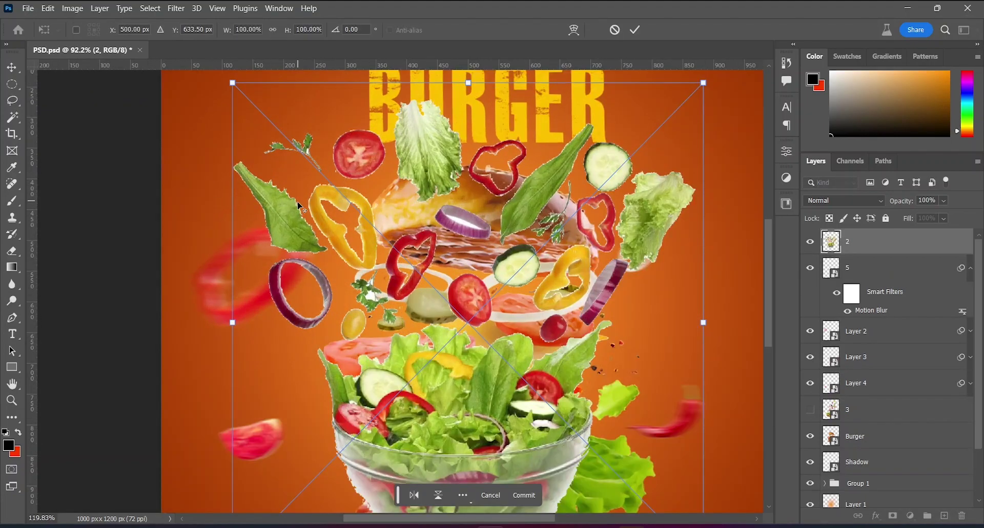
mouse_move(230, 77)
left_mouse_down()
mouse_move(175, 63)
mouse_move(157, 199)
left_mouse_up()
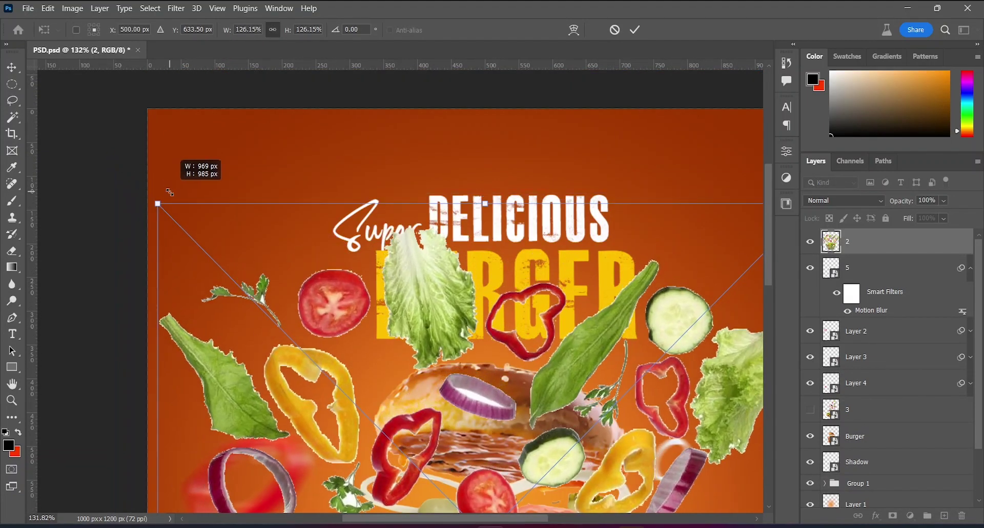
left_click(635, 30)
- Lasso the green leaf from the salad photo and copy it to its own layer
key("l")
scroll(240, 294, "up", 3)
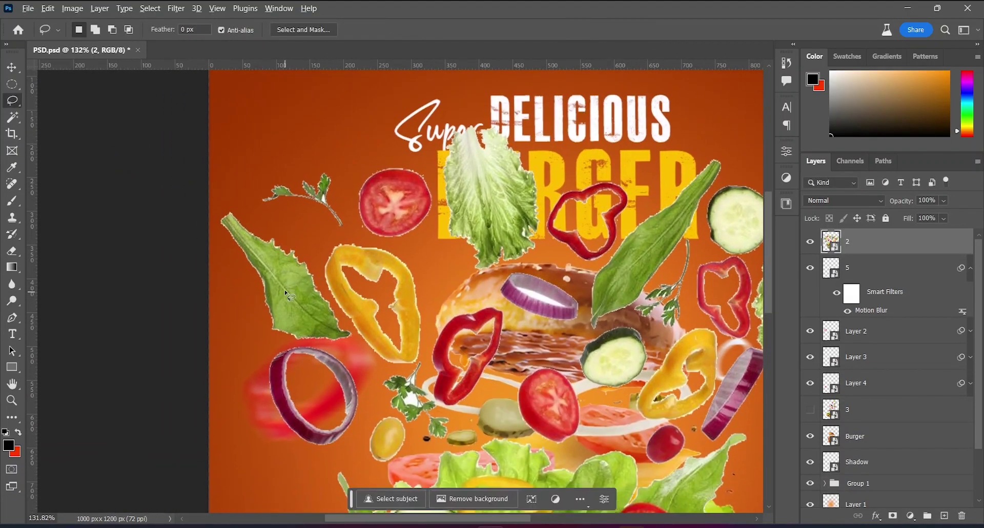
left_click_drag(223, 170, 264, 203)
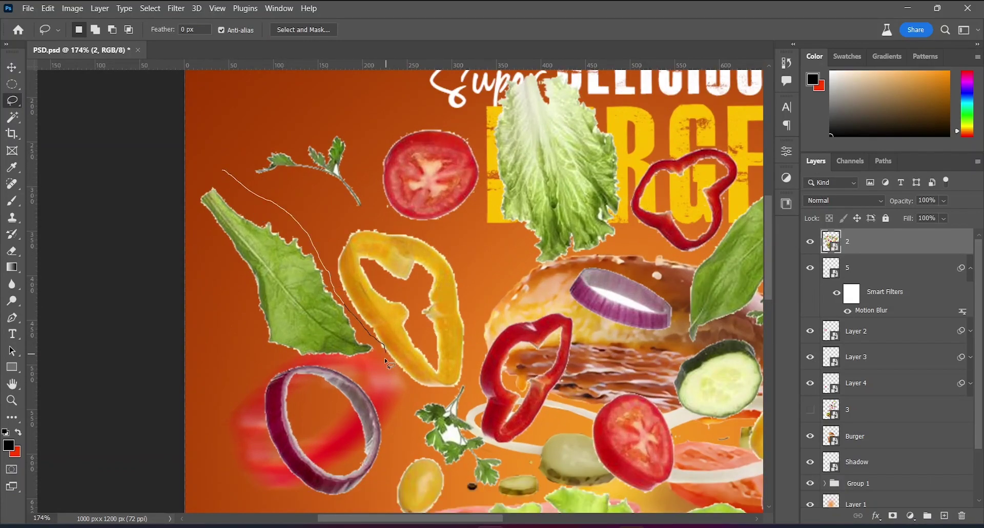
left_click_drag(200, 215, 205, 190)
scroll(381, 354, "up", 3)
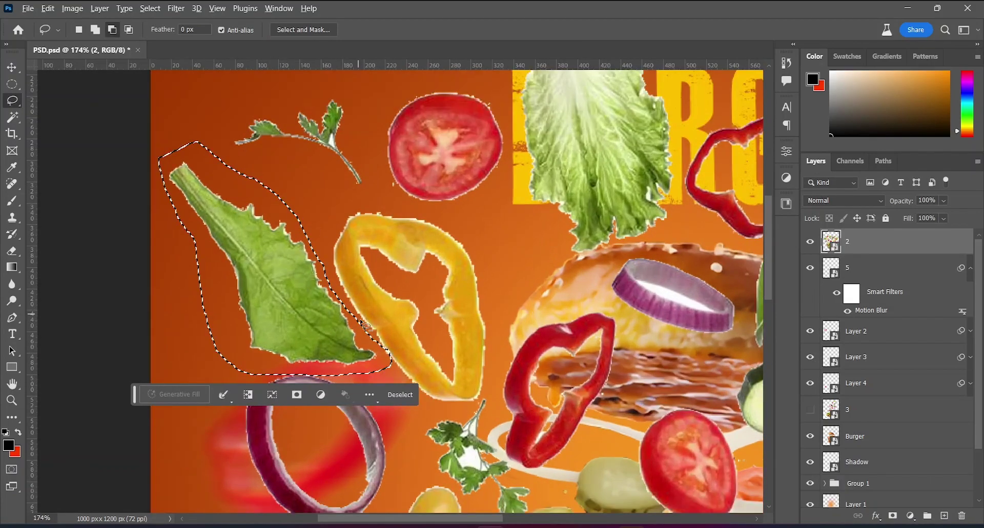
scroll(388, 336, "down", 3)
scroll(308, 376, "down", 3)
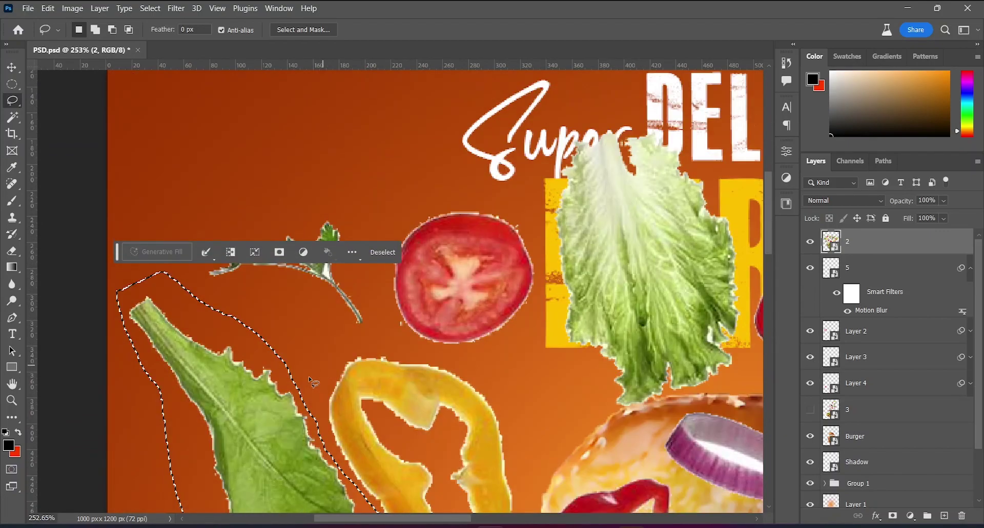
scroll(422, 420, "down", 2)
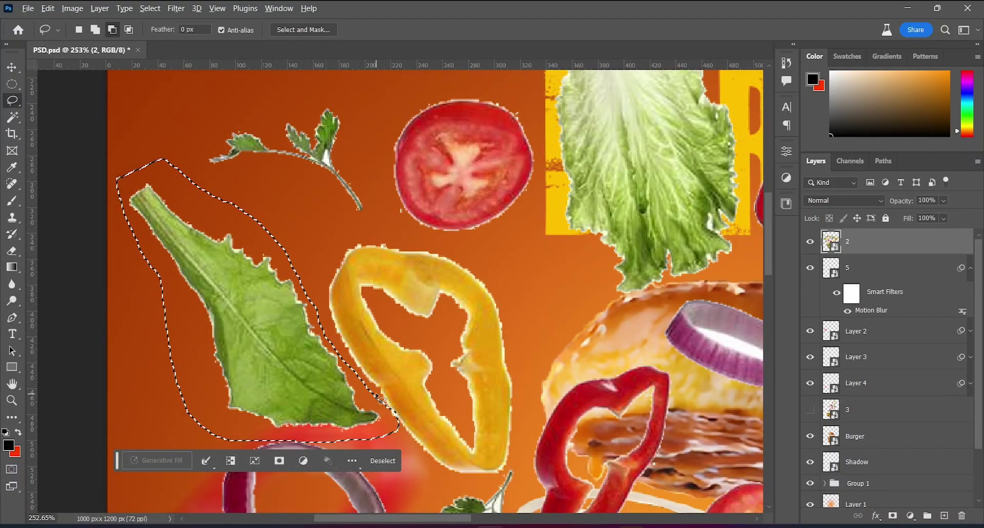
mouse_move(377, 396)
left_mouse_down()
mouse_move(382, 431)
mouse_move(428, 409)
left_mouse_up()
scroll(465, 388, "down", 5)
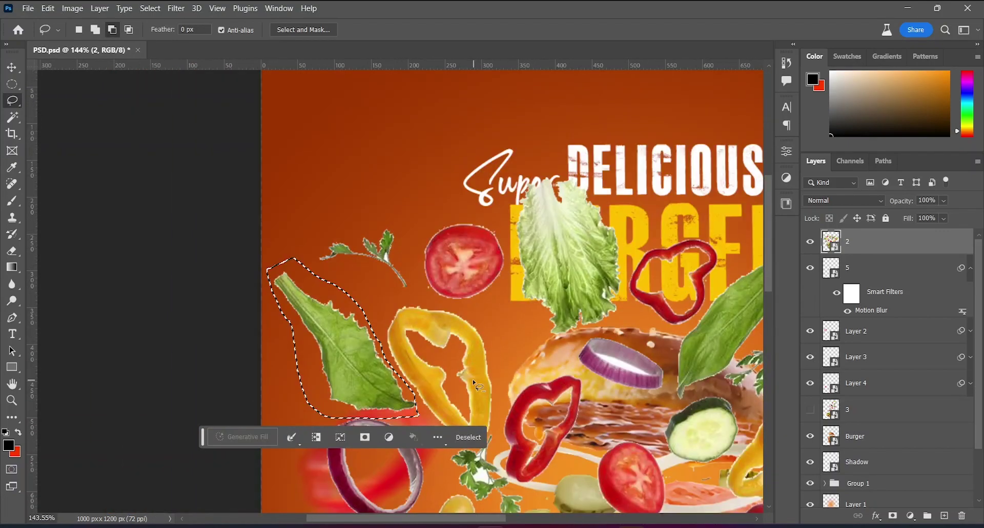
key("ctrl+j")
- Lasso the yellow pepper ring and copy it to its own layer
scroll(445, 247, "up", 3)
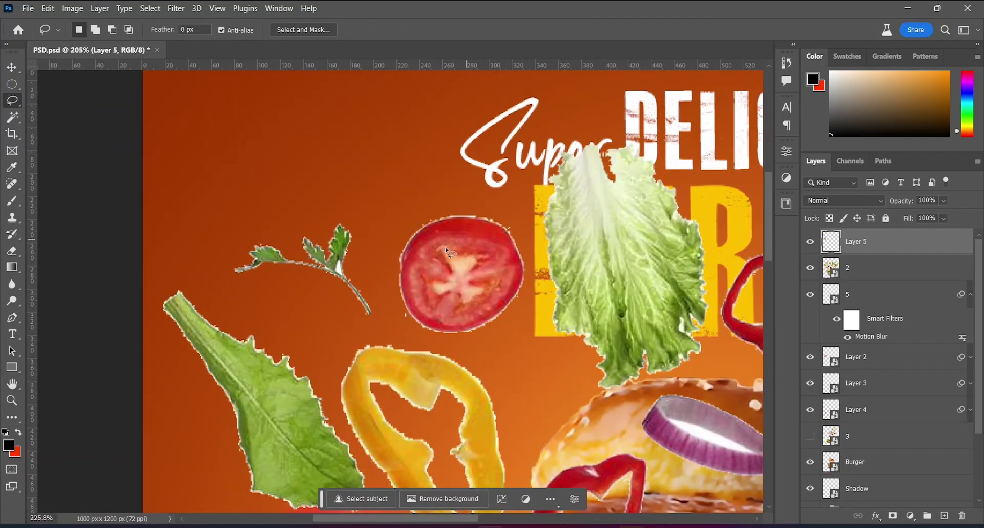
scroll(436, 321, "down", 4)
scroll(467, 219, "up", 5)
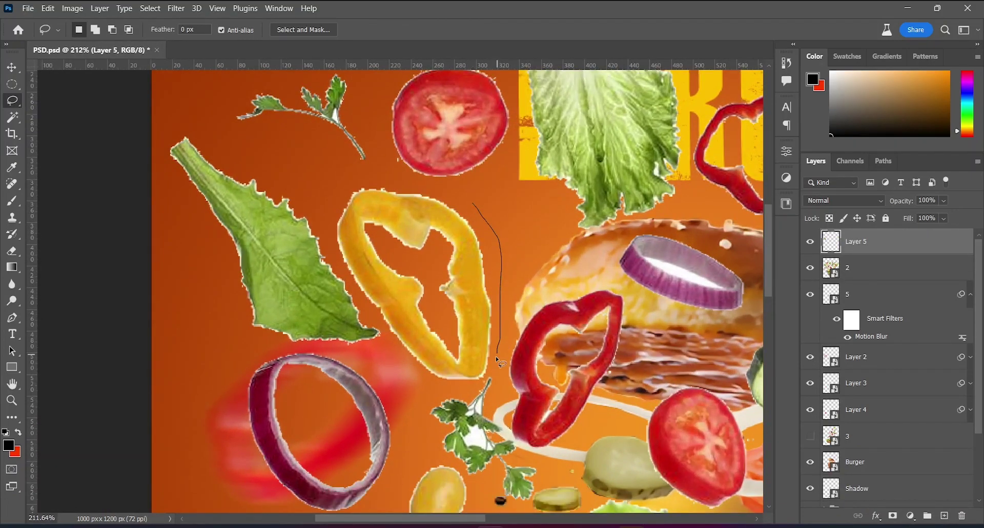
left_click_drag(400, 183, 392, 179)
left_click(871, 268)
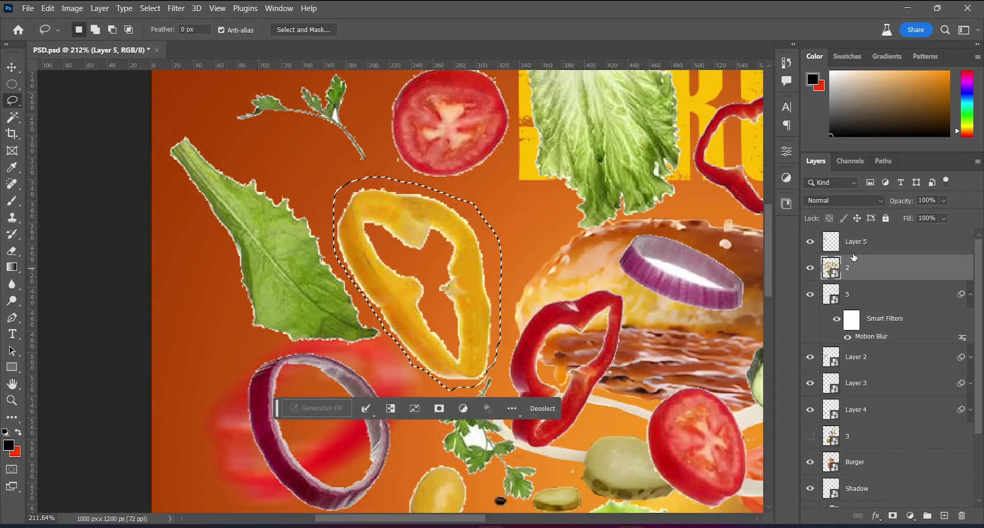
key("ctrl+j")
scroll(681, 308, "down", 2)
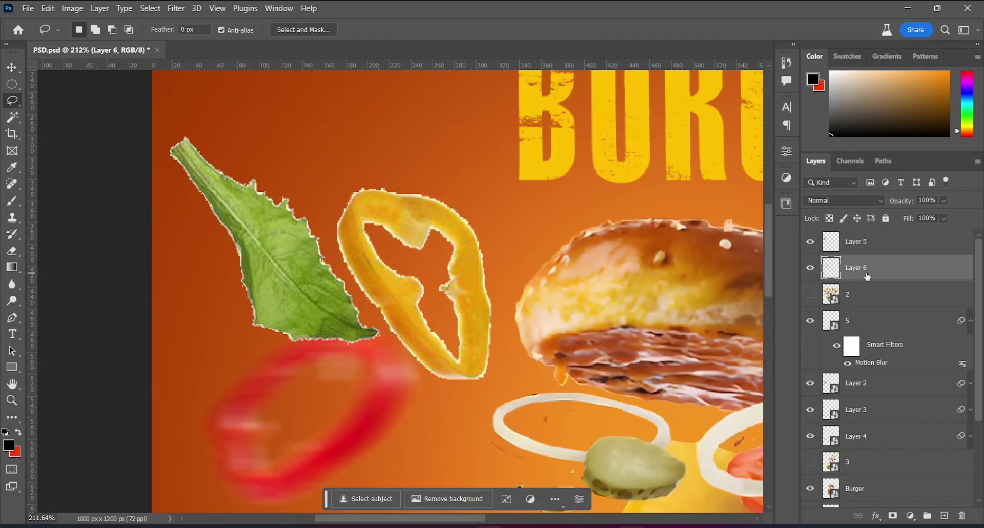
scroll(682, 308, "down", 1)
scroll(682, 307, "down", 2)
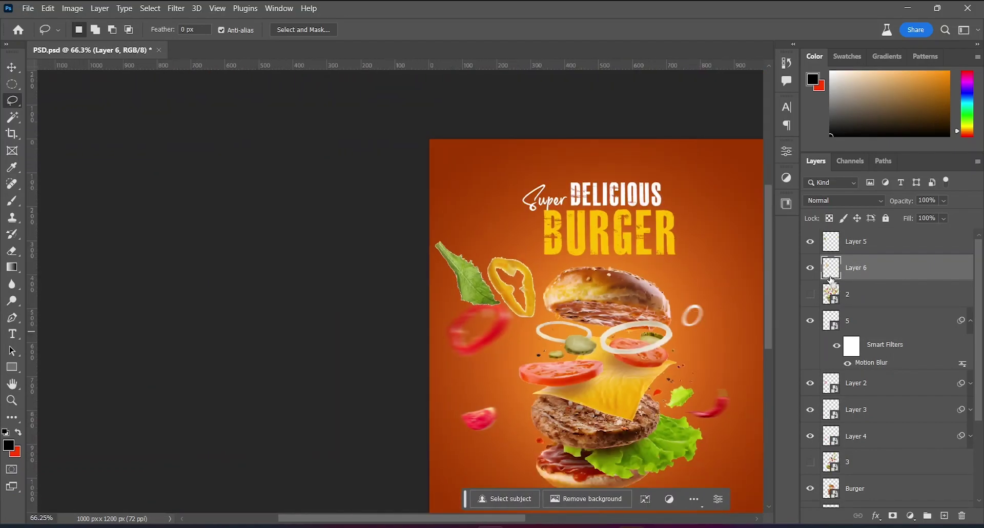
- Add layer masks to the yellow pepper and leaf layers from their outlines
left_click(893, 515)
left_click(848, 276, "ctrl")
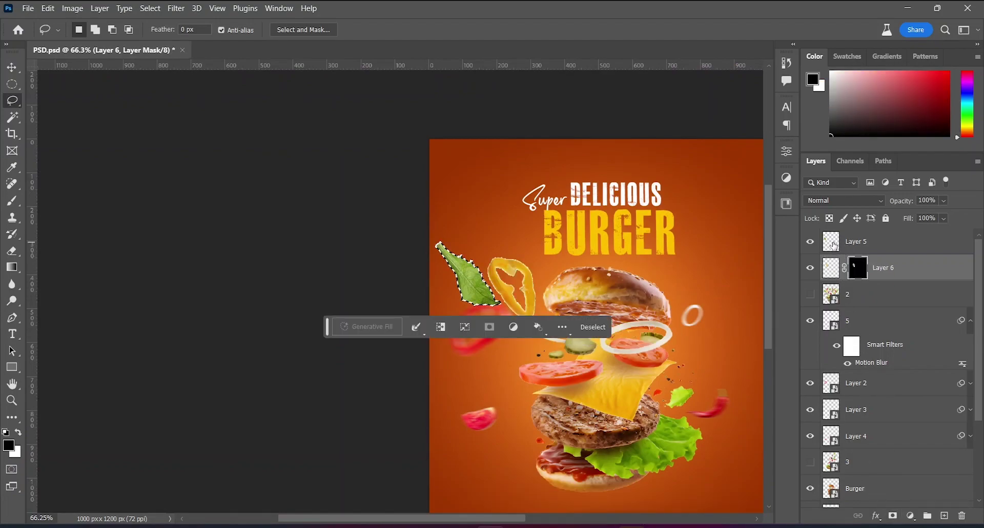
left_click(878, 252)
left_click(892, 514)
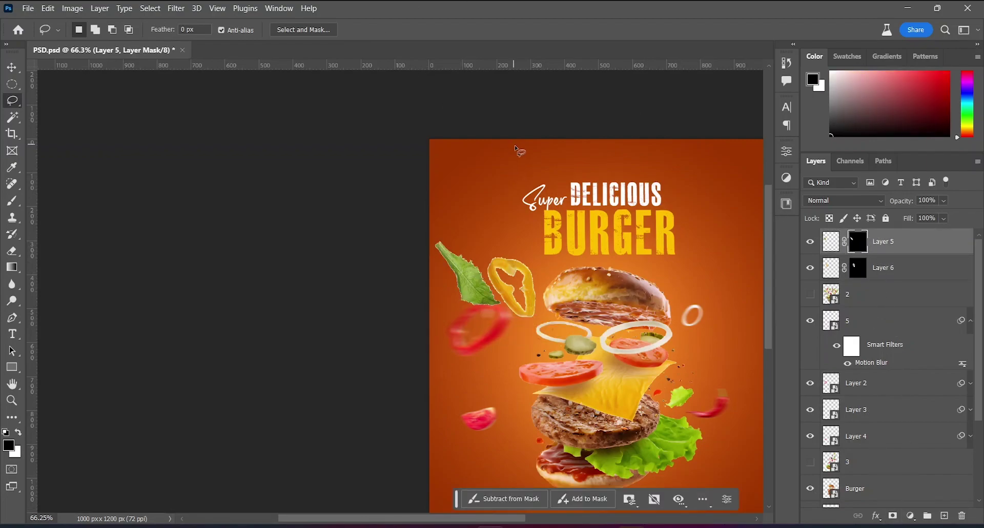
- Apply a 2-pixel Minimum filter to the leaf and yellow pepper masks
left_click(179, 7)
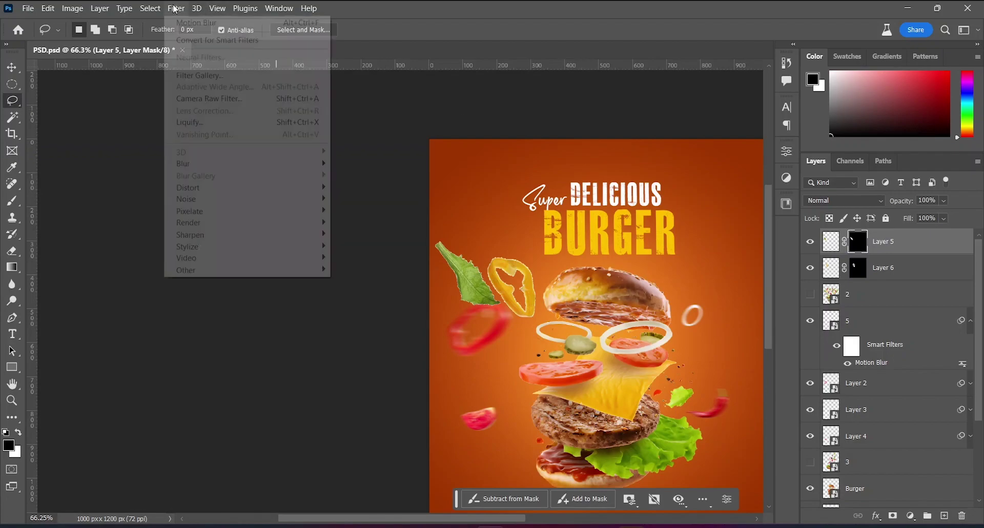
mouse_move(186, 269)
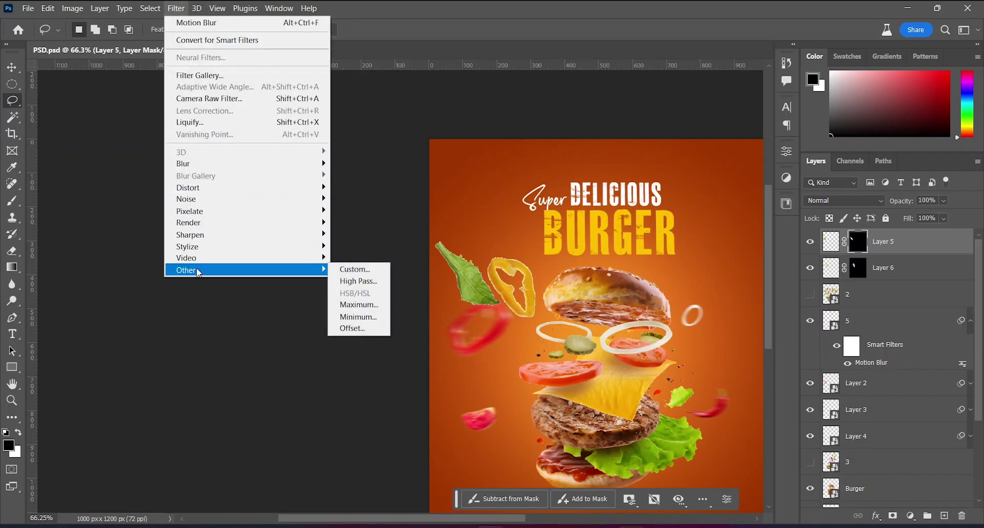
left_click(358, 317)
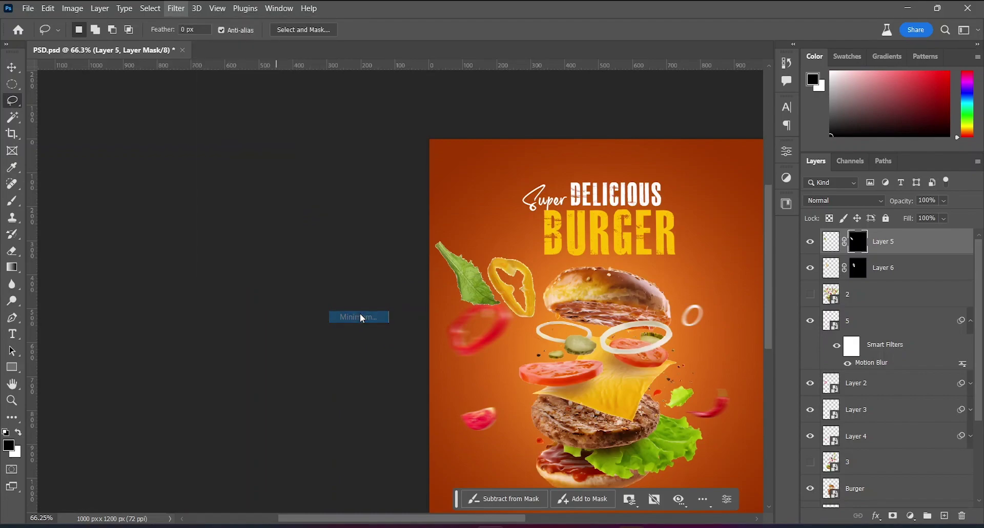
left_click_drag(490, 86, 684, 94)
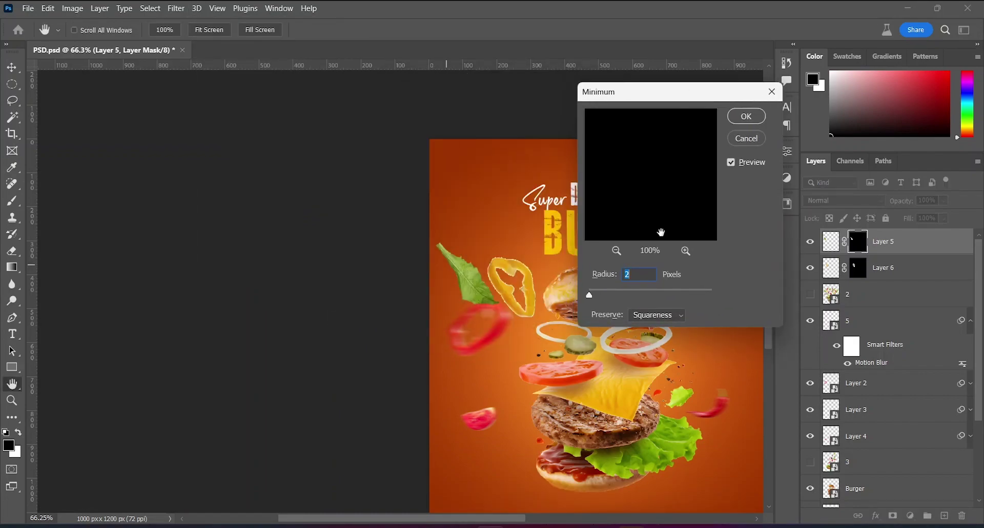
left_click(746, 116)
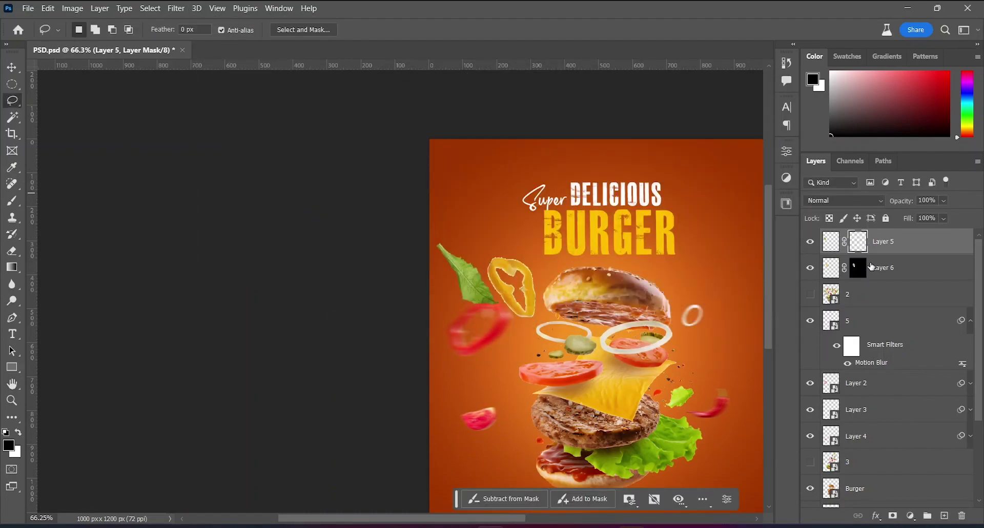
left_click(176, 9)
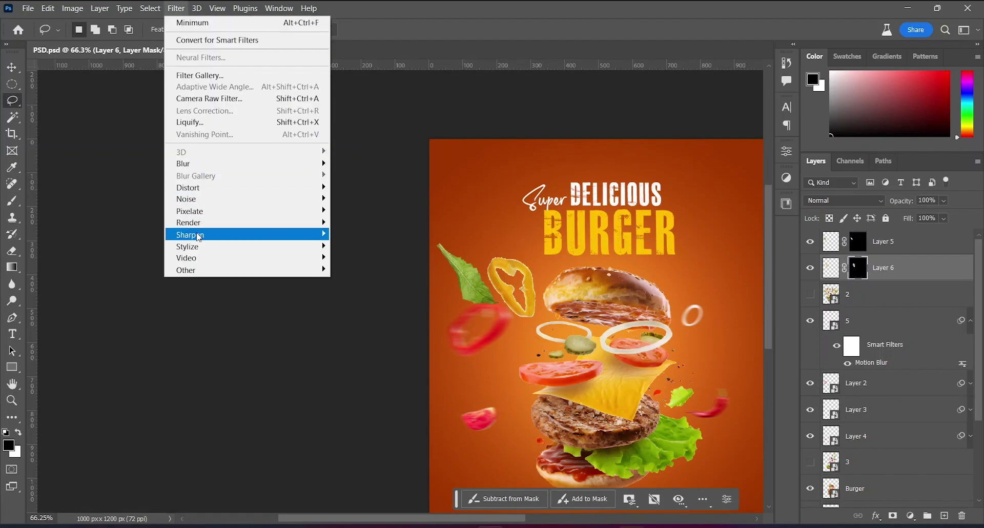
mouse_move(186, 270)
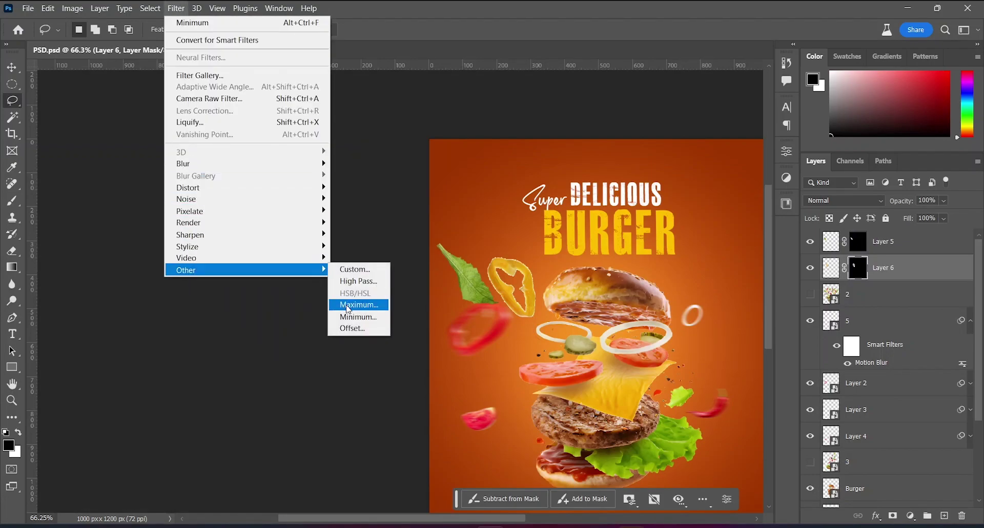
left_click(357, 317)
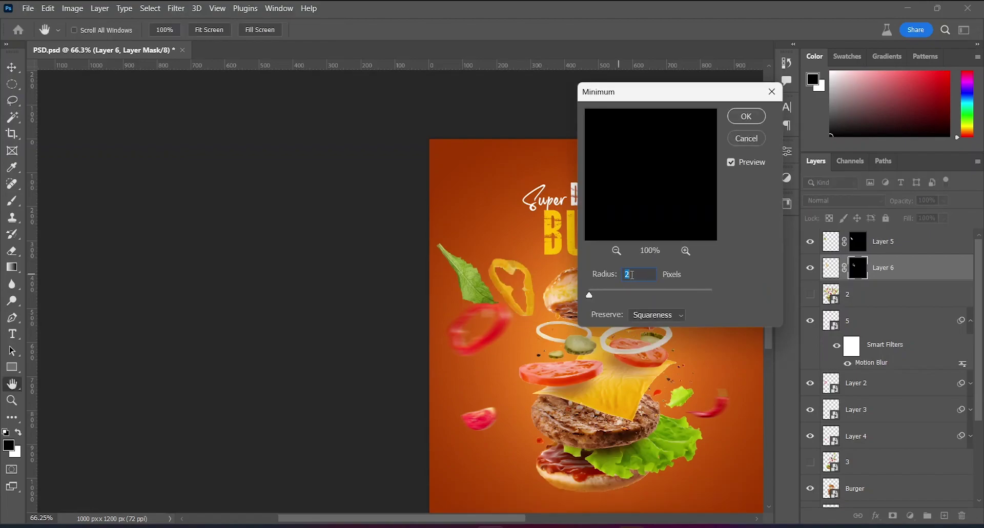
left_click(736, 118)
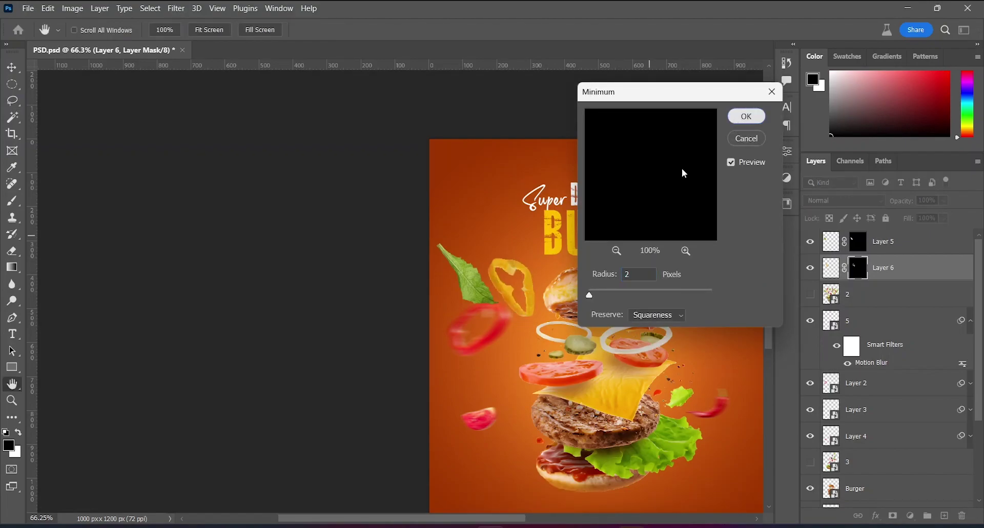
- Convert the leaf layer (Layer 5) to a smart object
right_click(900, 264)
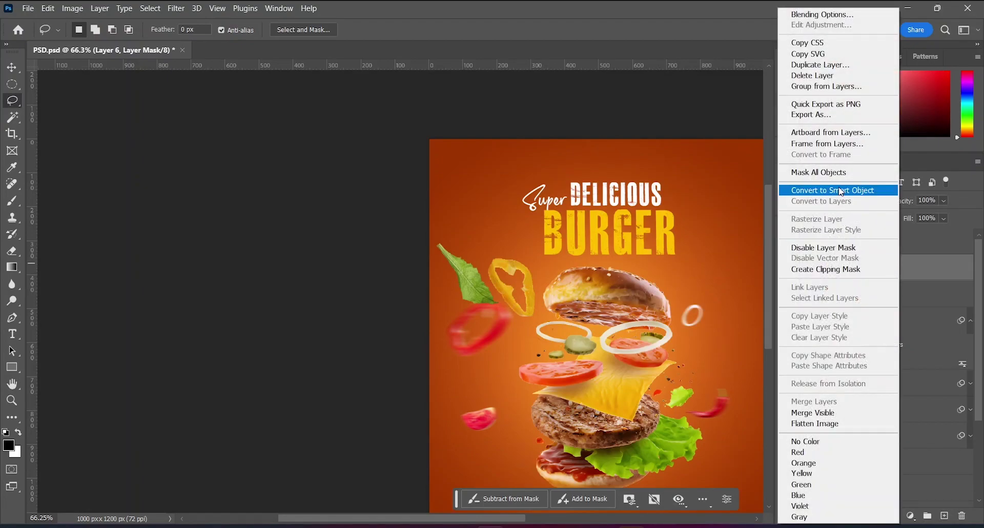
left_click(899, 239)
right_click(900, 238)
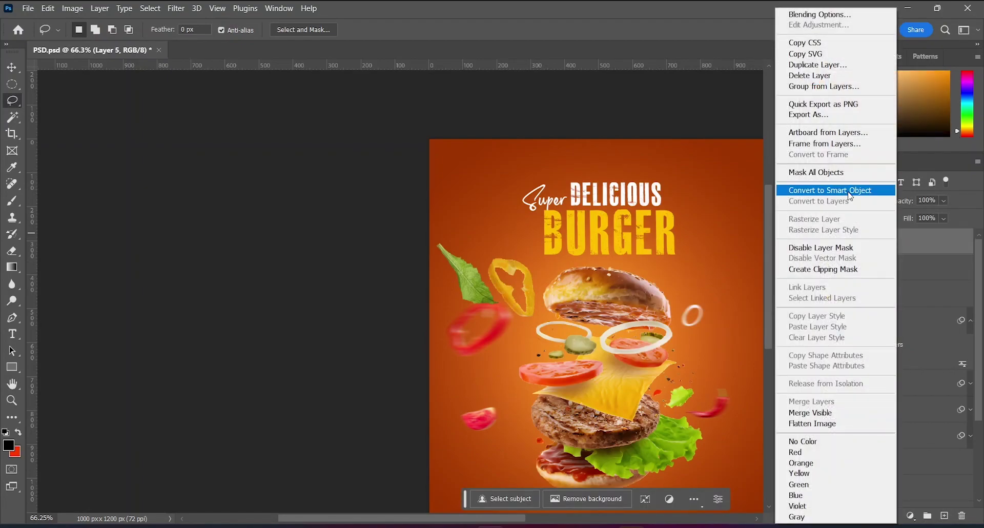
left_click(829, 190)
scroll(666, 241, "down", 2)
- Move the yellow pepper right of the burger and resize it
left_click_drag(668, 296, 519, 210)
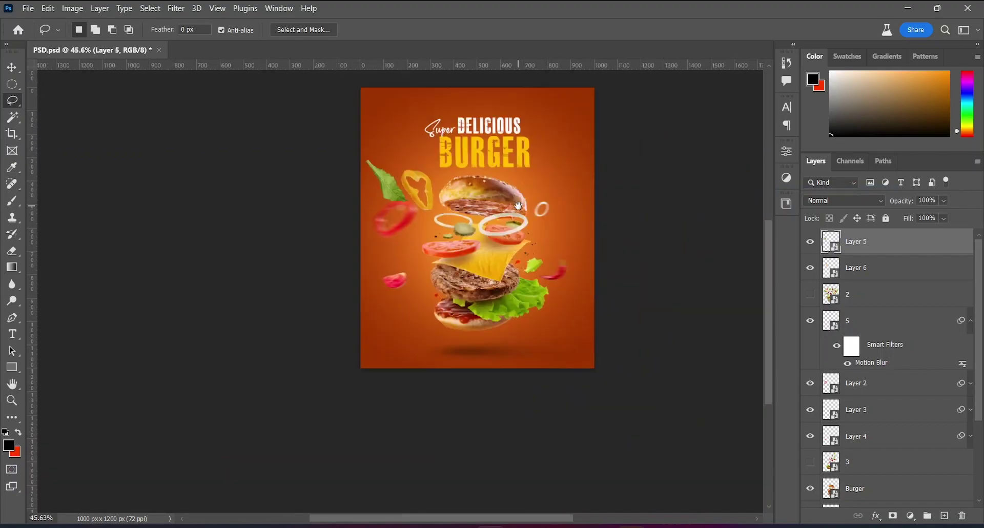
key("v")
mouse_move(420, 194)
left_mouse_down()
mouse_move(463, 235)
mouse_move(558, 293)
mouse_move(549, 307)
mouse_move(561, 211)
mouse_move(568, 229)
mouse_move(533, 235)
left_mouse_up()
key("ctrl+t")
scroll(549, 307, "up", 1)
scroll(568, 229, "up", 1)
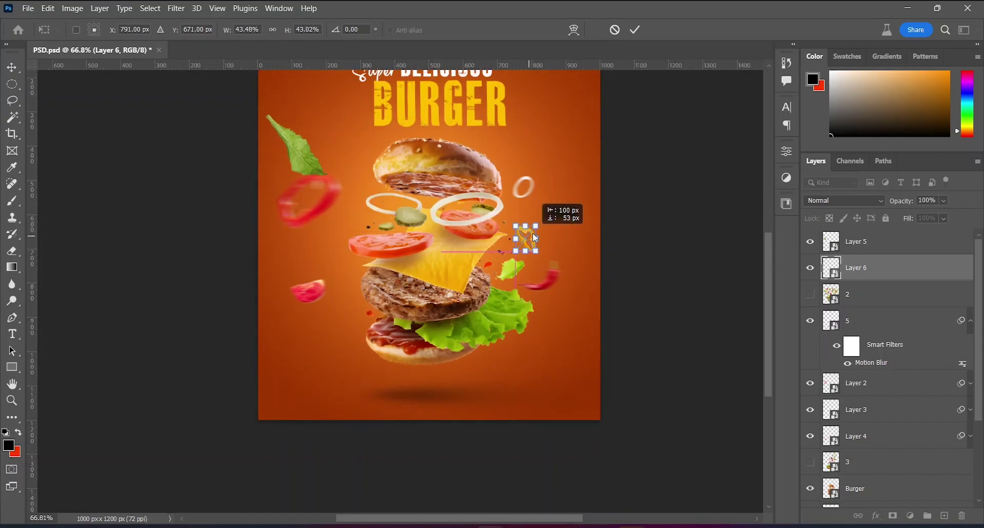
key("Return")
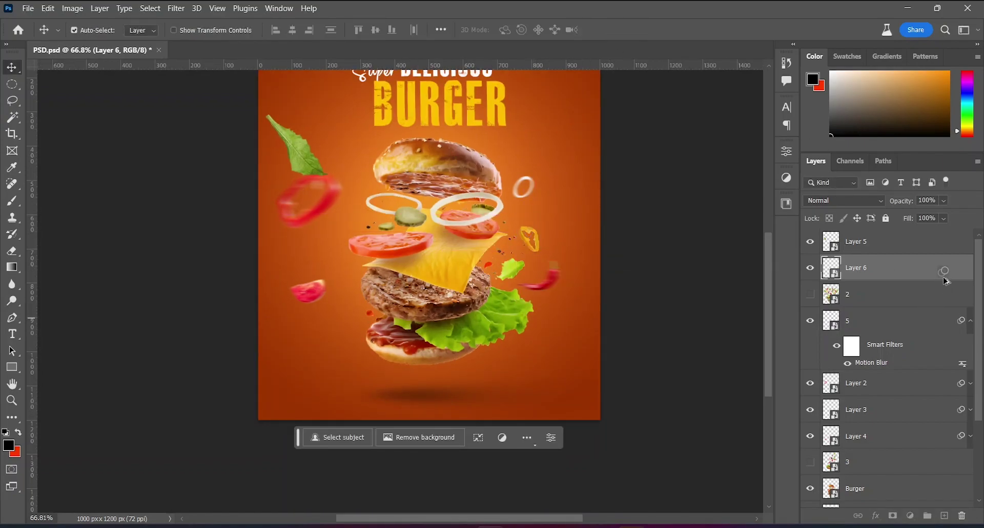
- Copy the Motion Blur smart filter onto the yellow pepper layer
left_click_drag(946, 285, 945, 285)
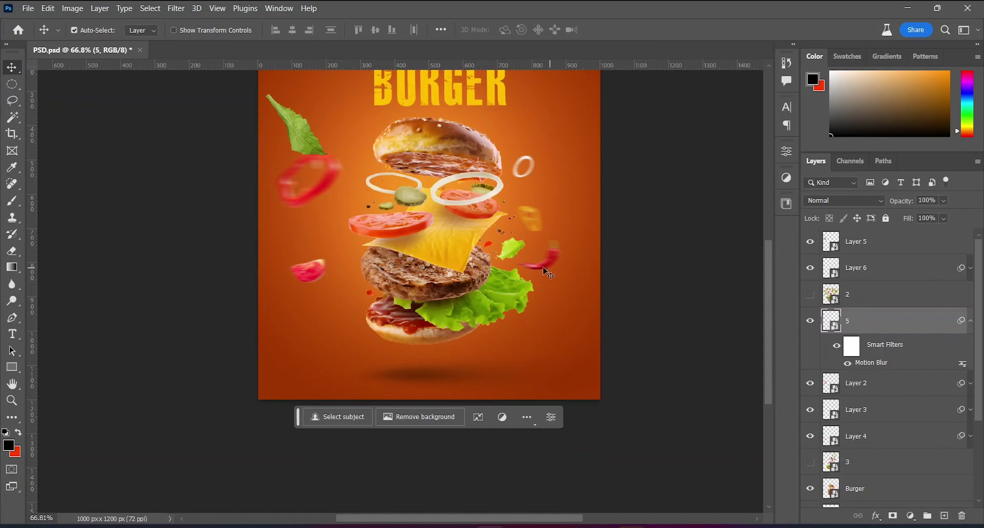
left_click(904, 269)
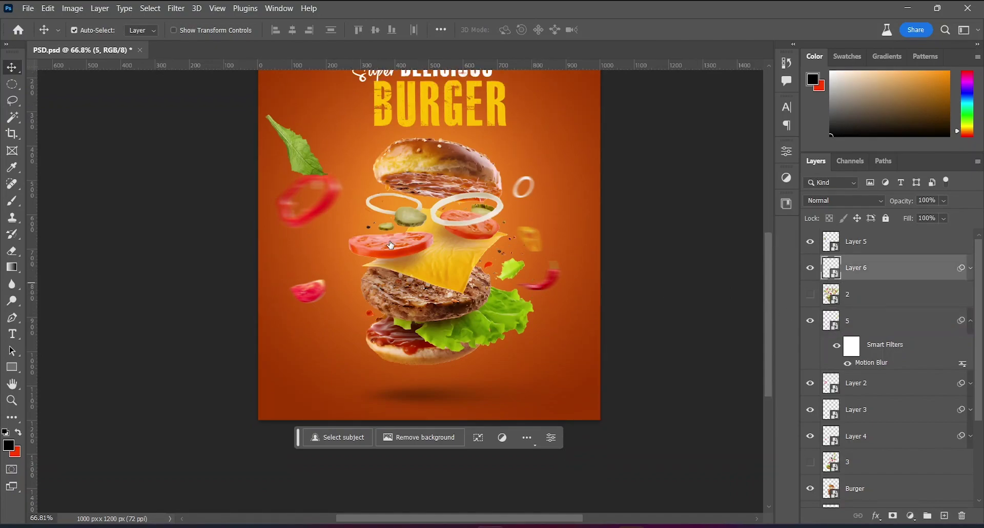
scroll(292, 162, "up", 1)
- Move the leaf near the burger, shrink it, and nudge it up and right
left_click_drag(290, 162, 337, 370)
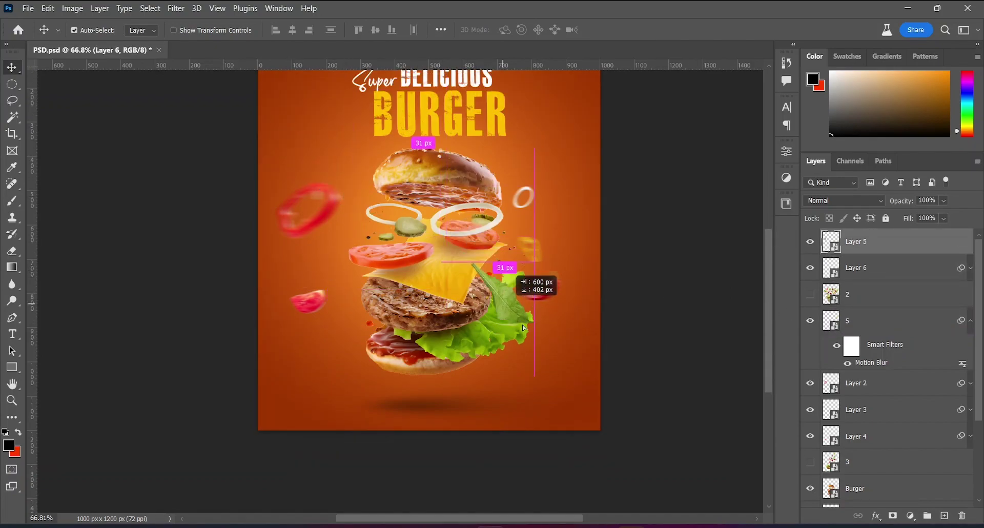
scroll(345, 371, "up", 2)
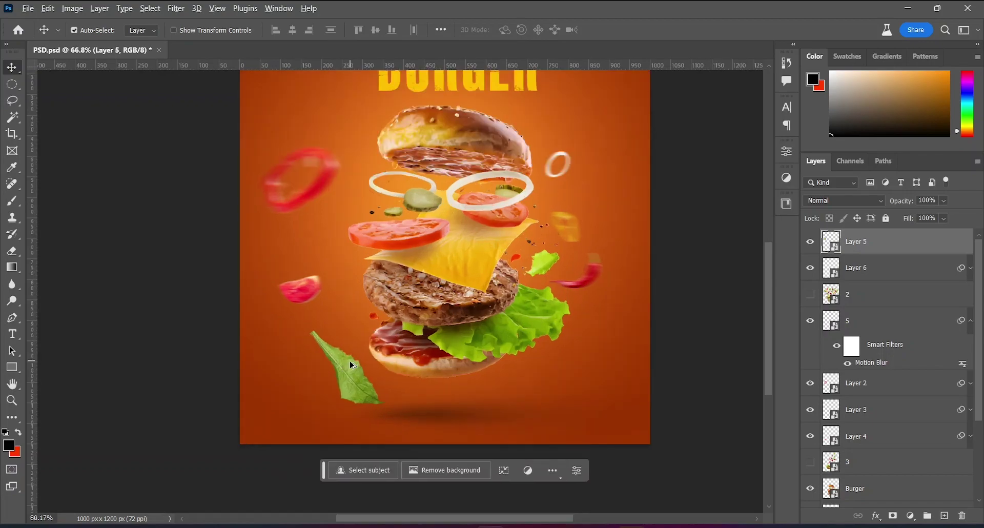
scroll(345, 371, "up", 1)
key("ctrl+t")
left_click_drag(393, 422, 336, 365)
key("Return")
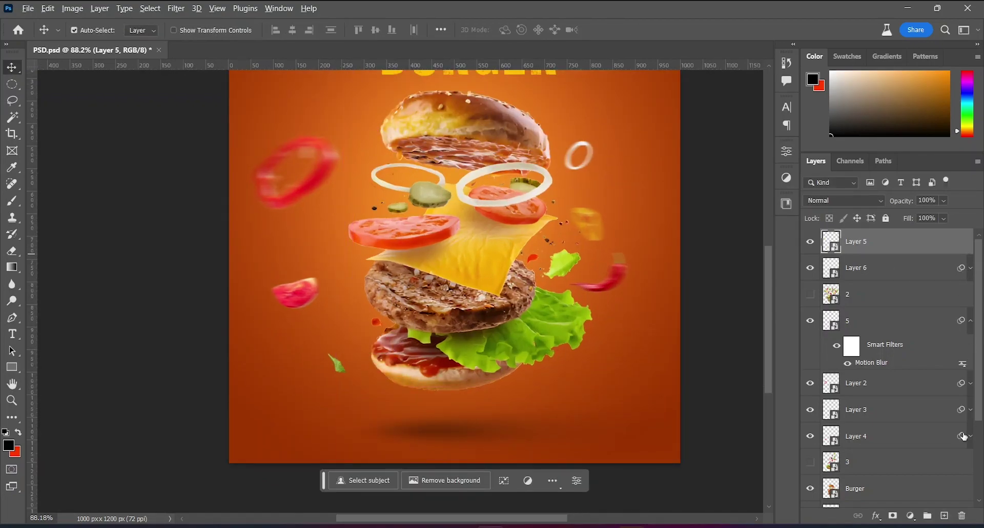
scroll(453, 257, "down", 2)
scroll(409, 297, "down", 1)
scroll(390, 318, "up", 2)
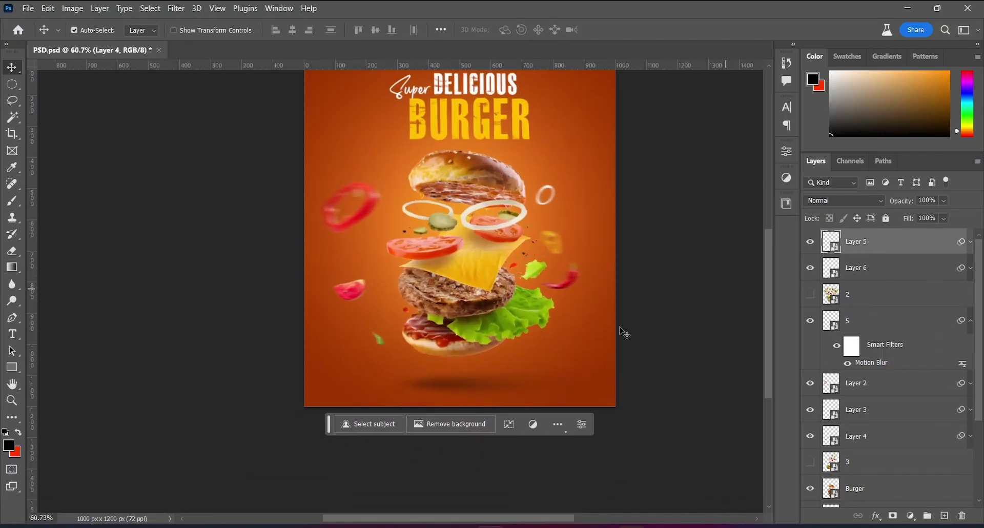
scroll(387, 322, "up", 2)
left_click_drag(386, 322, 393, 309)
scroll(392, 310, "down", 1)
- Crop-extend the canvas bottom so the poster is 1331 px tall
scroll(461, 308, "down", 1)
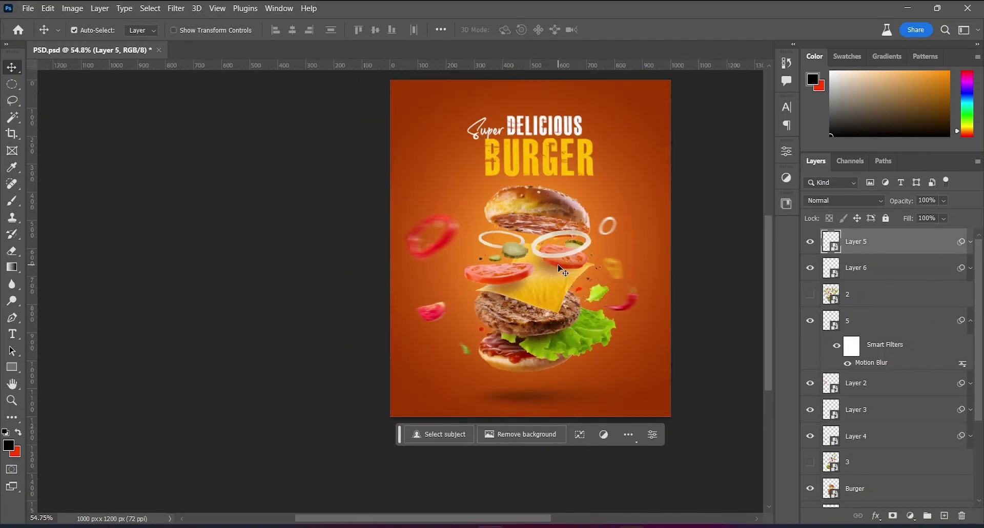
key("c")
left_click_drag(529, 400, 529, 442)
key("Return")
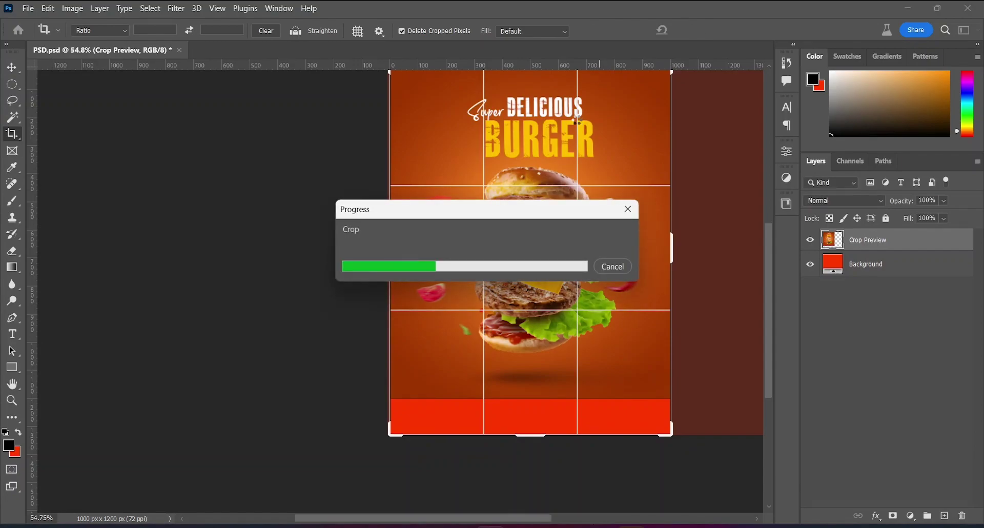
- Stretch the orange gradient Rectangle 1 down to fill the new strip
key("v")
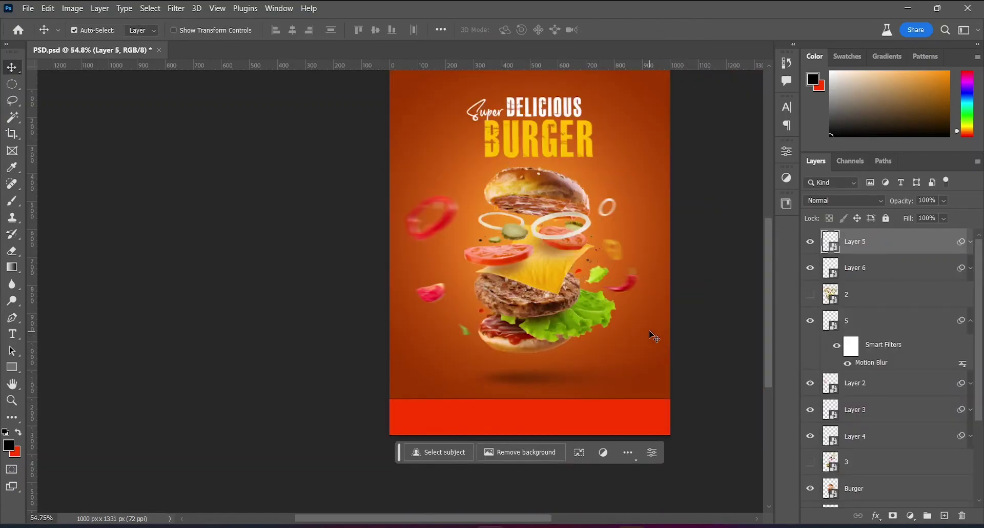
left_click(608, 379)
key("ctrl+t")
left_click_drag(530, 399, 530, 434)
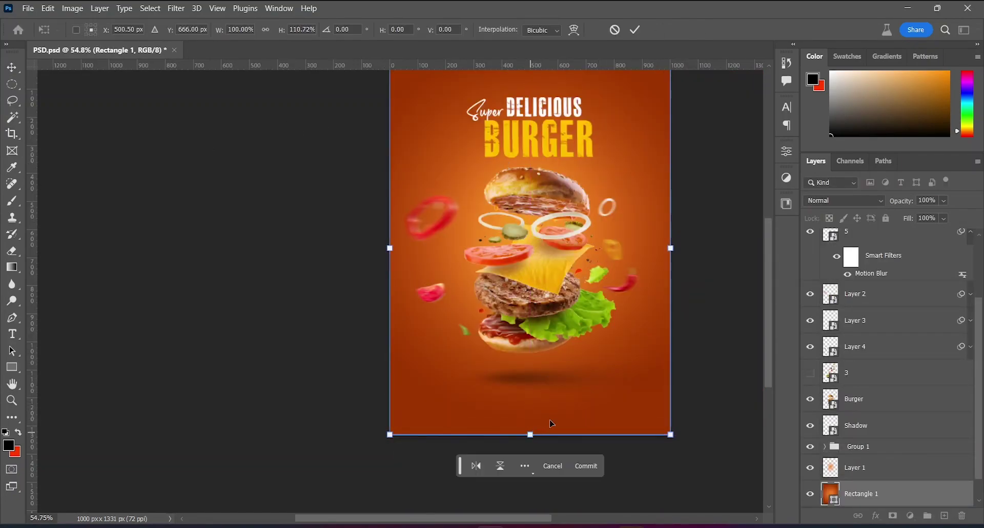
key("Return")
- Check the Rectangle tool's stroke colours unchanged, select the leaf layer, fit poster in view
key("u")
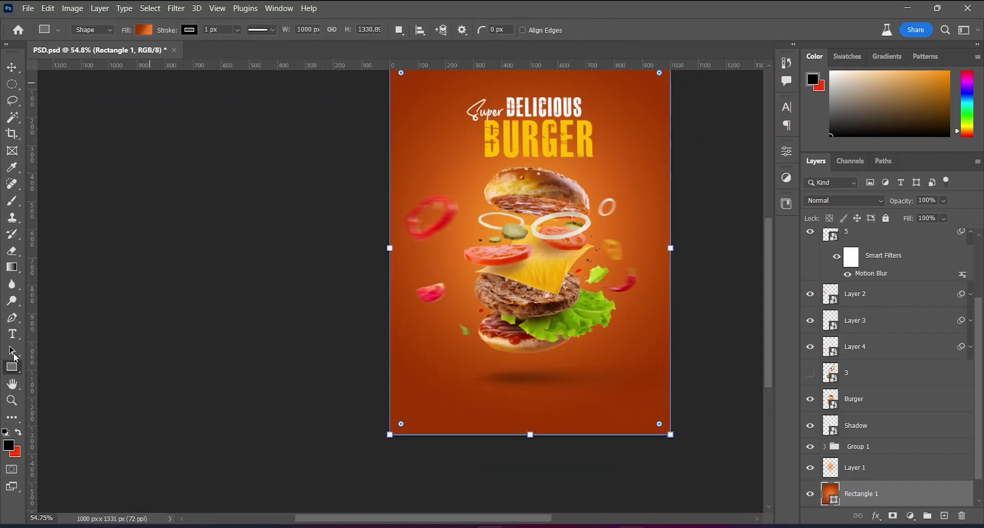
left_click(190, 30)
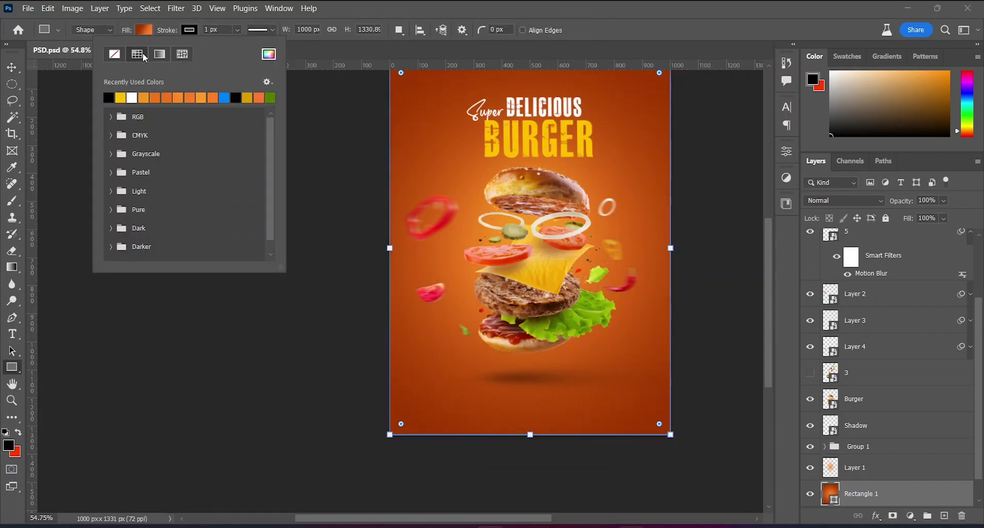
left_click(599, 250)
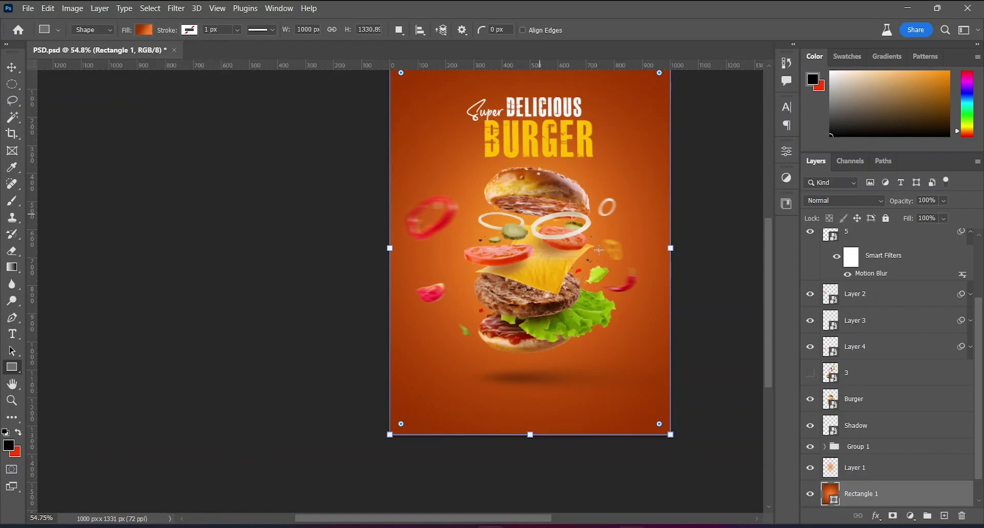
scroll(853, 301, "up", 3)
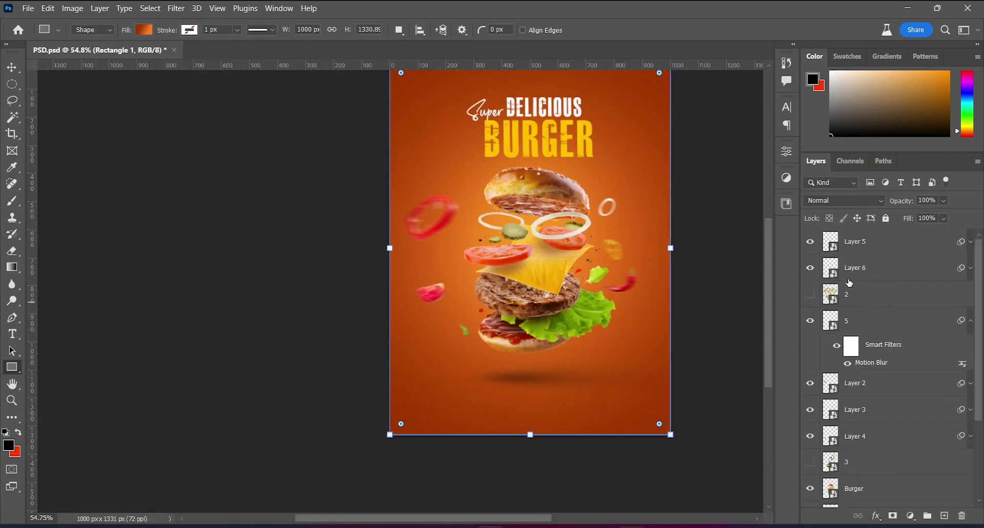
left_click(869, 249)
key("ctrl+0")
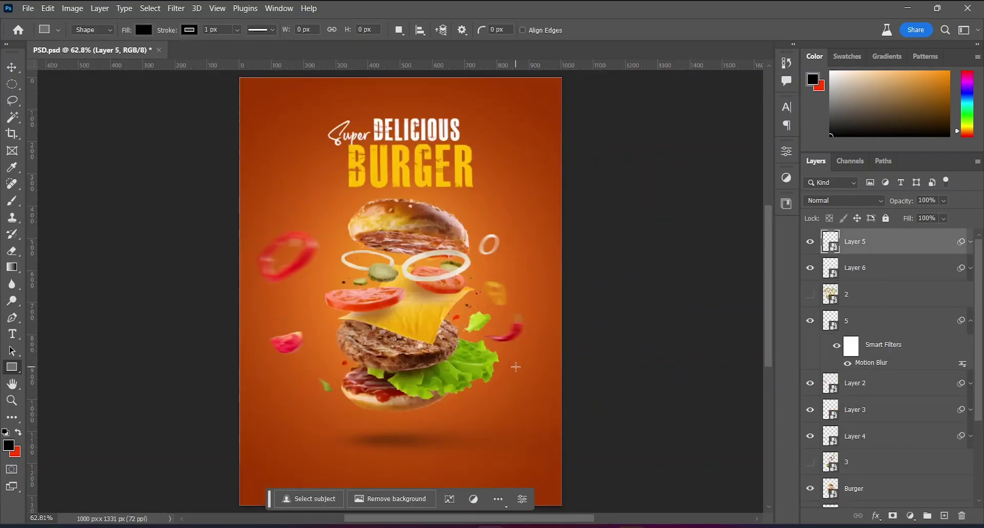
- Start a text line near the poster's top right and type 'Fo' toward 'Follow us'
key("t")
scroll(513, 82, "up", 3)
scroll(515, 134, "up", 2)
scroll(518, 166, "up", 2)
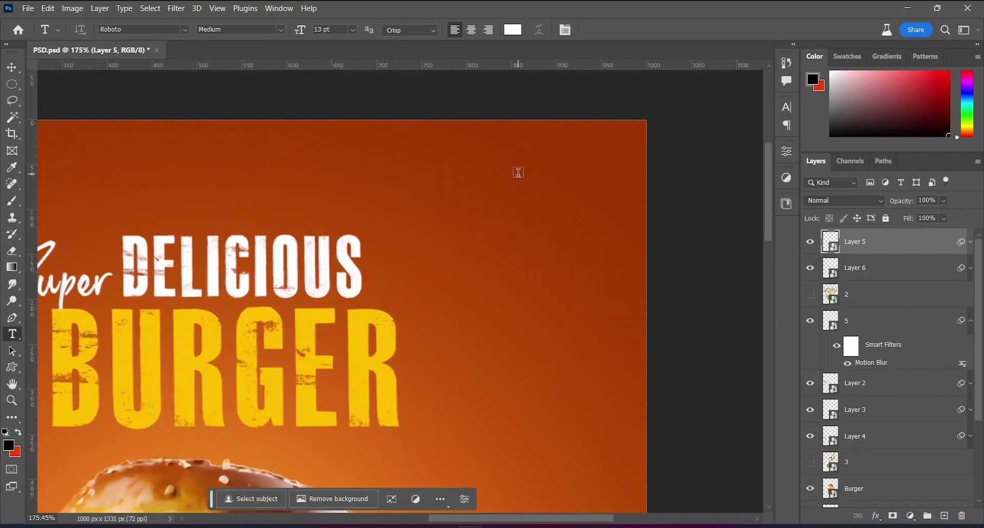
scroll(519, 172, "up", 1)
left_click(472, 180)
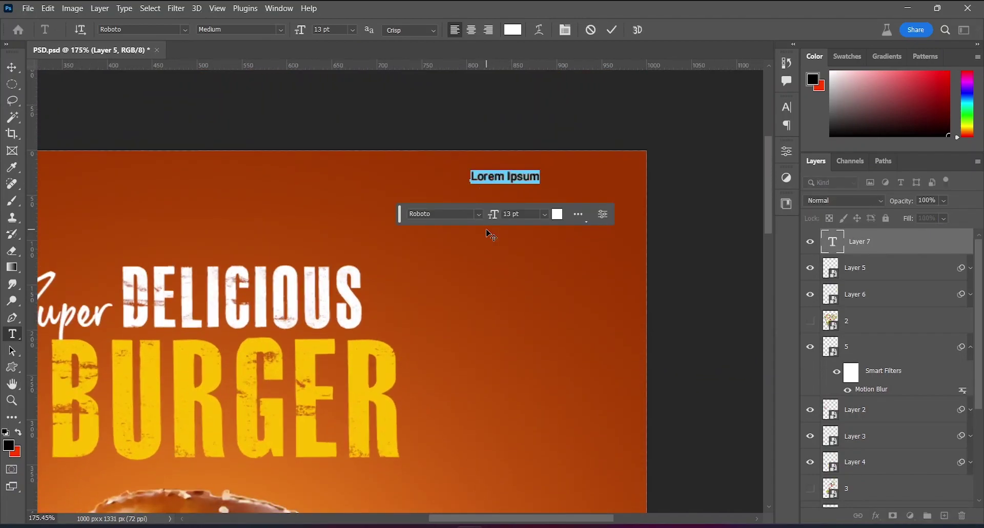
type("Follow us n")
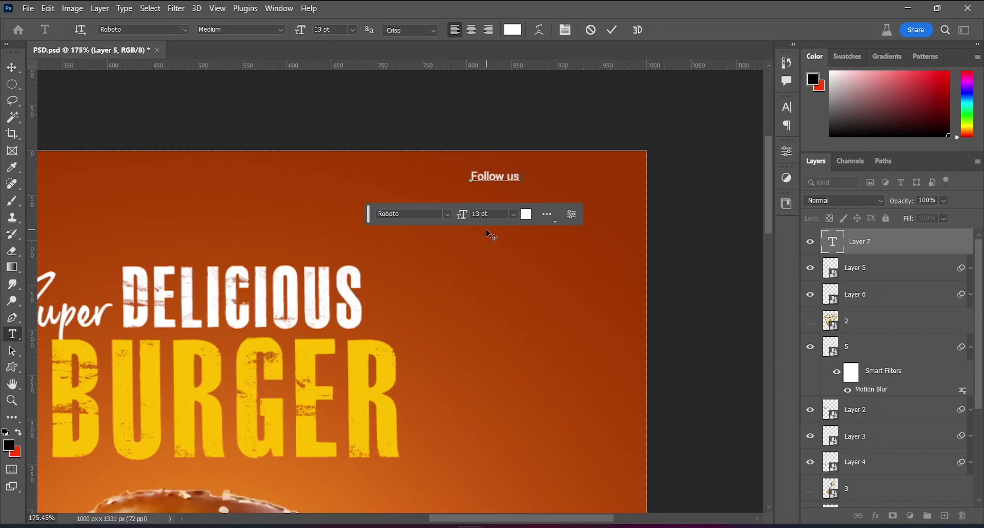
- Finish the 'Follow us now' text and set it to 20 pt with wider letter spacing
type("ow!")
key("ctrl+a")
key("ctrl+t")
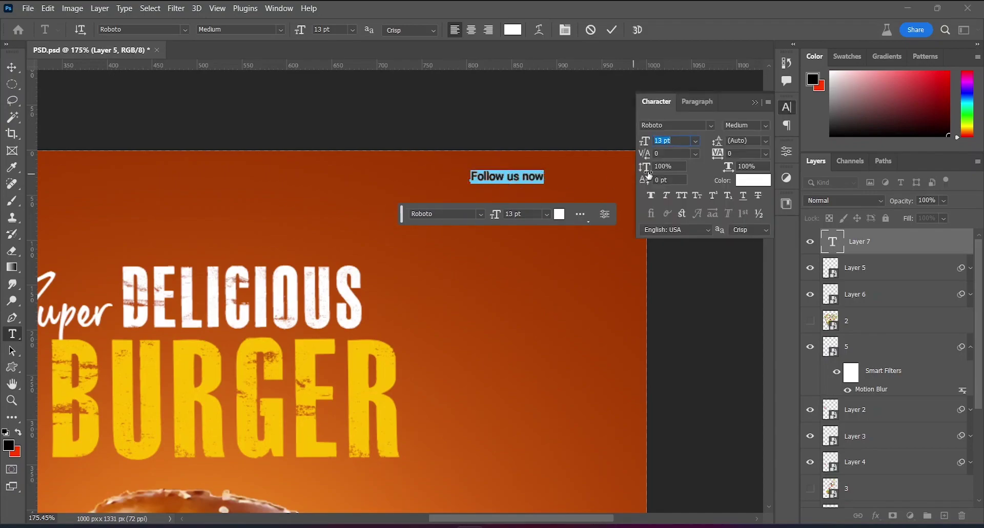
type("19")
key("alt+Right")
key("alt+Right")
key("Return")
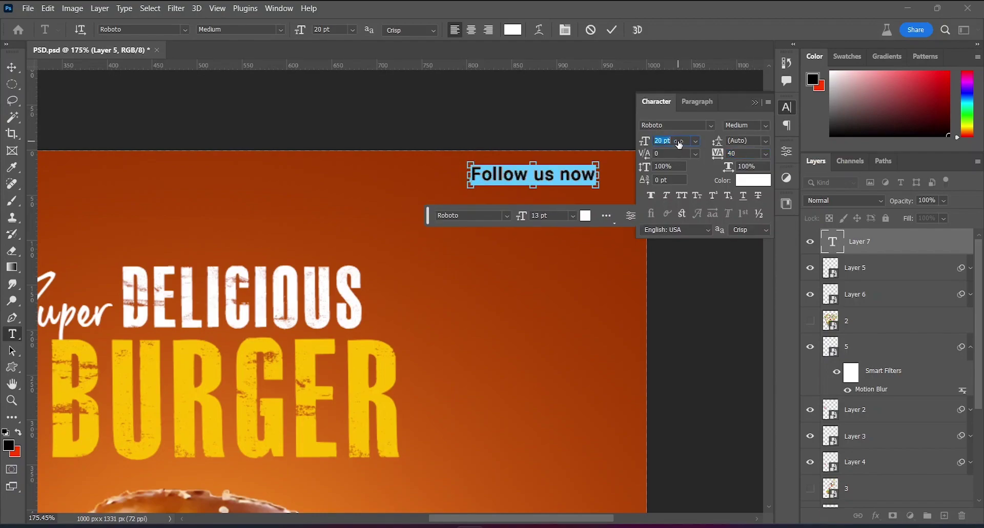
key("ctrl+shift+k")
key("ctrl+shift+k")
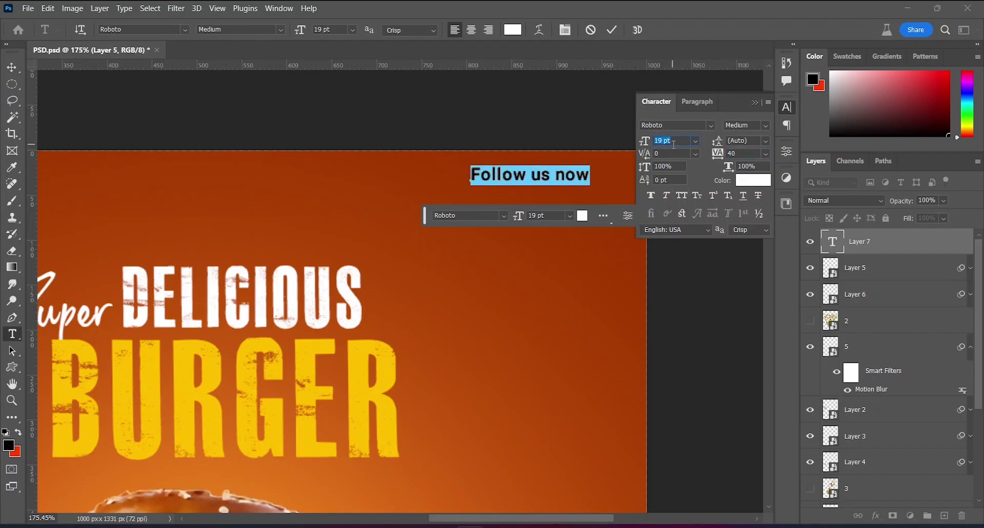
key("Up")
left_click(753, 102)
- Move the 'Follow us now' text to the poster's top right
key("alt+v")
key("Right")
key("Right")
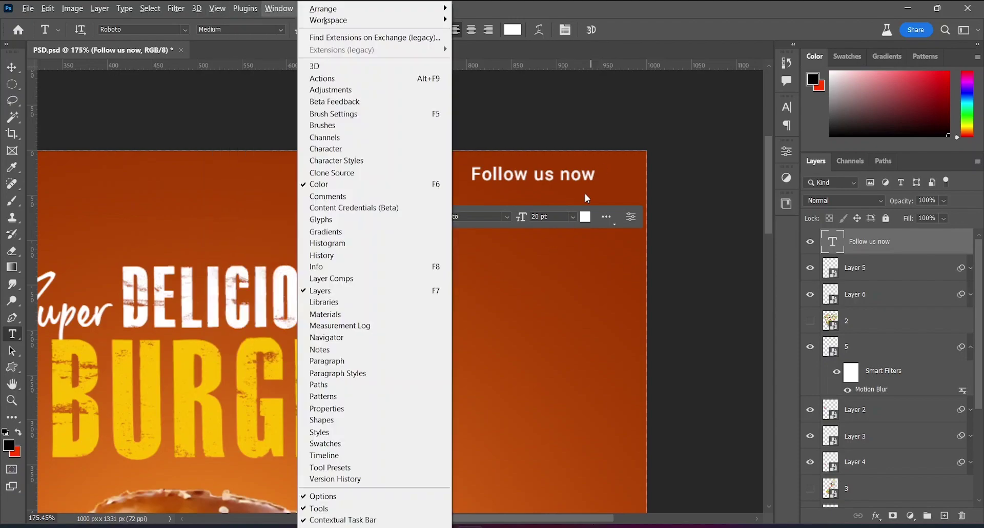
left_click(585, 193)
left_click_drag(545, 190, 571, 191)
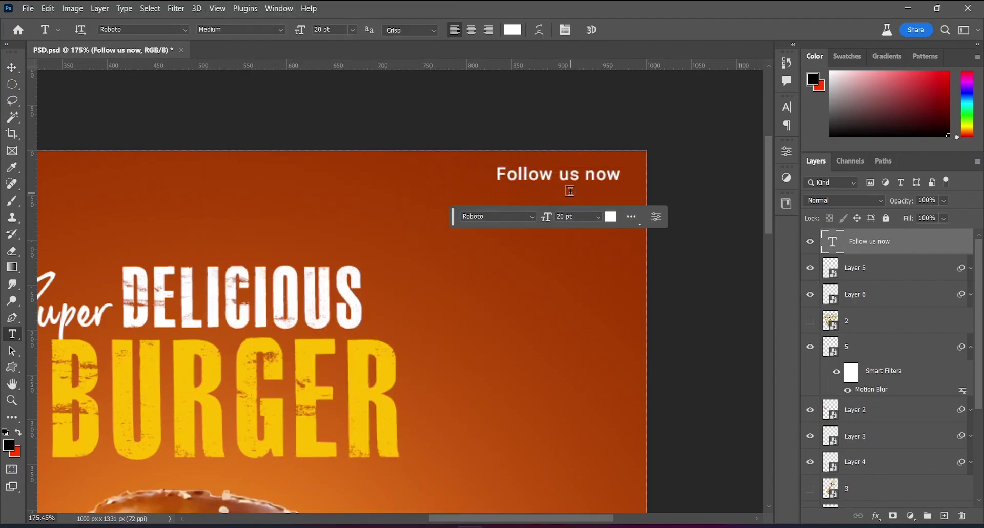
key("v")
key("Down")
key("Down")
key("Down")
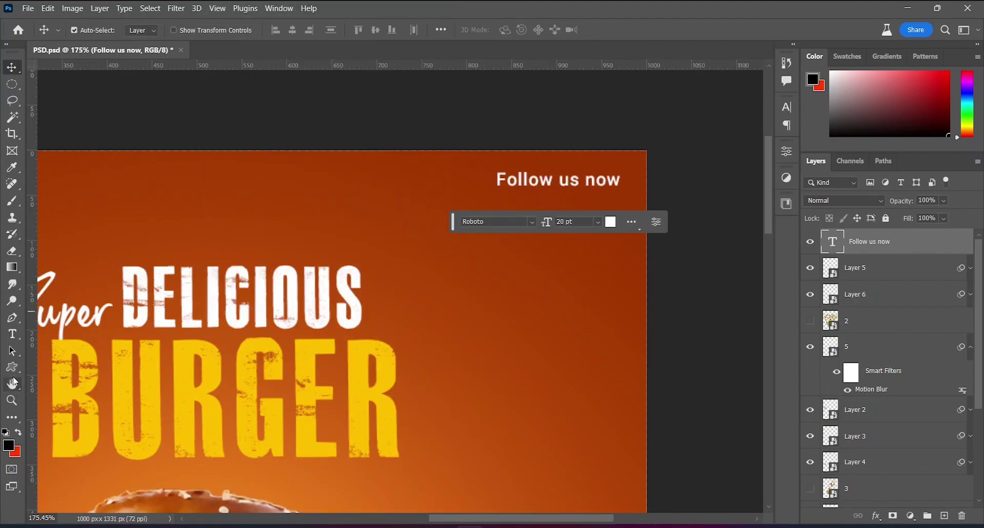
left_click(11, 371)
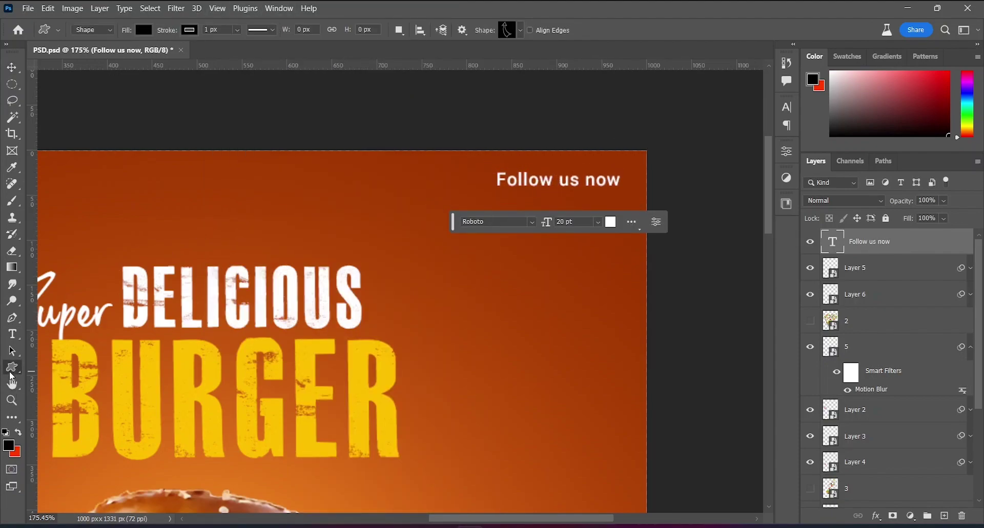
- Draw a Facebook shape below the text, with guides along the icon row's top and bottom
left_click(522, 29)
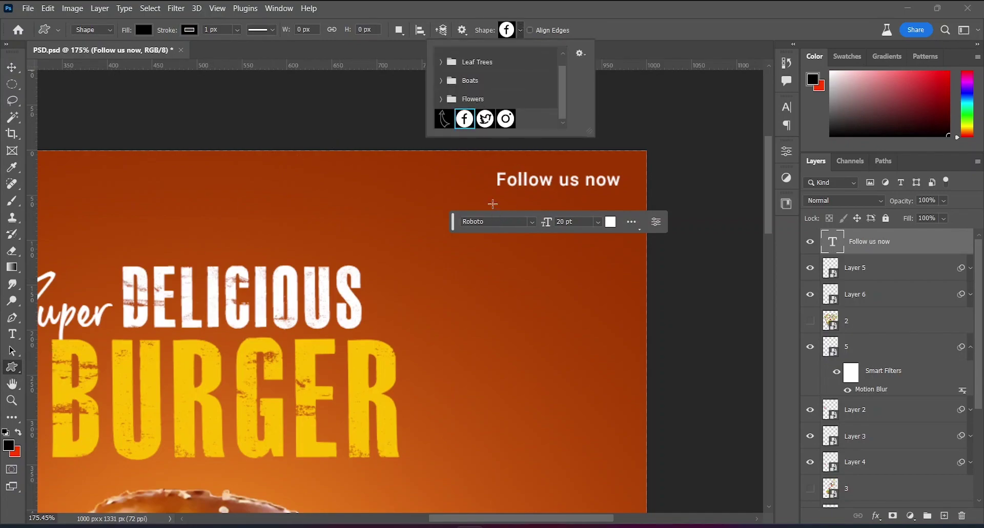
left_click_drag(493, 197, 524, 229)
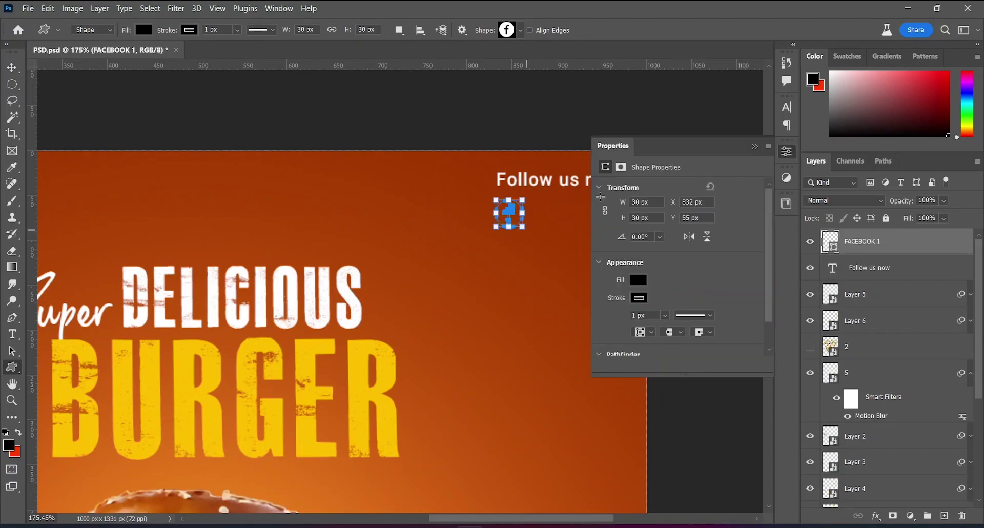
left_click_drag(646, 65, 600, 200)
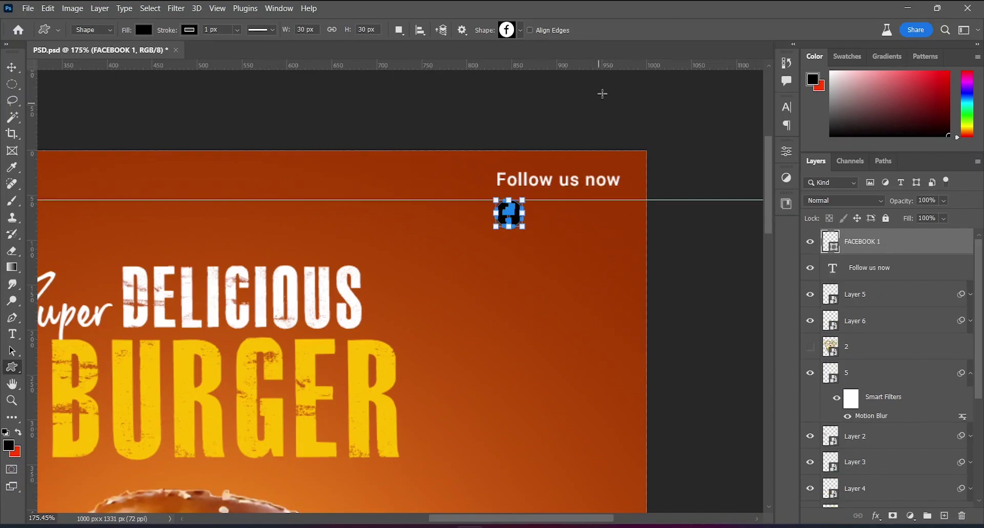
left_click_drag(623, 65, 574, 226)
key("Return")
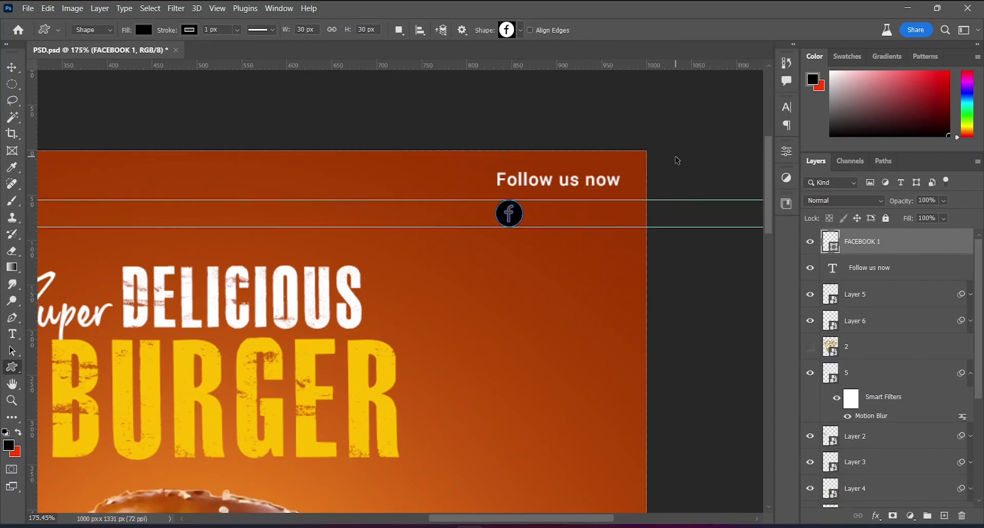
- Draw Twitter and Instagram shapes in a row to the right of Facebook
left_click(520, 30)
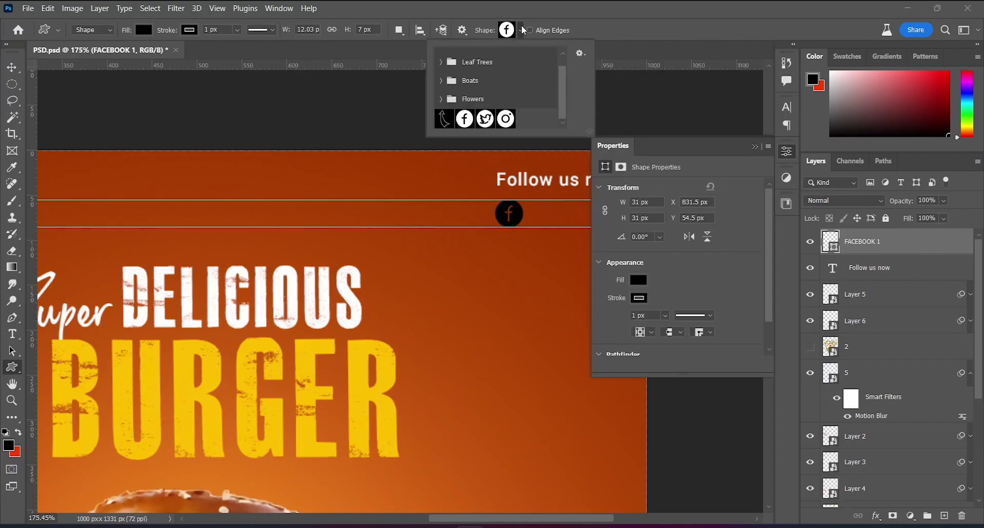
left_click(750, 156)
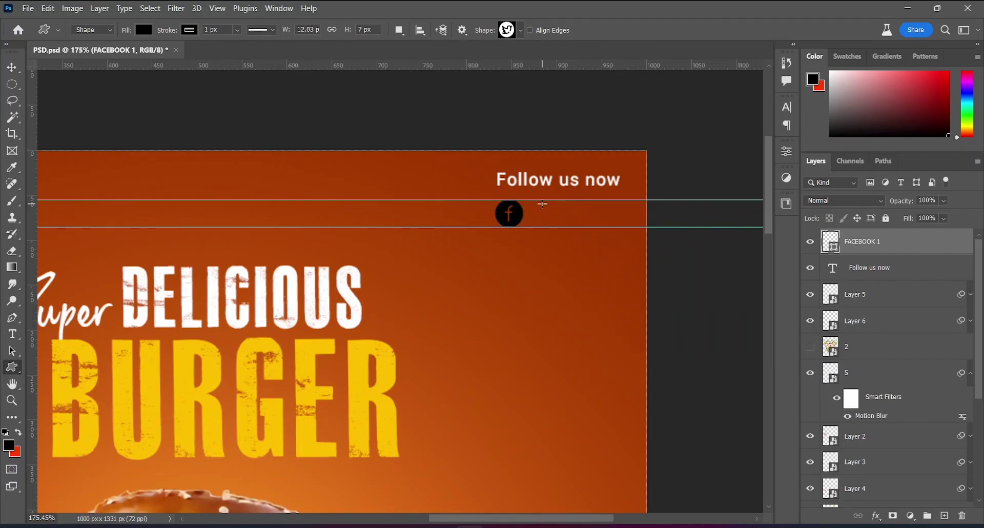
left_click_drag(543, 198, 574, 228)
key("Return")
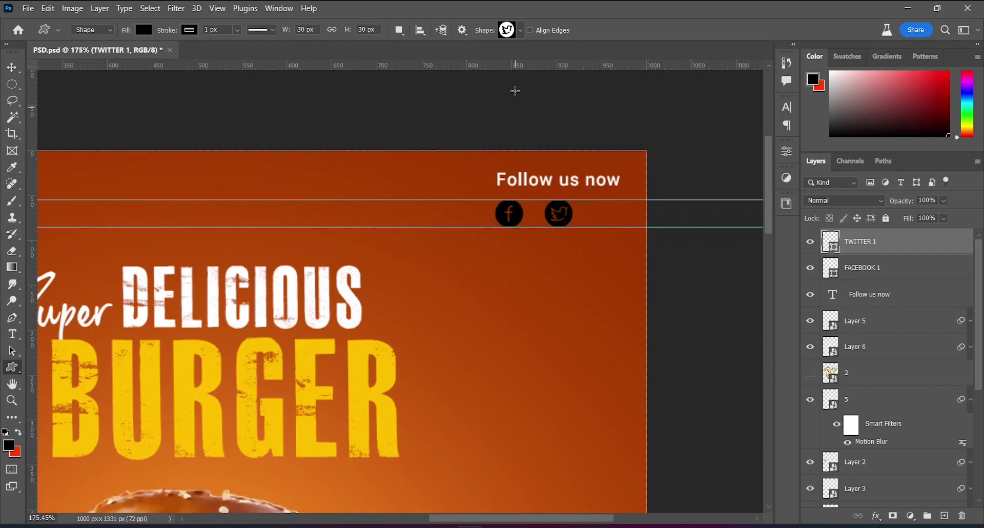
left_click(521, 30)
left_click(598, 198)
left_click_drag(596, 199, 624, 227)
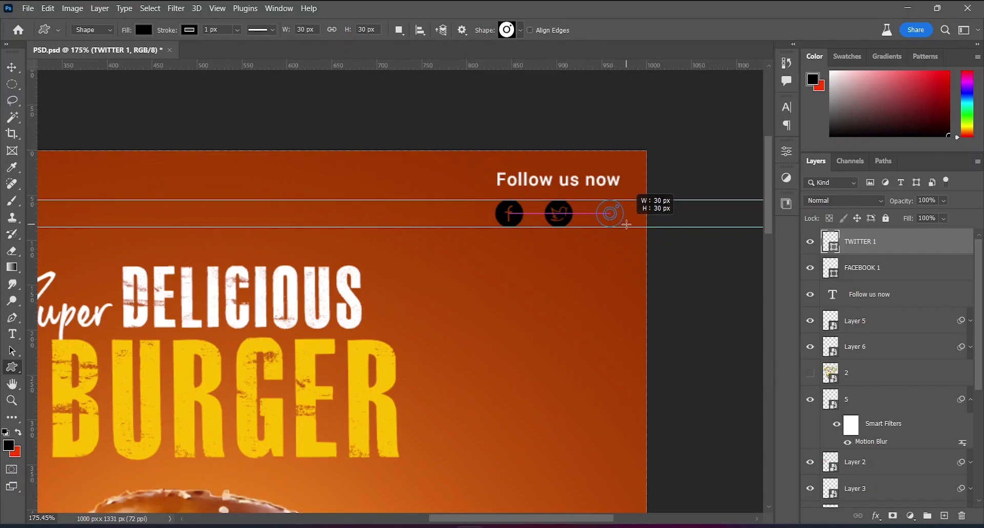
left_click(754, 148)
key("Return")
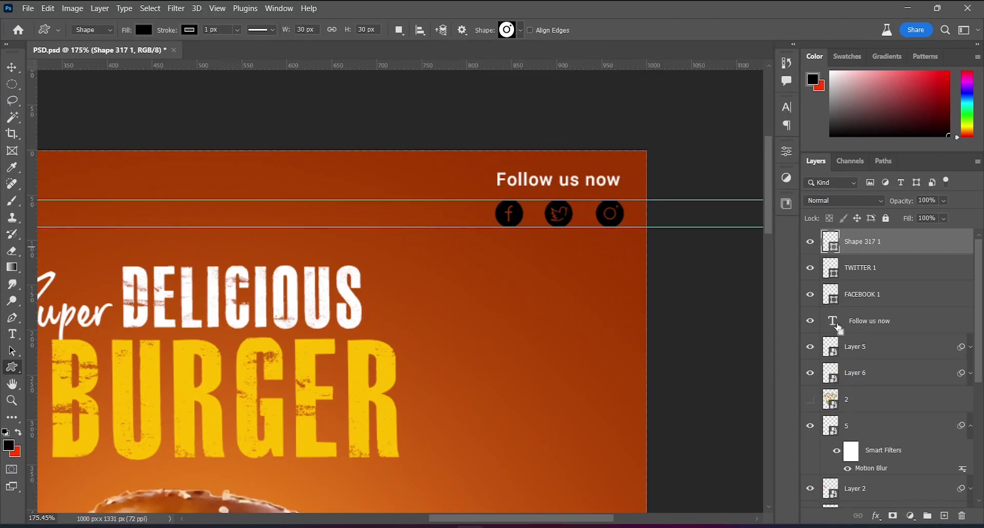
- Select all three icon layers and make their fill white
left_click(832, 320, "ctrl")
left_click(863, 293, "shift")
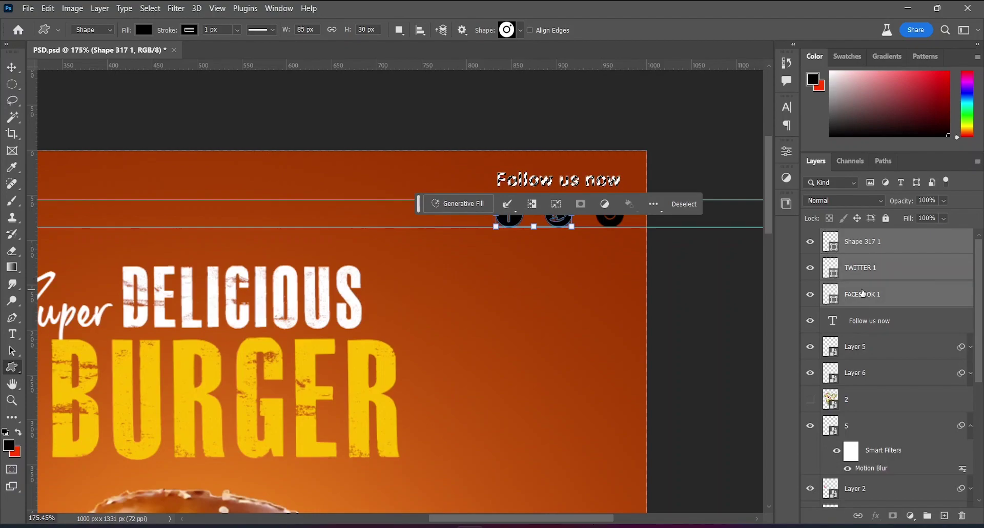
key("ctrl+d")
left_click(144, 30)
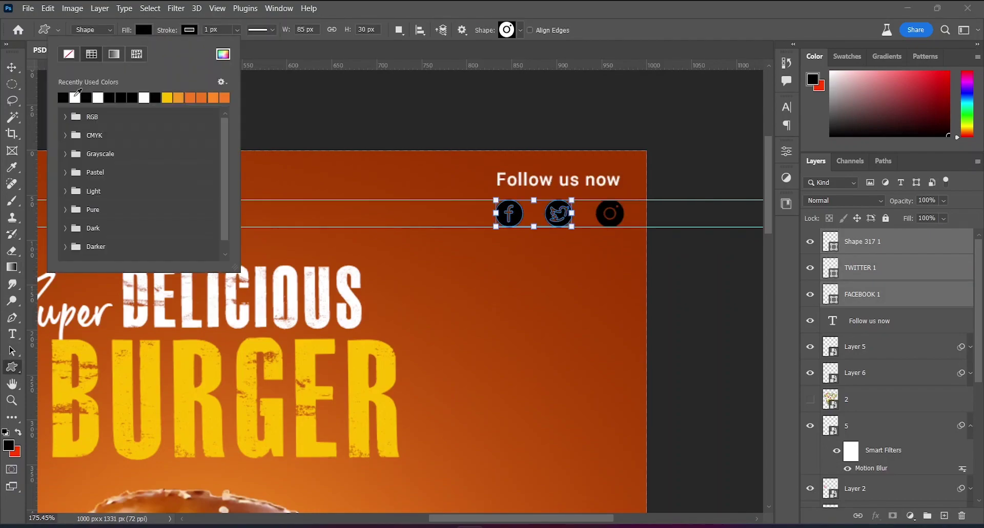
left_click(100, 94)
left_click(633, 46)
key("Return")
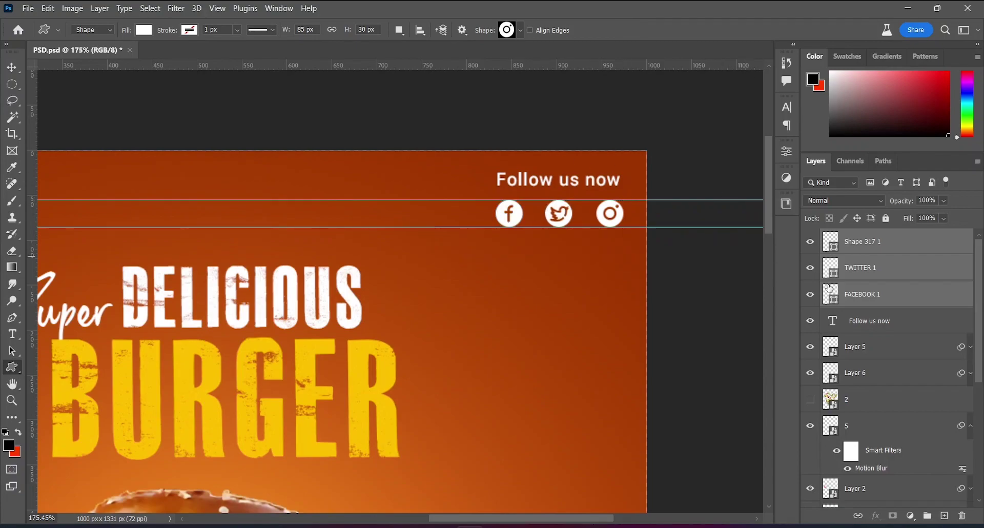
- Scale the icon row and 'Follow us now' text slightly smaller together
scroll(675, 257, "down", 3)
scroll(472, 195, "up", 4)
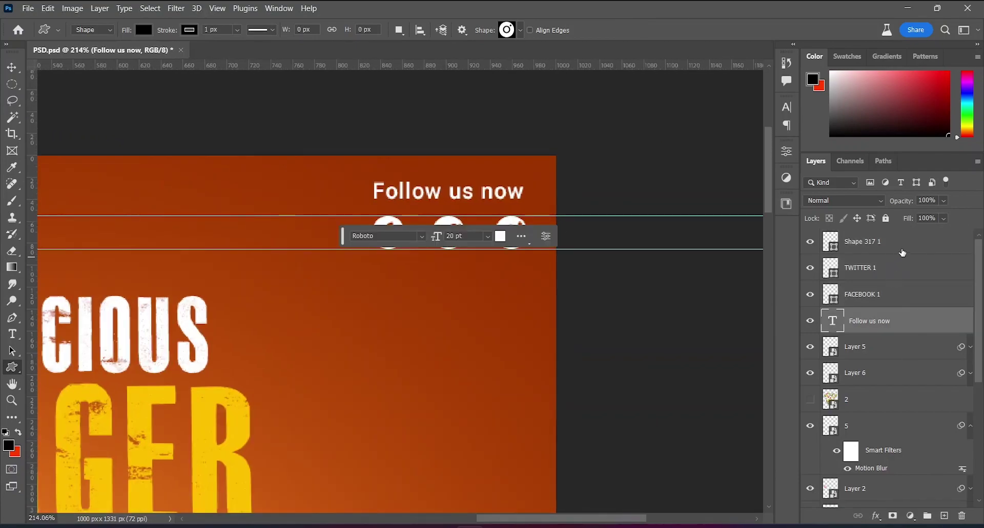
left_click(472, 195, "ctrl+shift")
key("ctrl+t")
key("Return")
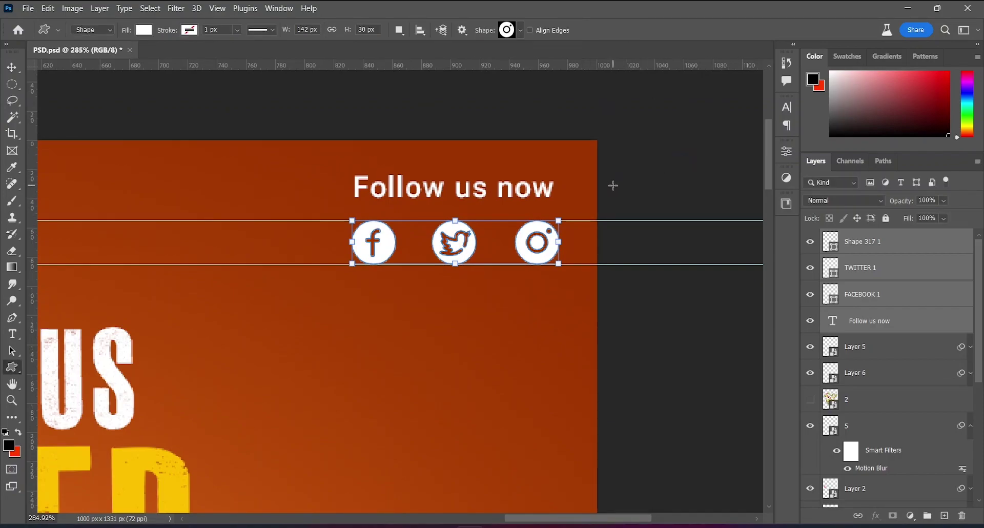
key("ctrl+t")
left_click_drag(351, 220, 357, 222)
left_click(625, 29)
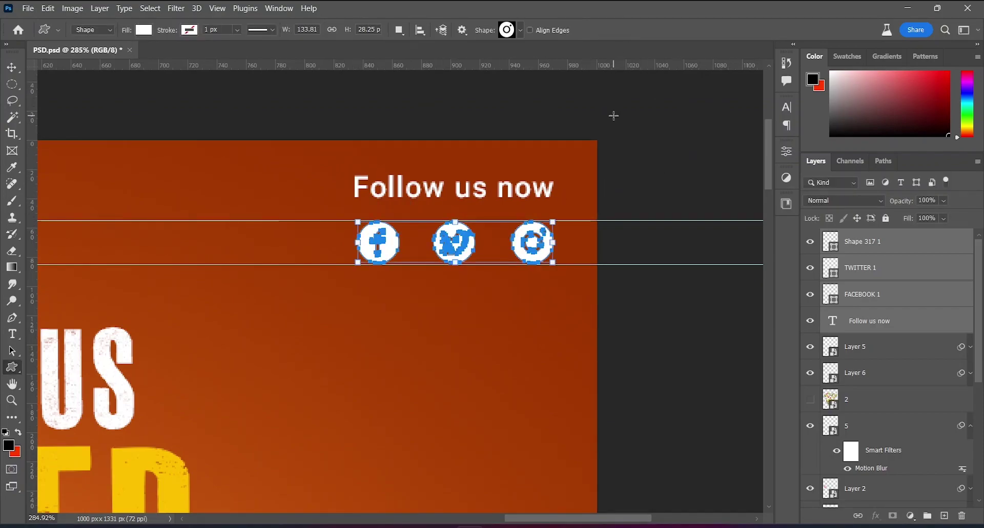
- Draw a 60 px circle near the poster's top left
scroll(559, 168, "down", 5)
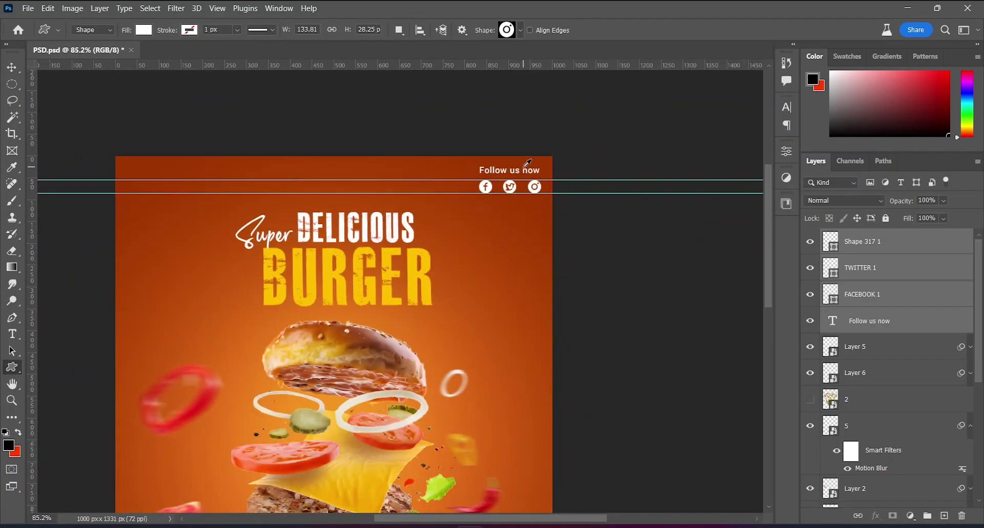
scroll(248, 133, "up", 5)
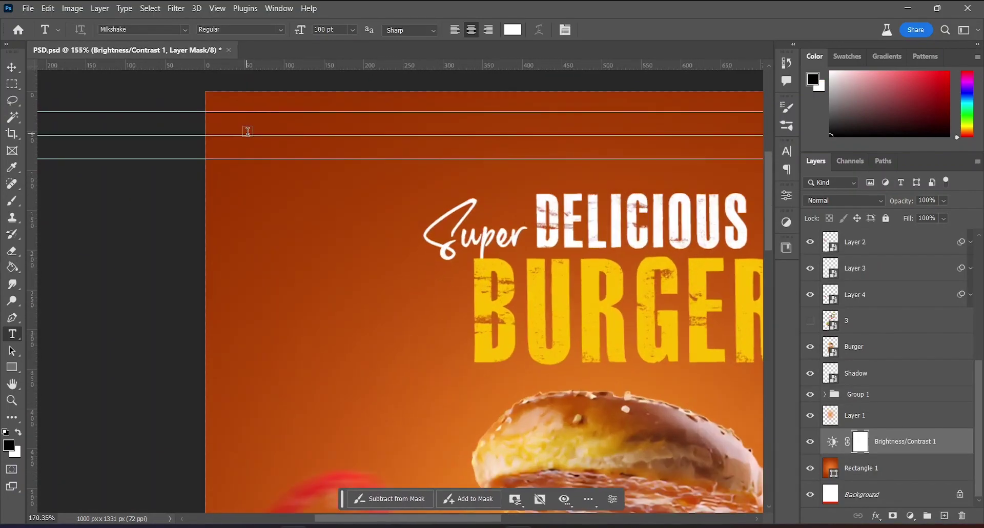
scroll(339, 166, "up", 2)
left_click_drag(339, 165, 353, 165)
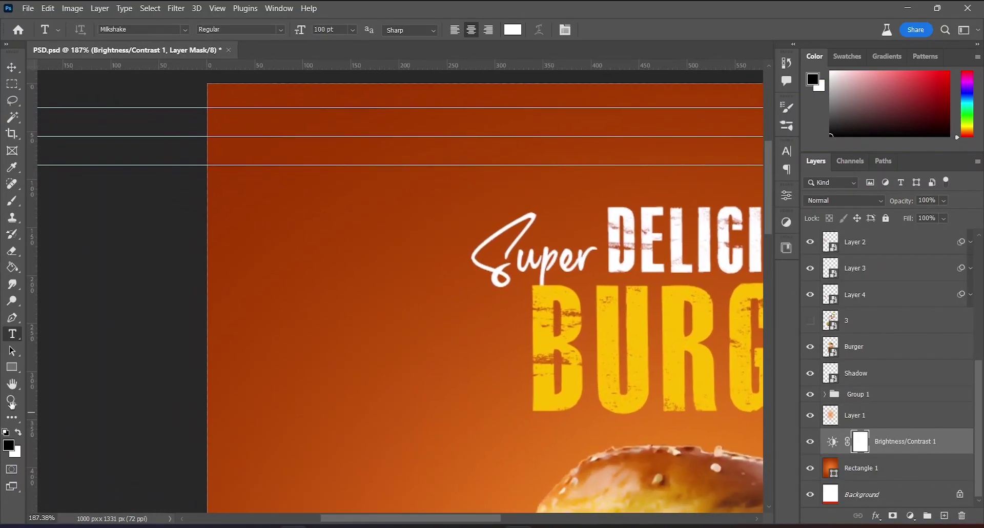
left_click(13, 367)
left_click(42, 368)
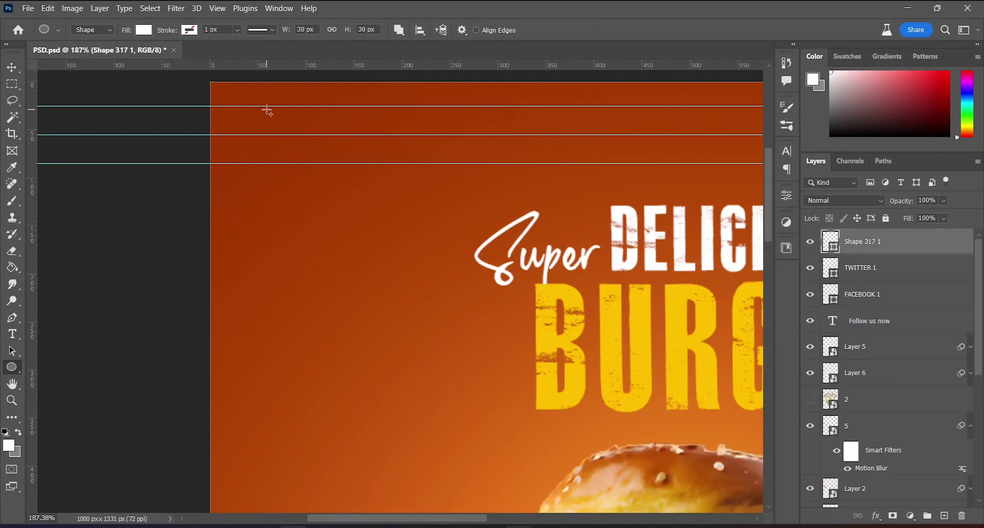
left_click_drag(267, 106, 330, 164)
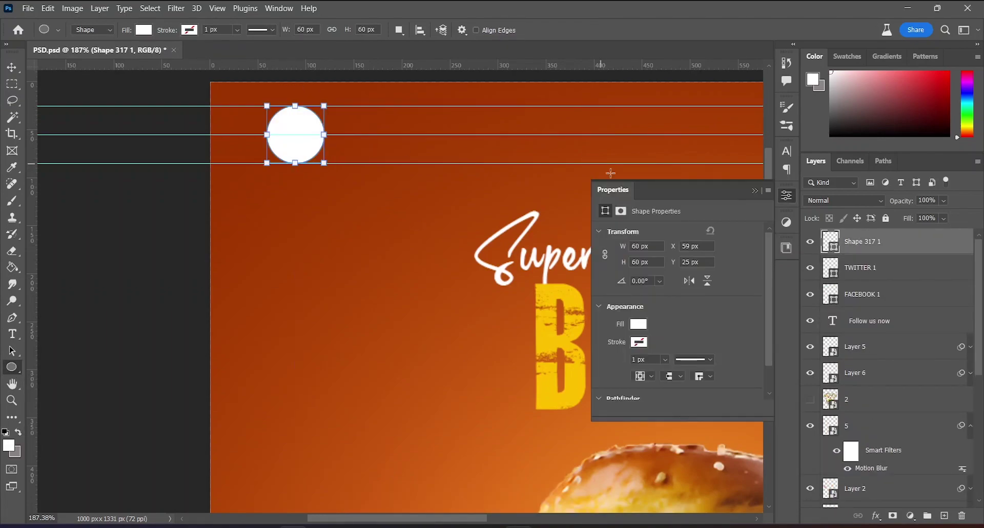
left_click(753, 189)
- Make the circle a ring: no fill, solid outline, adjusted stroke width and alignment
left_click(189, 29)
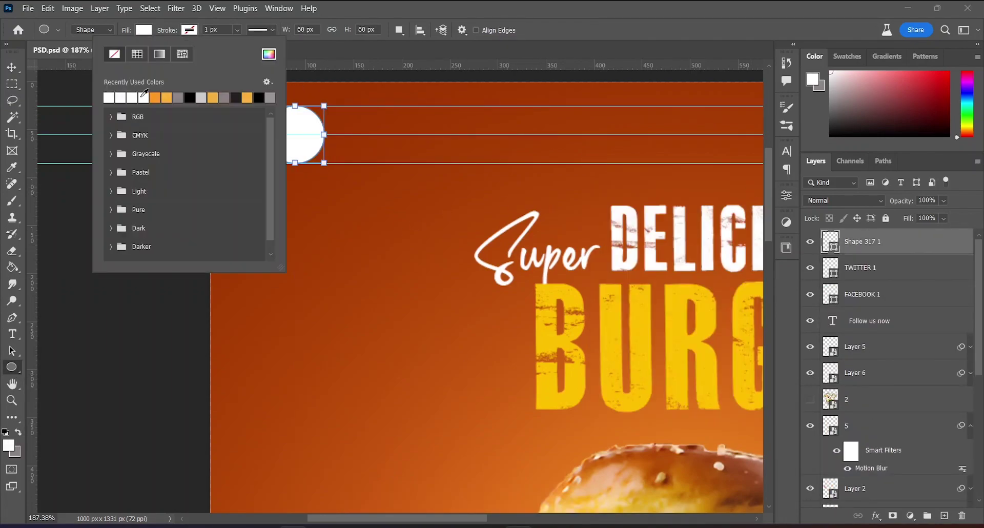
left_click(137, 54)
left_click(144, 30)
left_click(68, 54)
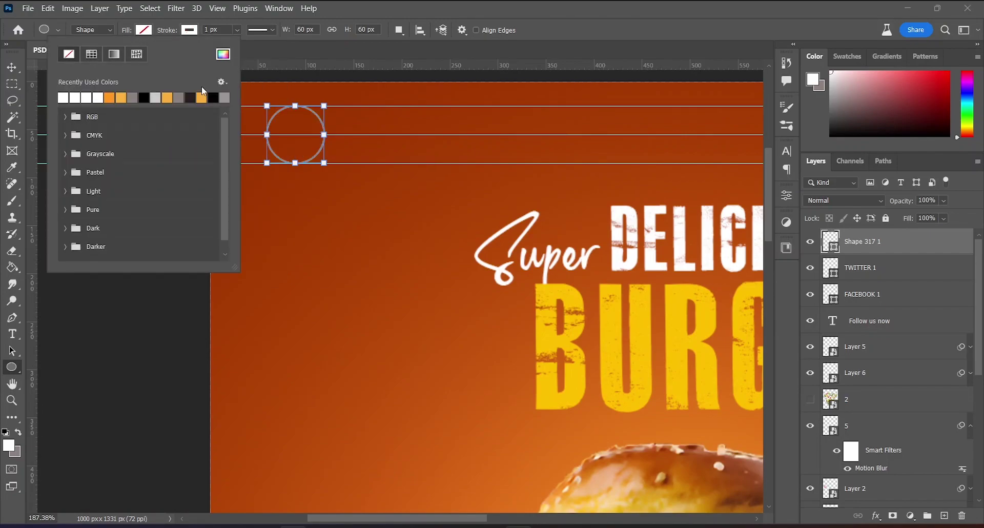
left_click(206, 30)
type("4")
left_click(259, 30)
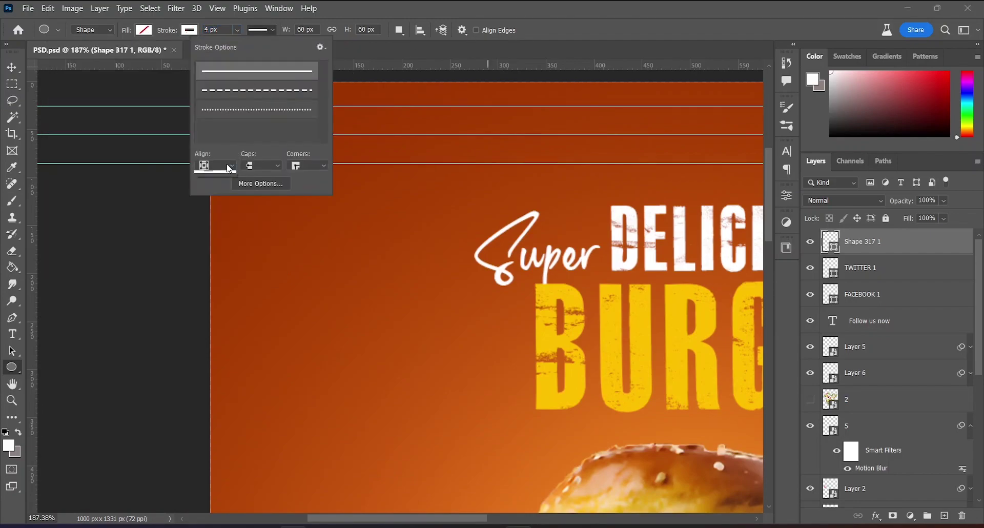
left_click(229, 165)
left_click(204, 177)
left_click(586, 18)
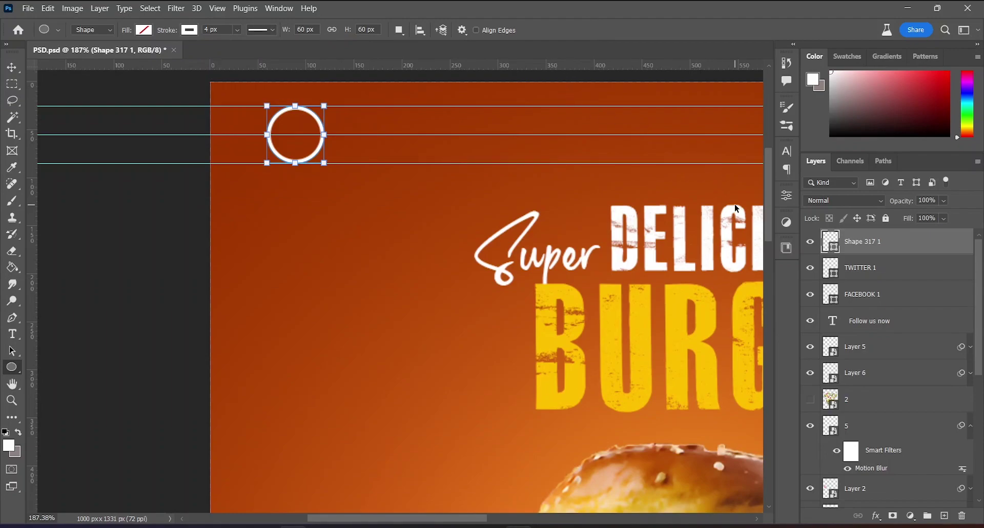
- Duplicate the ring and shrink the copy into a small white-filled inner circle
key("ctrl+j")
key("ctrl+t")
left_click_drag(324, 163, 300, 156)
left_click(624, 29)
left_click(144, 30)
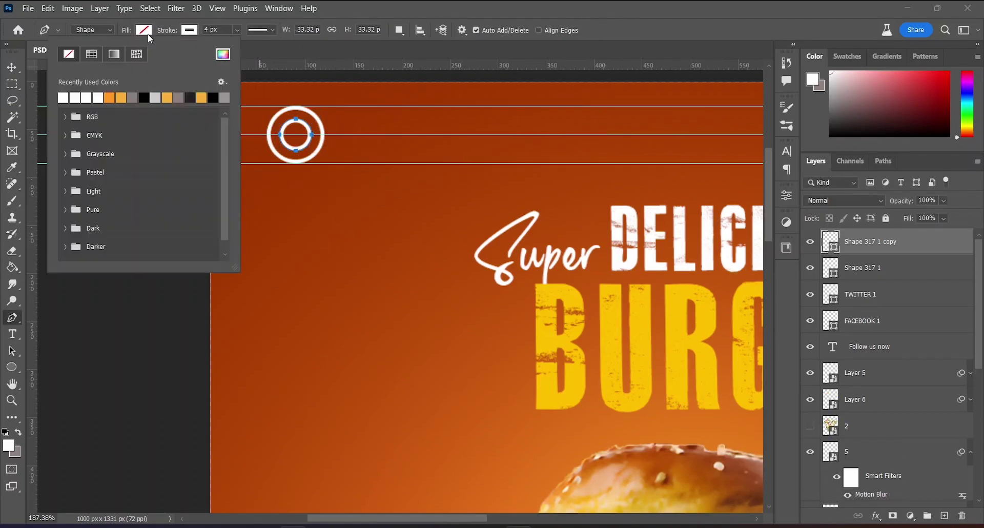
left_click(64, 96)
- Add 'LOGO' text in the MASTERPLAN font at 33 pt beside the ring
key("Escape")
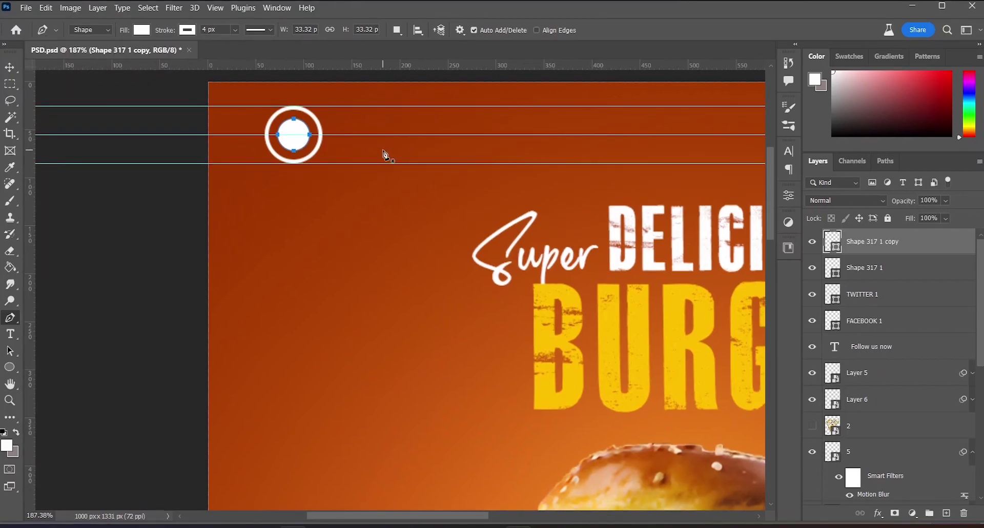
key("t")
left_click(336, 114)
left_click(138, 30)
type("master")
key("Return")
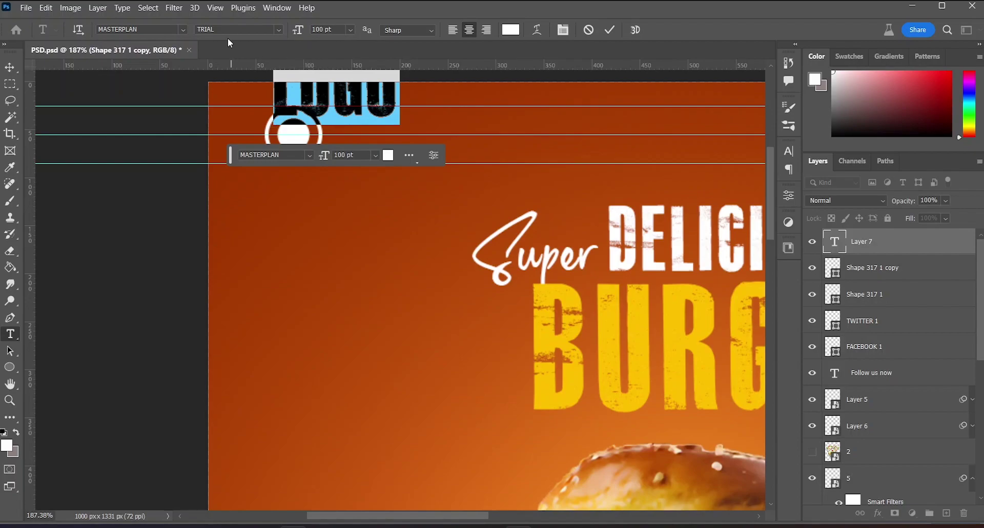
scroll(329, 30, "down", 20)
scroll(358, 36, "down", 20)
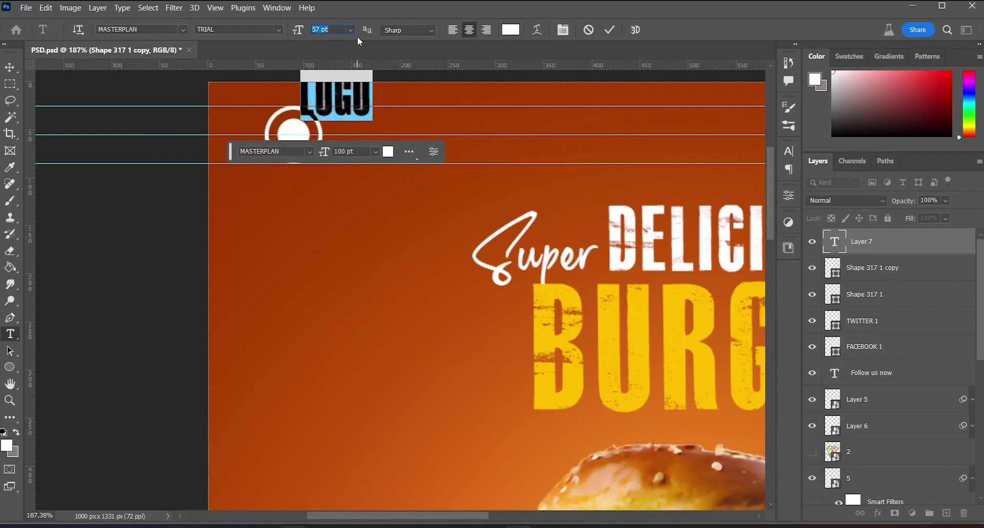
scroll(355, 35, "down", 20)
scroll(355, 36, "down", 7)
left_click(610, 30)
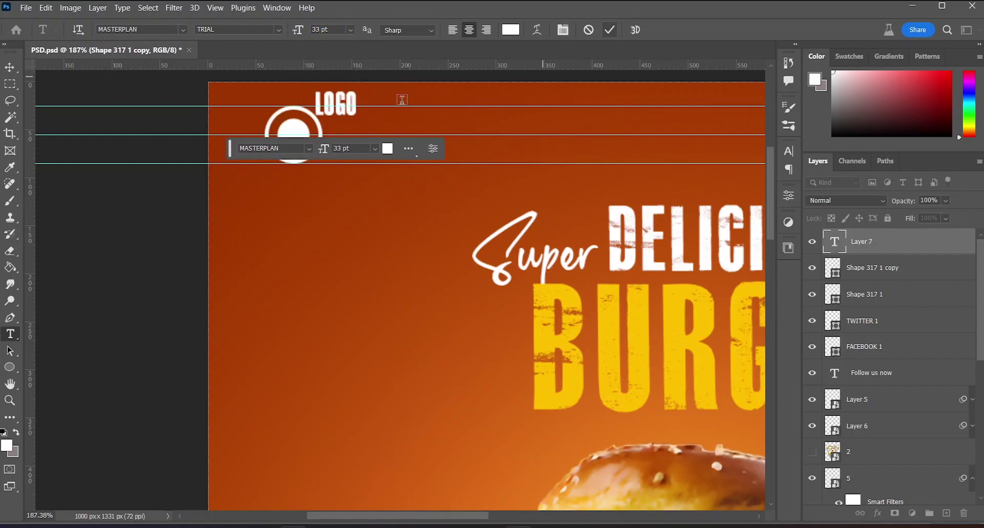
- Position LOGO beside the ring, then duplicate it below and retype it as 'HERE'
scroll(345, 102, "up", 2)
left_click_drag(345, 102, 362, 118)
key("v")
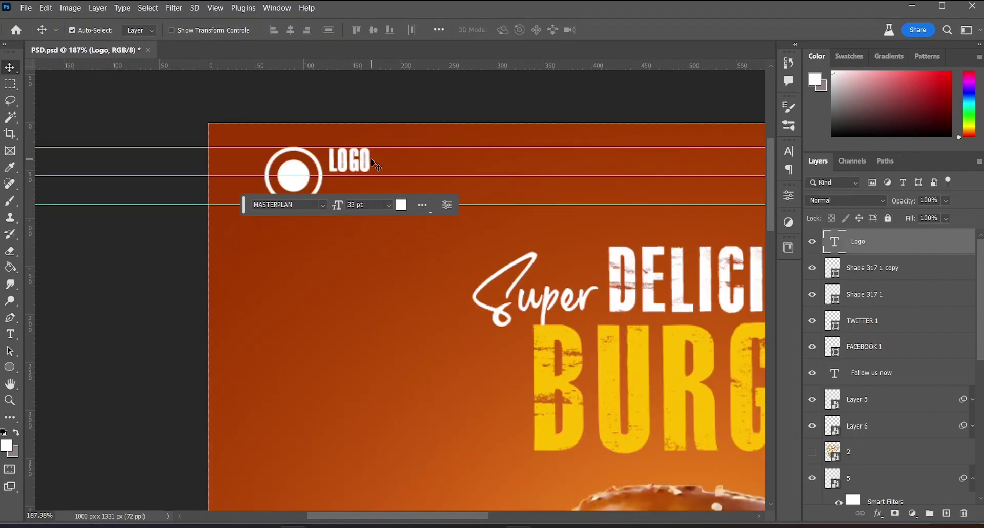
key("ctrl+j")
left_click_drag(374, 164, 374, 191)
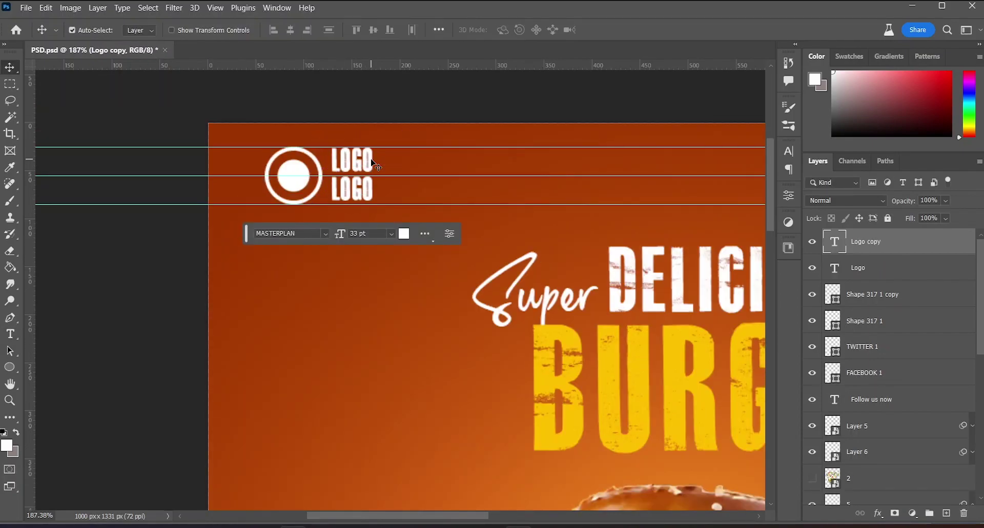
key("t")
double_click(342, 192)
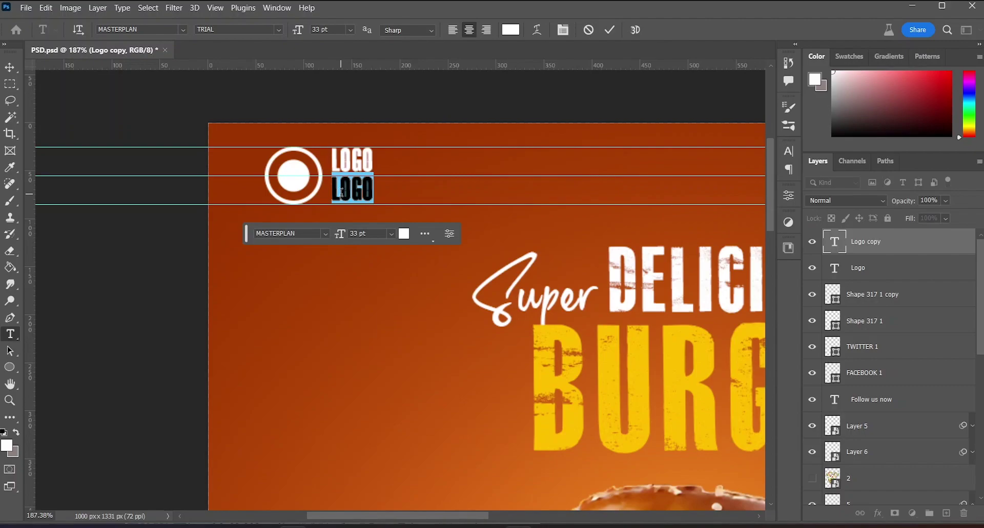
type("HERE")
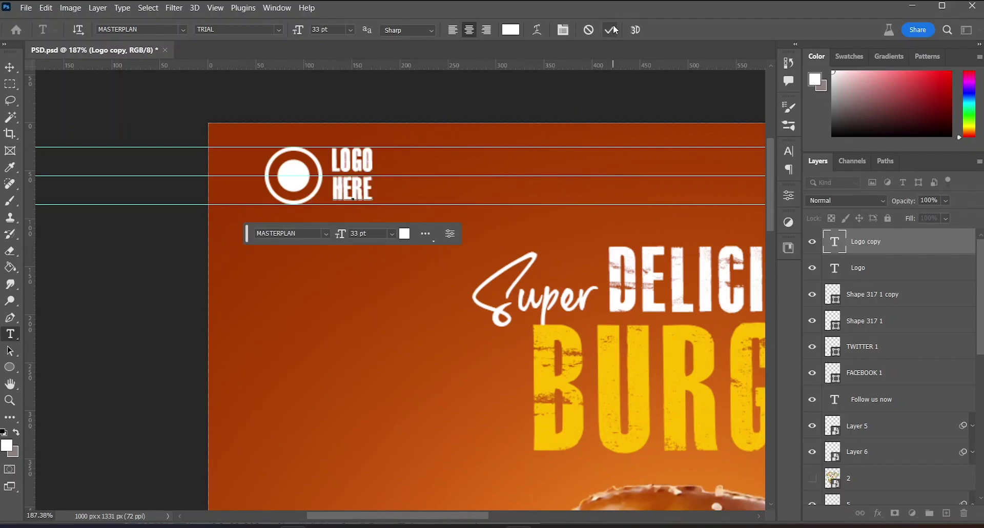
left_click(613, 29)
- Fit the whole poster in view and hide the guides
key("ctrl+0")
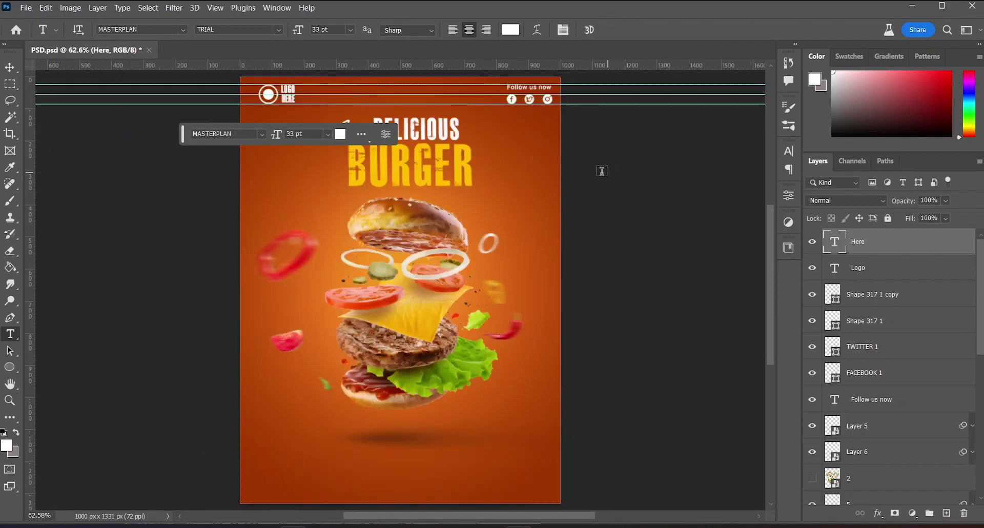
key("ctrl+semicolon")
key("alt+Tab")
- Place the pngegg sunburst image and move its layer behind the burger
mouse_move(867, 131)
left_mouse_down()
mouse_move(523, 516)
mouse_move(550, 393)
left_mouse_up()
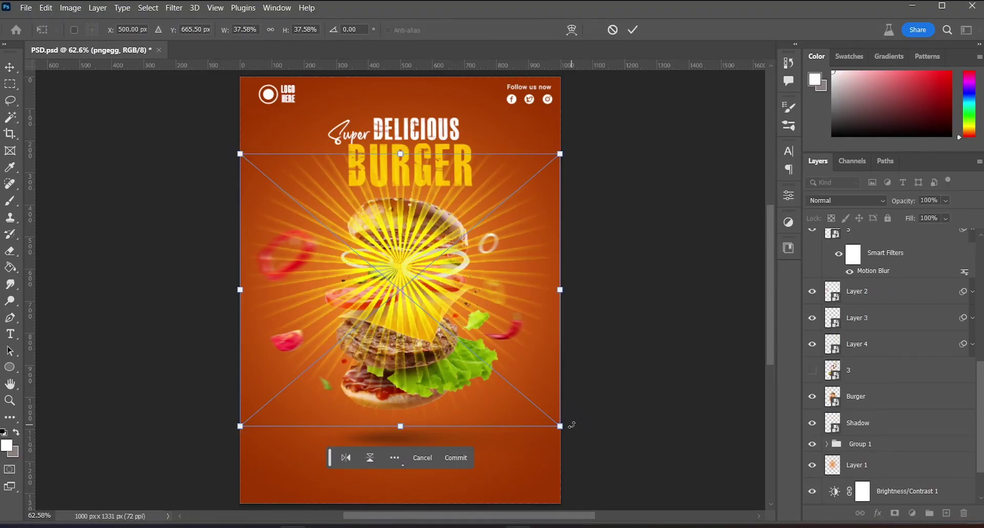
left_click(633, 30)
scroll(870, 377, "up", 3)
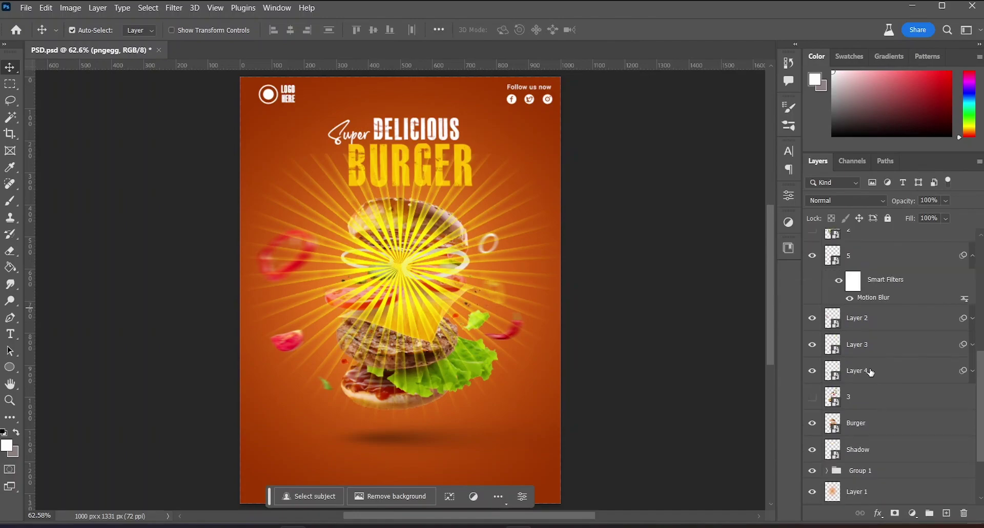
scroll(876, 358, "up", 2)
scroll(882, 310, "up", 2)
mouse_move(882, 243)
left_mouse_down()
mouse_move(882, 454)
mouse_move(883, 426)
left_mouse_up()
scroll(487, 303, "down", 2)
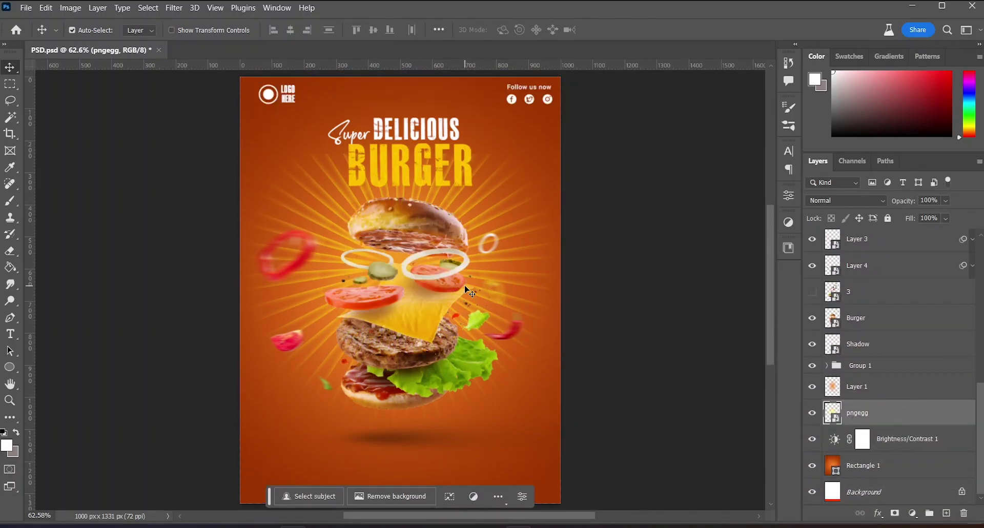
scroll(482, 287, "down", 1)
scroll(476, 267, "down", 1)
- Stretch the sunburst taller and down so it covers most of the poster
key("ctrl+t")
left_click_drag(469, 242, 473, 292)
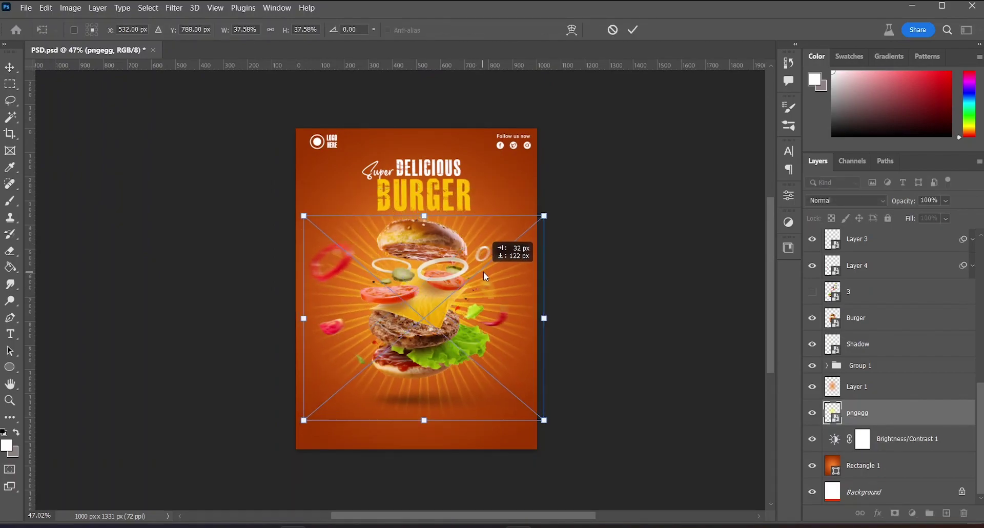
mouse_move(420, 236)
left_mouse_down()
mouse_move(424, 198)
mouse_move(424, 211)
left_mouse_up()
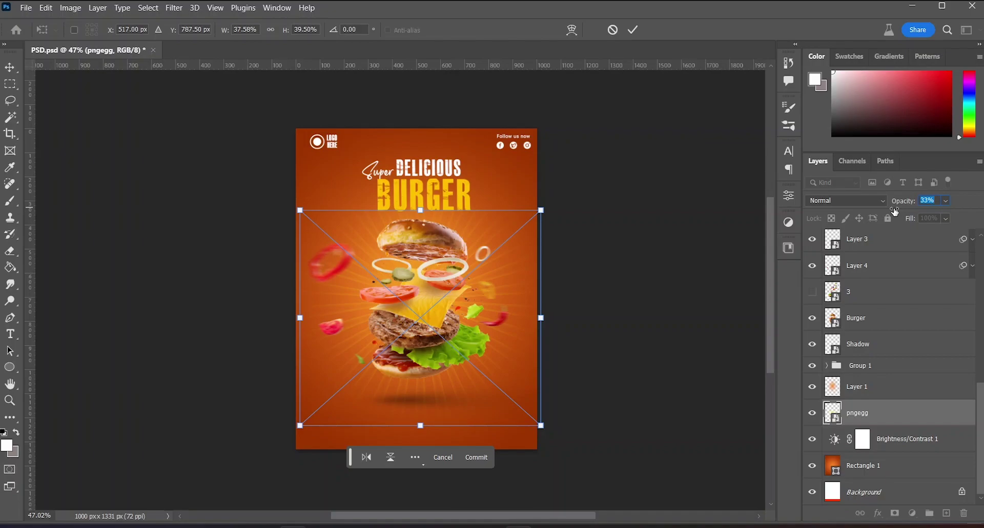
left_click(631, 32)
scroll(612, 154, "up", 1)
key("ctrl+t")
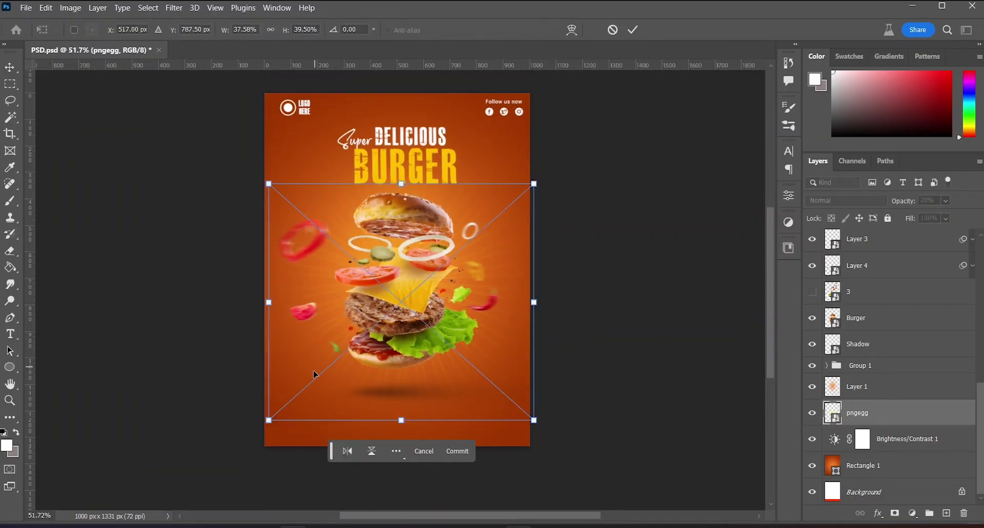
left_click_drag(401, 420, 401, 445)
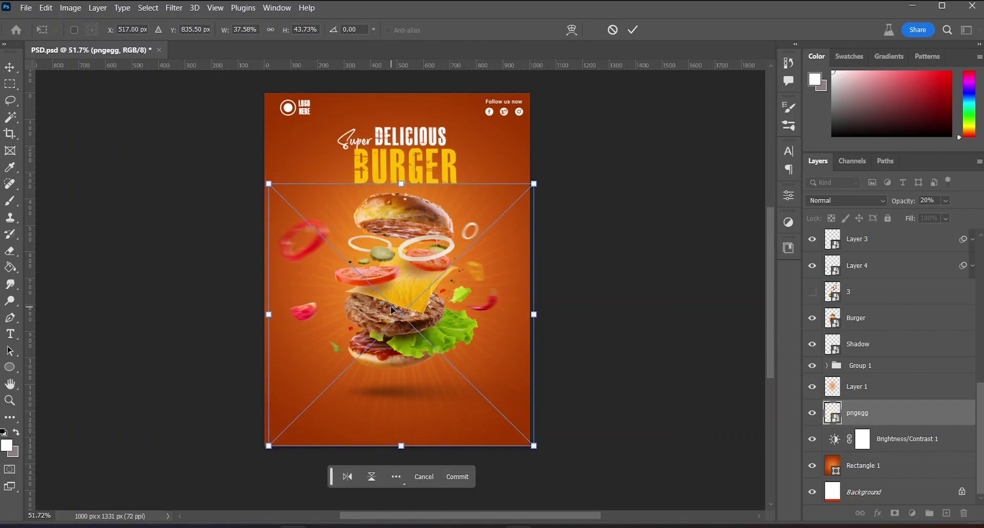
key("Return")
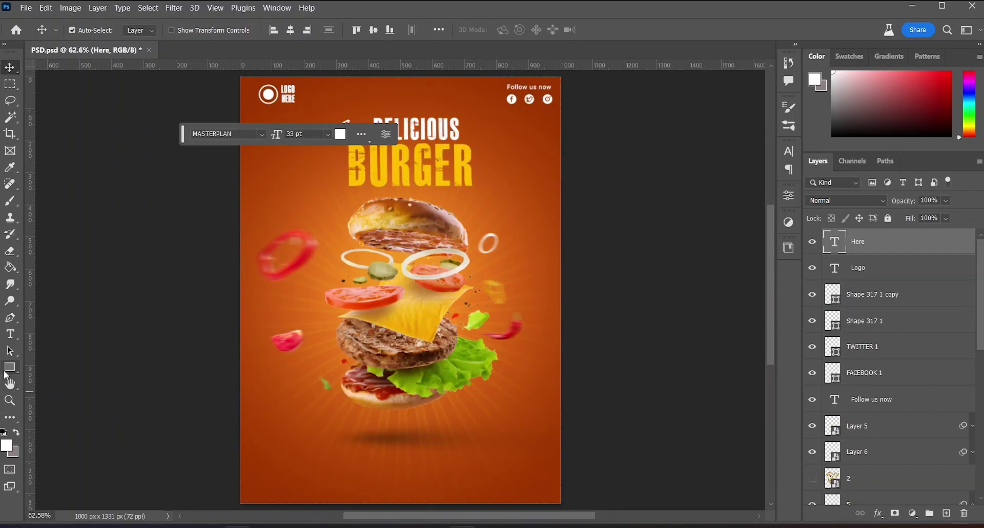
- Draw a yellow, outline-free pill-shaped bar below the burger
left_click(8, 368)
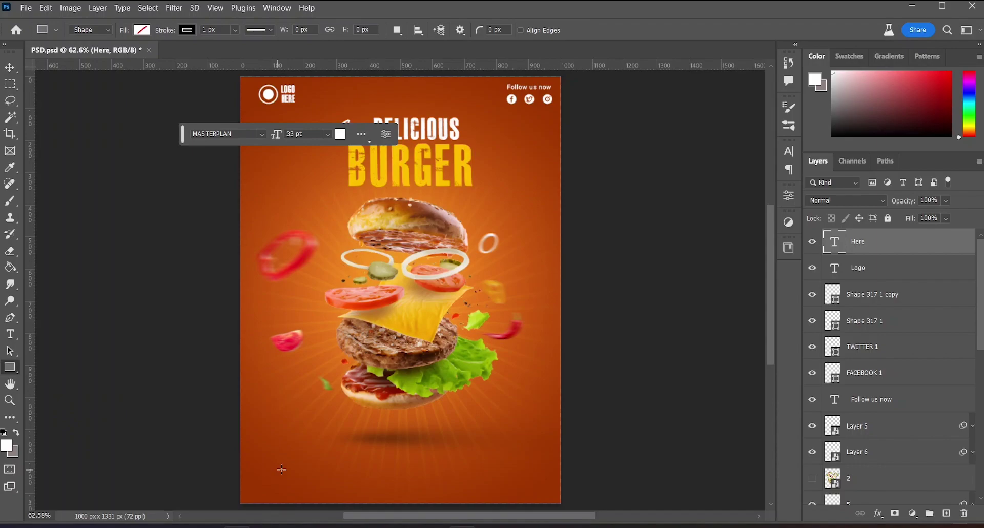
left_click_drag(343, 436, 433, 458)
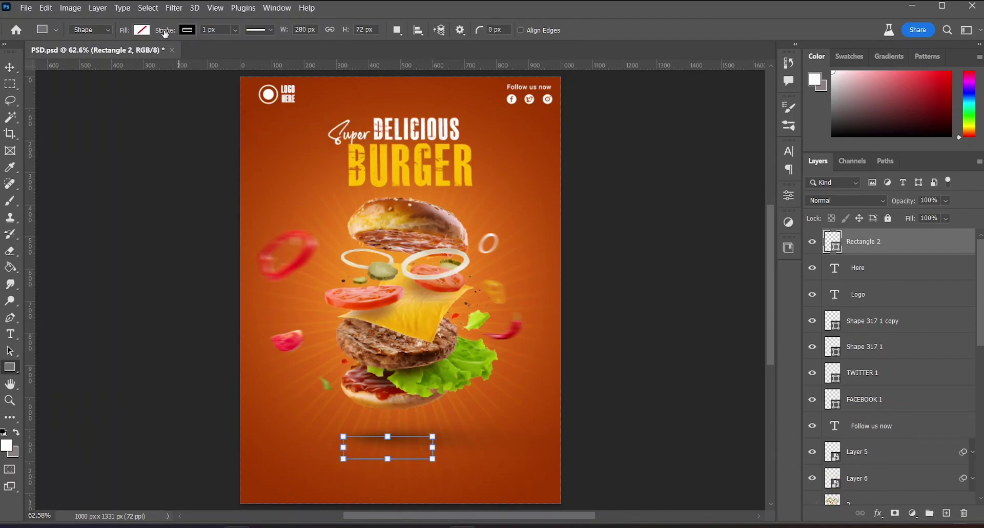
left_click(188, 29)
left_click(111, 54)
left_click(142, 30)
left_click(60, 98)
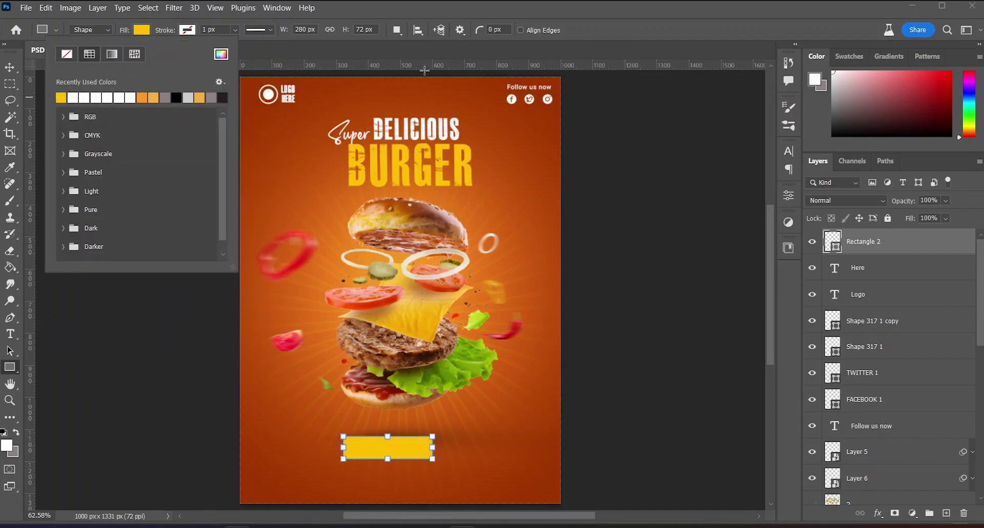
left_click(616, 29)
key("v")
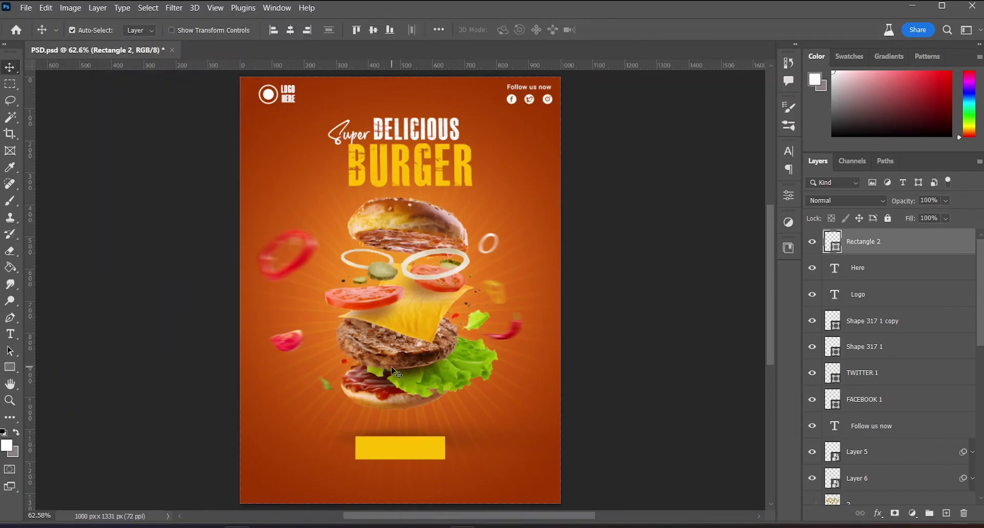
key("u")
scroll(406, 450, "up", 5)
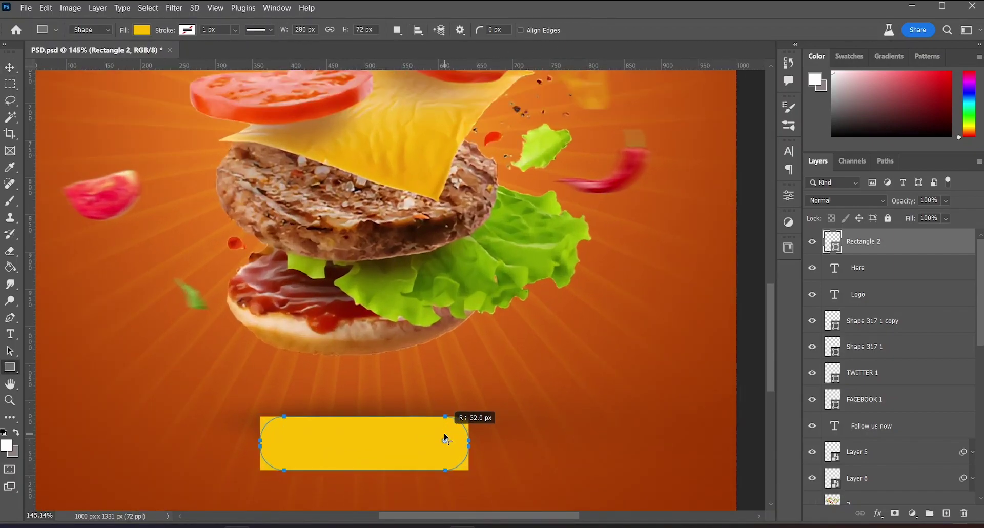
left_click_drag(457, 428, 441, 439)
scroll(438, 440, "down", 5)
- Type 'ORDER NOW' text inside the yellow pill
key("t")
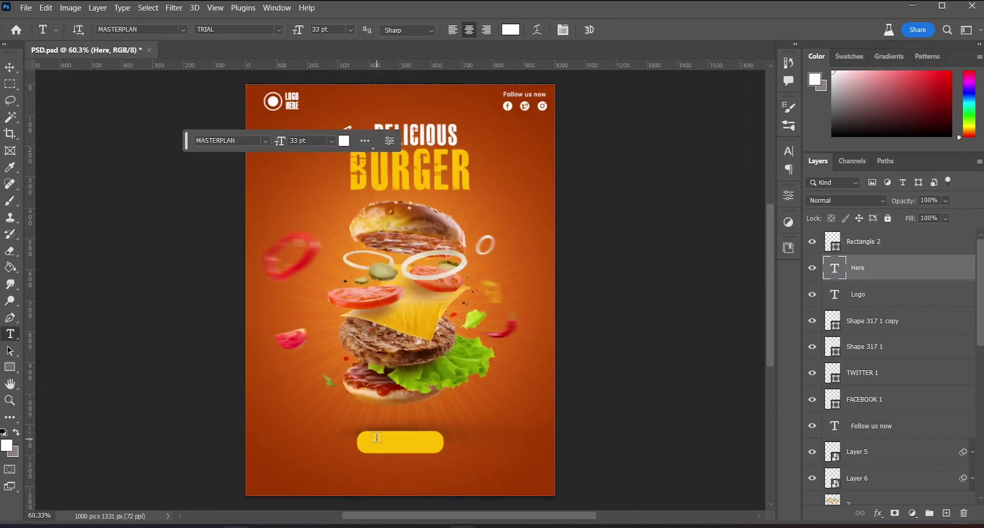
left_click(378, 439)
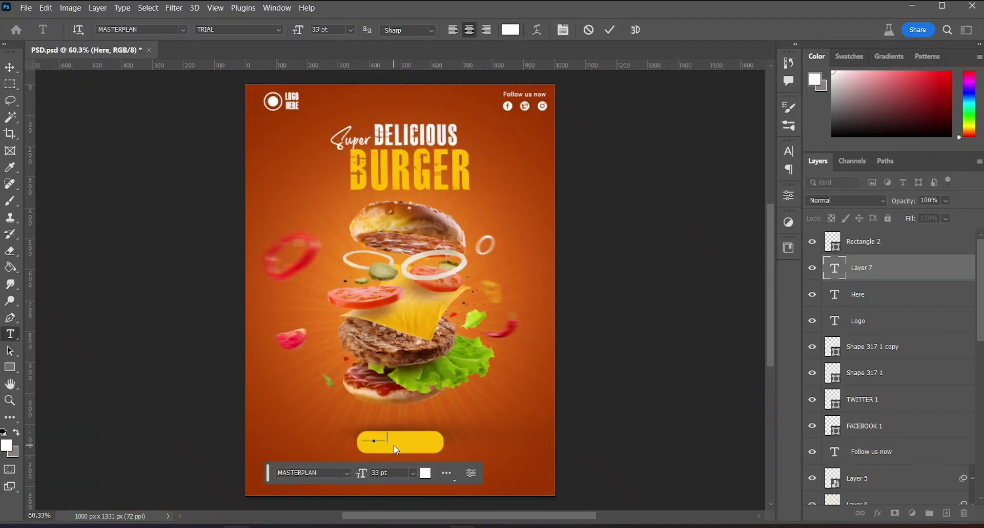
left_click(511, 30)
left_click(729, 105)
type("ORDER NOW")
scroll(355, 482, "up", 5)
scroll(416, 401, "down", 2)
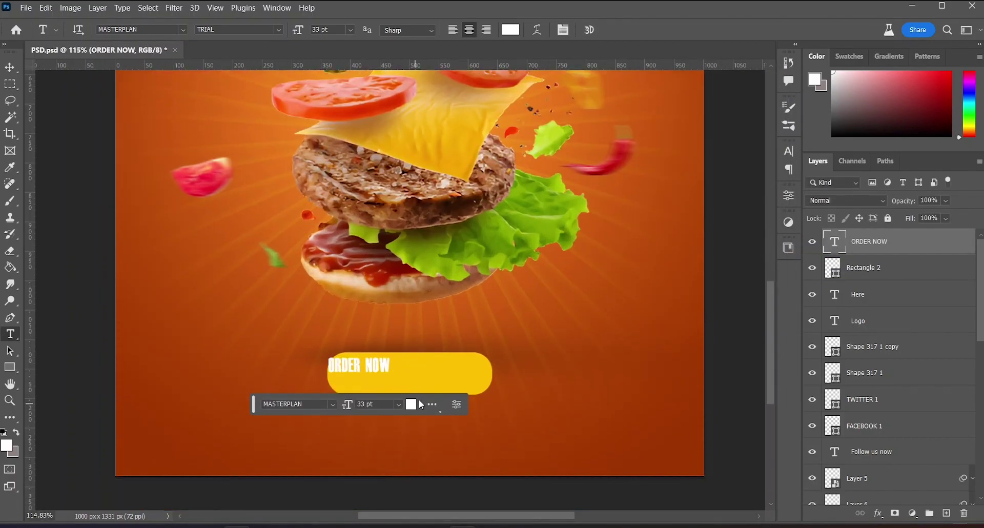
- Centre ORDER NOW in the pill and widen it across the button
key("v")
left_click(291, 30)
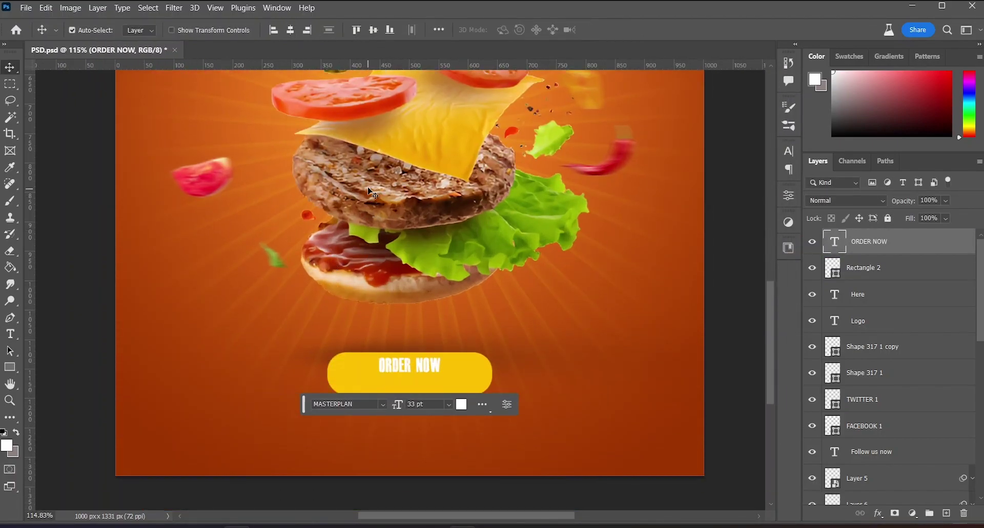
left_click(833, 268, "ctrl")
left_click(374, 30)
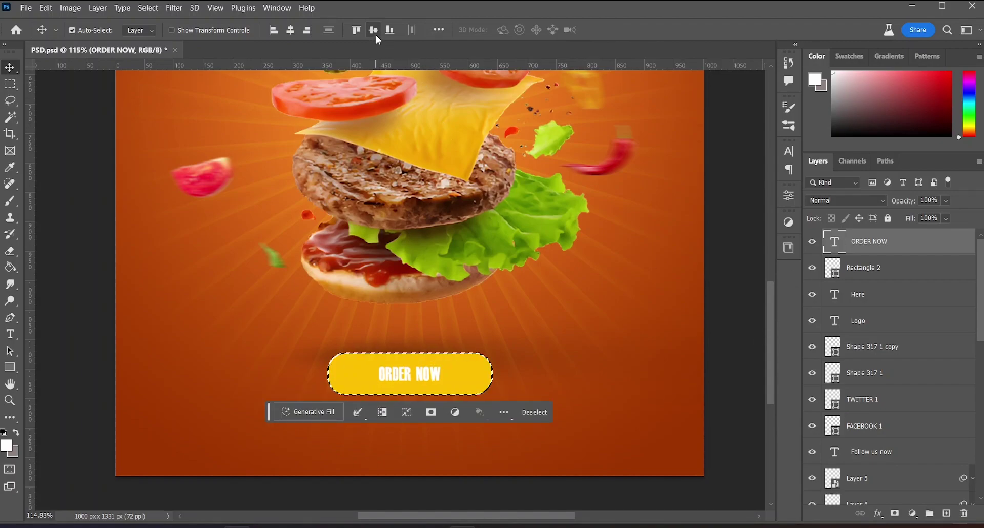
key("ctrl+d")
key("ctrl+t")
left_click_drag(441, 373, 481, 373)
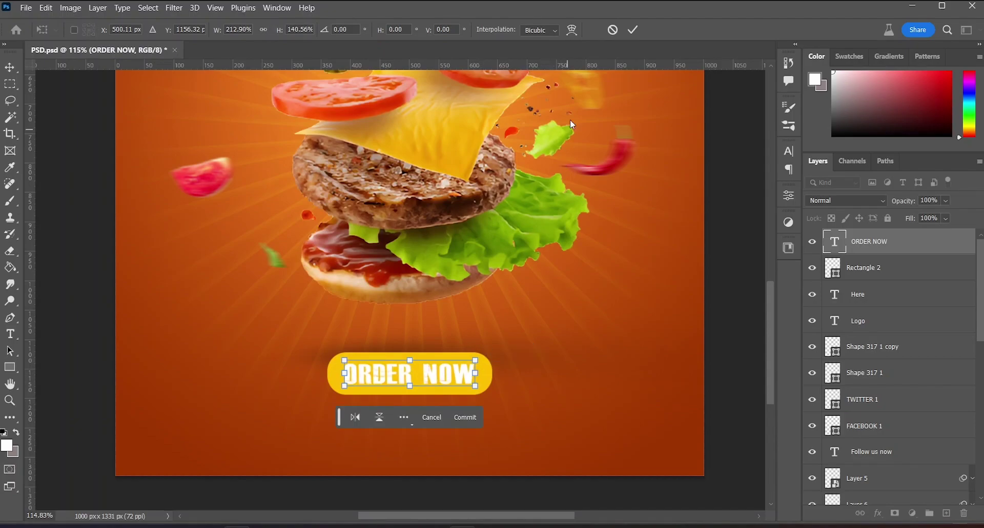
left_click(632, 30)
scroll(542, 262, "down", 2)
scroll(542, 262, "down", 3)
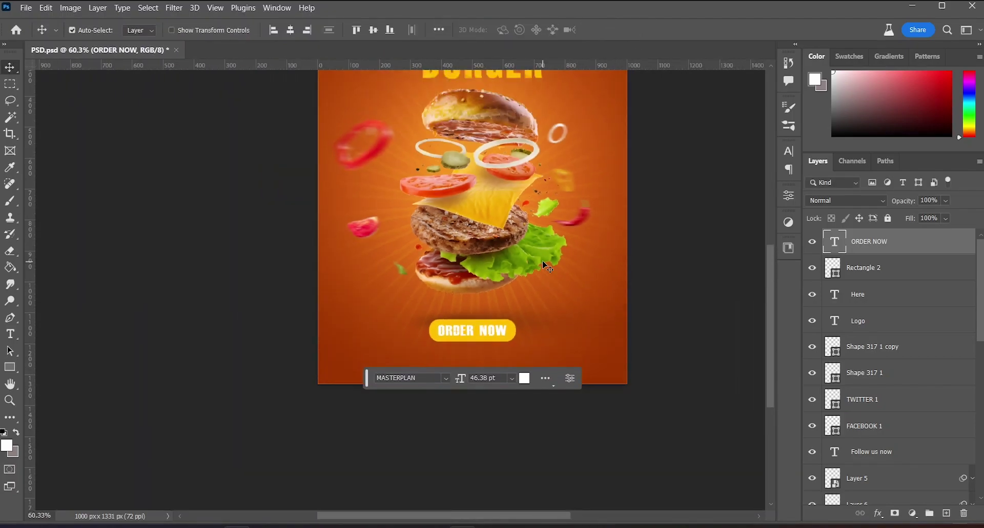
scroll(539, 337, "up", 1)
scroll(539, 337, "down", 2)
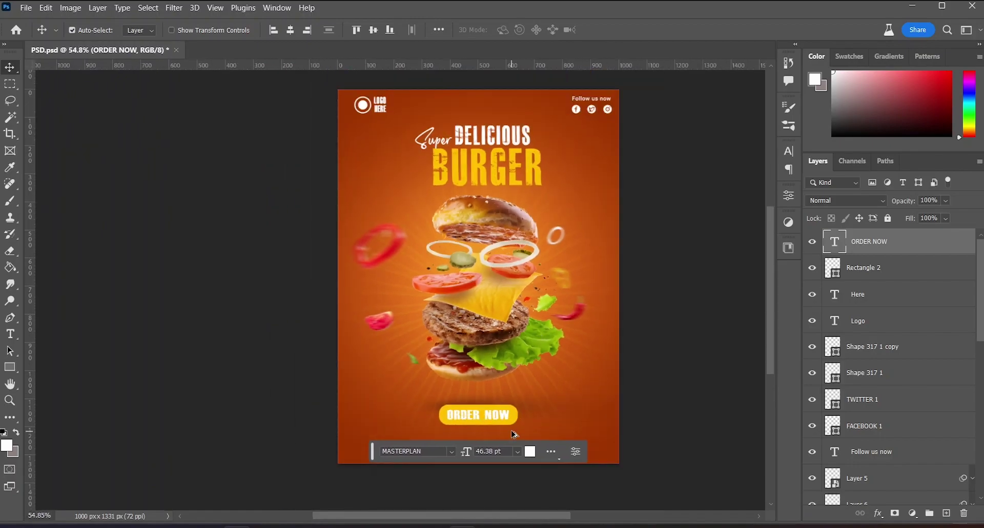
scroll(539, 337, "up", 3)
- Nudge the ORDER NOW button down and start a Roboto text line beneath it
key("shift+Down")
key("shift+Down")
key("shift+Down")
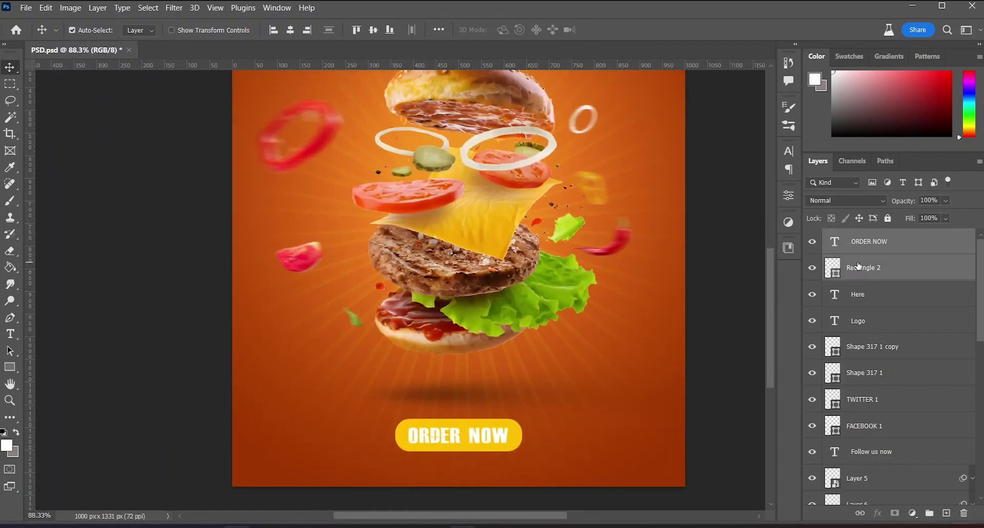
left_click(835, 271, "ctrl")
key("t")
scroll(451, 433, "down", 3)
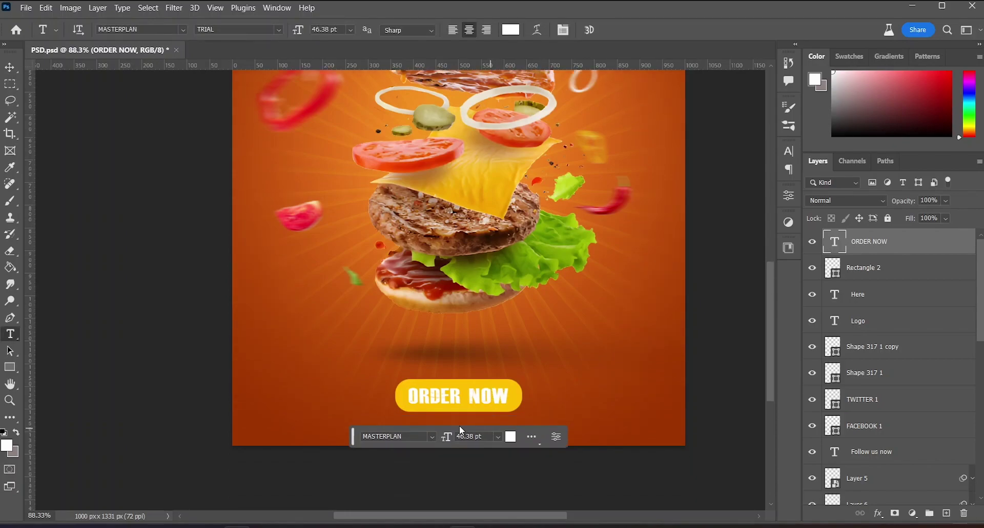
left_click(395, 410)
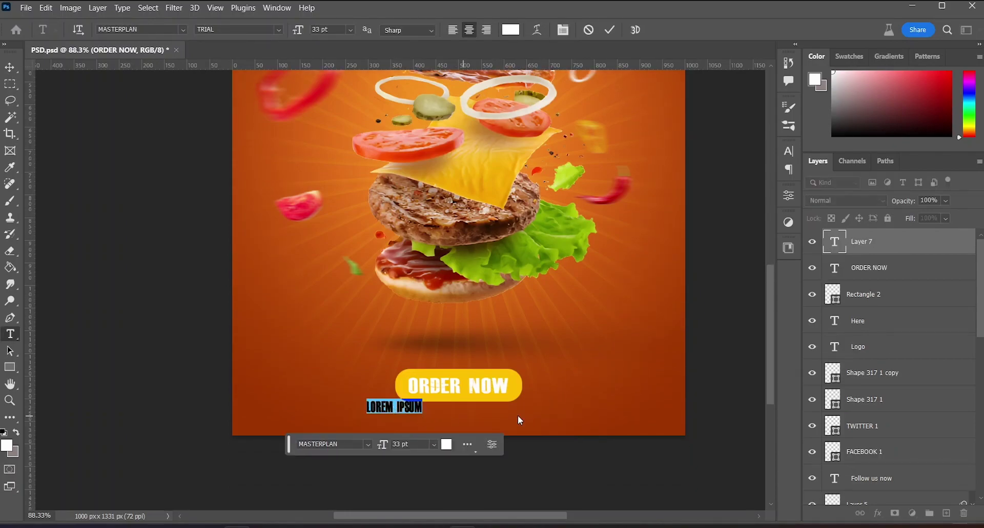
key("ctrl+t")
left_click(676, 169)
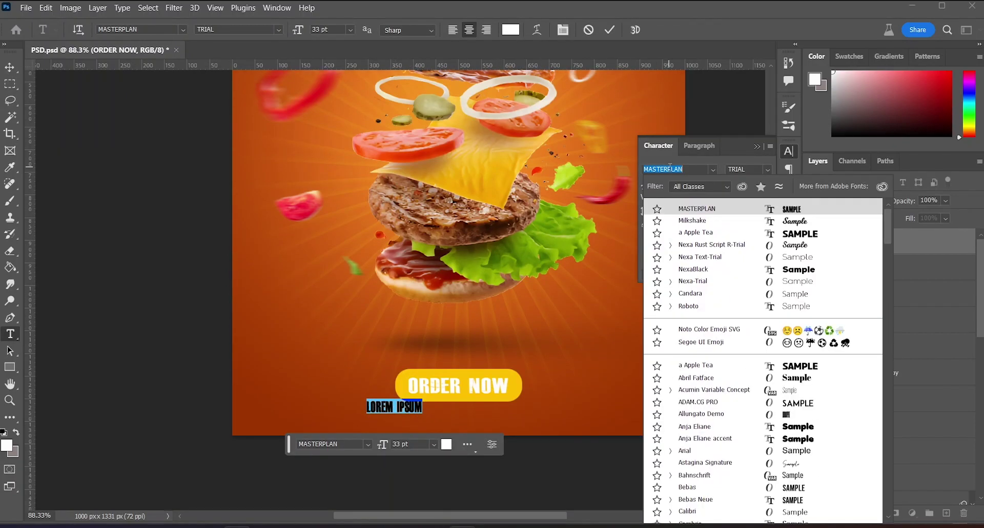
type("Roboto")
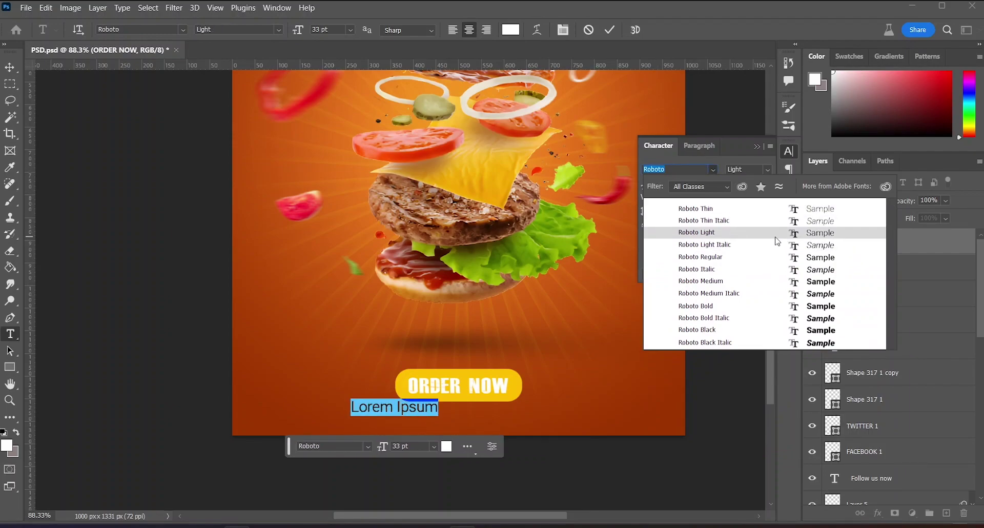
left_click(758, 257)
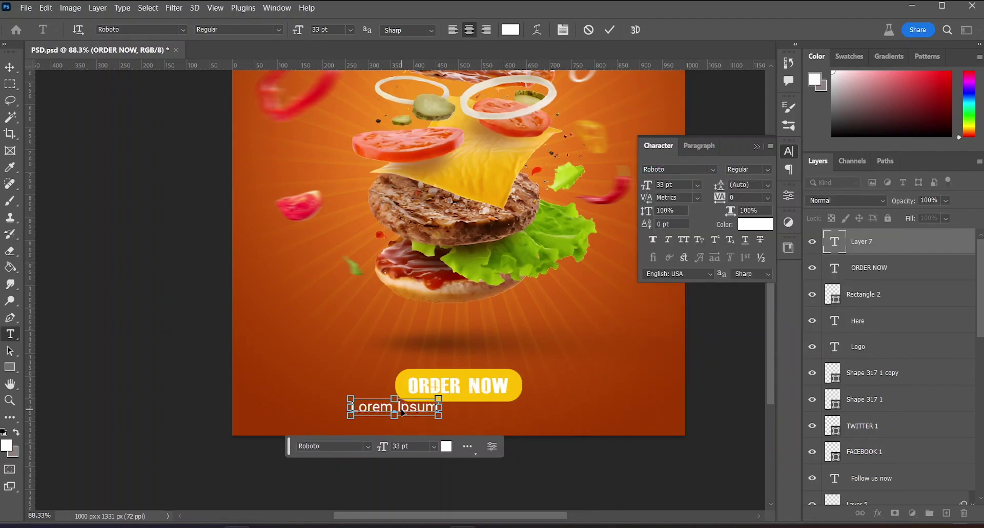
type("Wmpan")
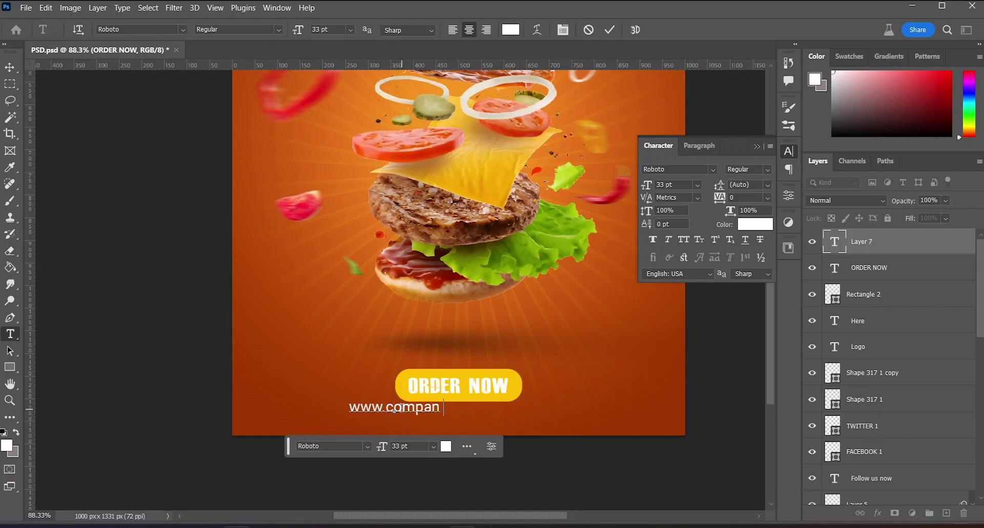
type("y.com")
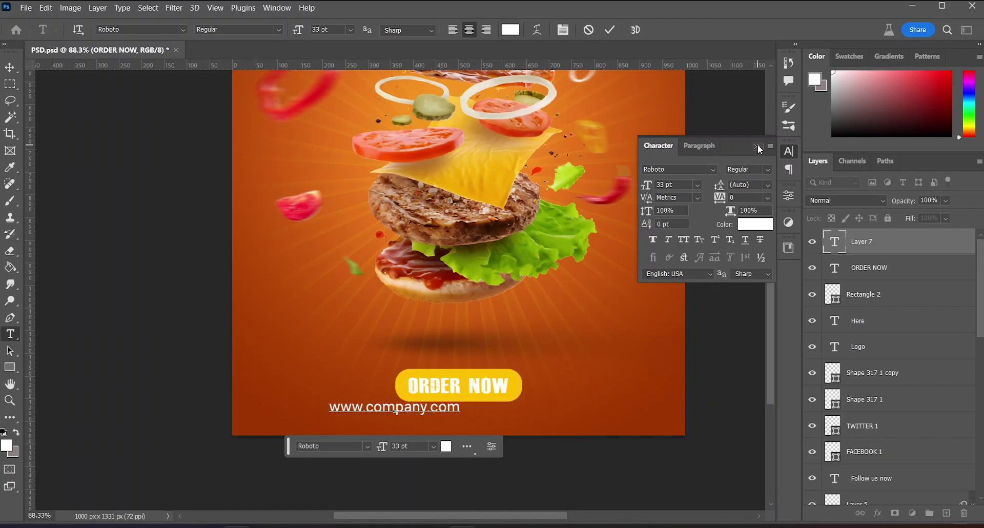
key("ctrl+a")
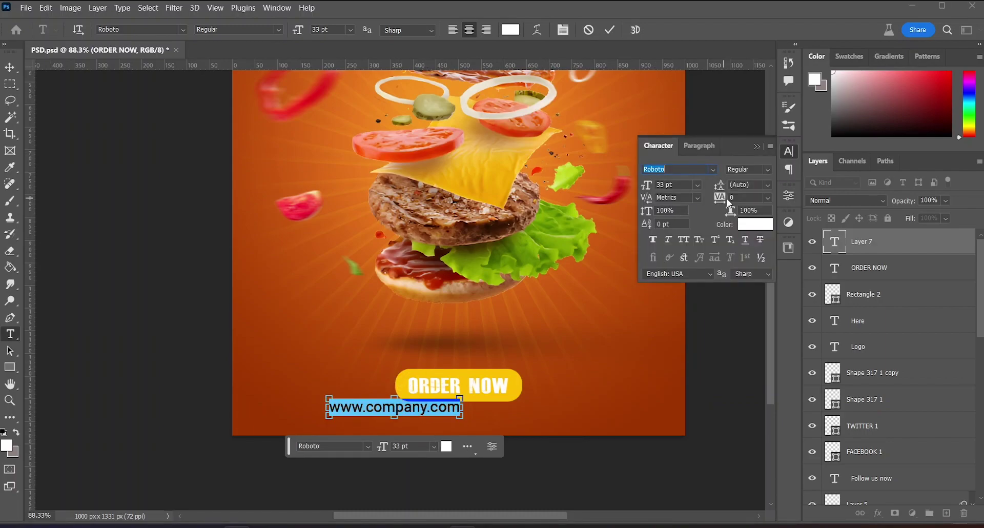
left_click_drag(741, 201, 768, 202)
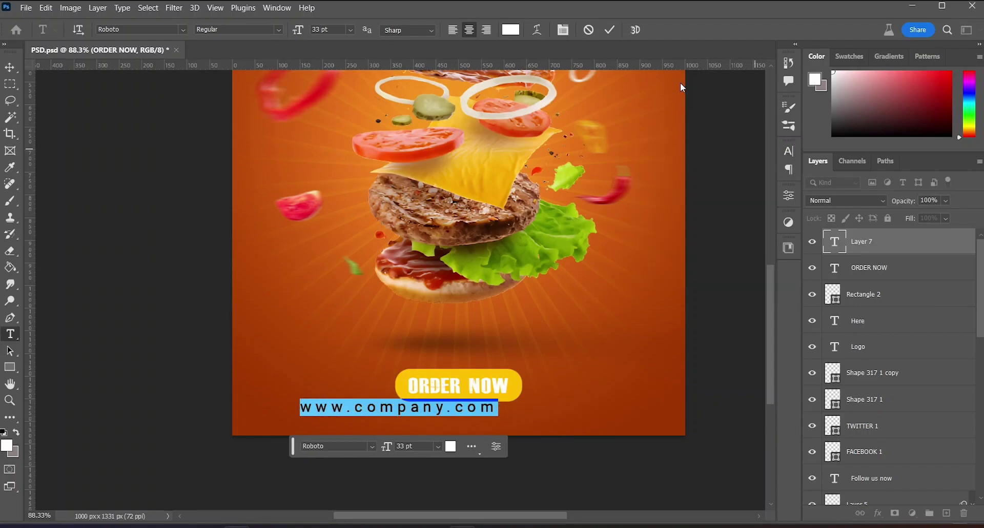
left_click(610, 29)
- Centre the address horizontally on the poster and nudge it into place below the button
key("v")
left_click(290, 30)
key("ctrl+t")
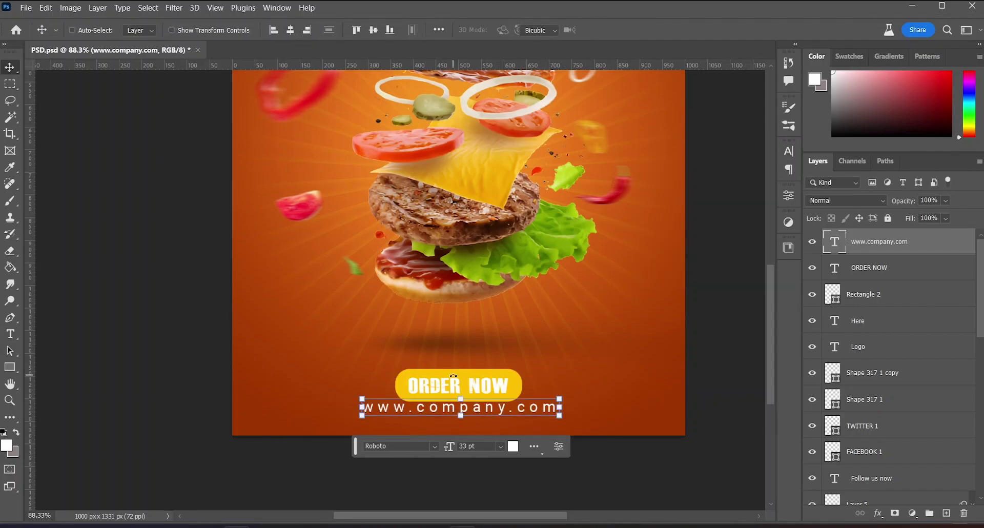
key("shift+Down")
key("shift+Down")
key("shift+Down")
key("Up")
key("Up")
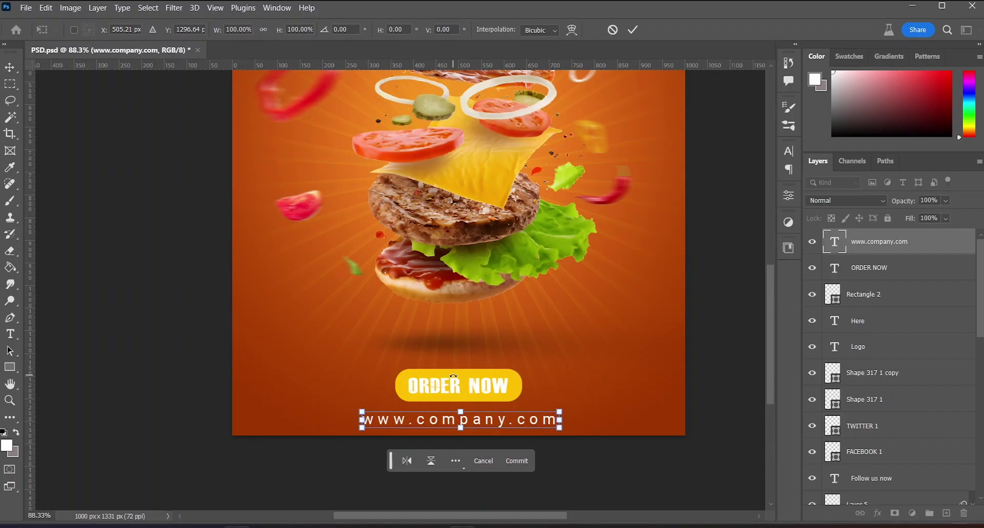
key("Up")
key("Up")
key("Up")
key("Up")
key("Up")
key("Up")
key("Up")
key("Up")
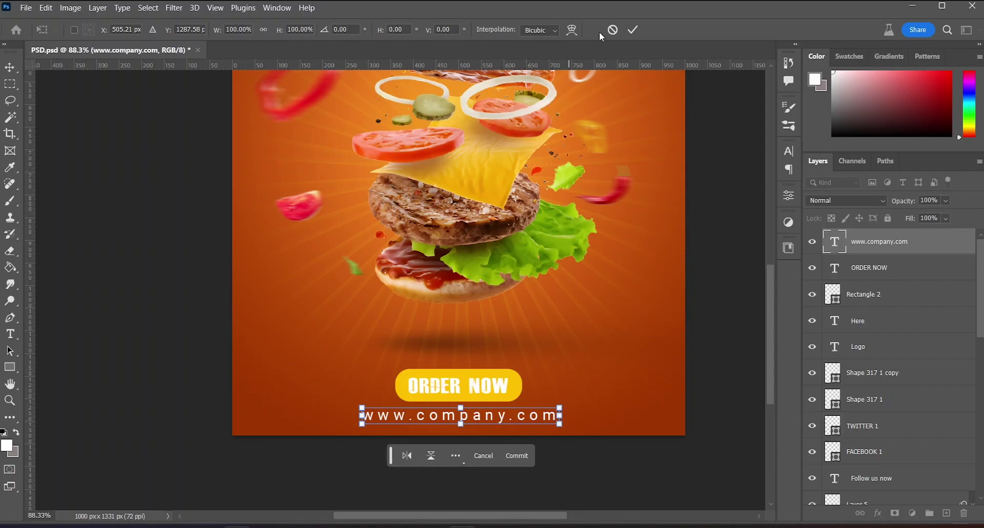
left_click(634, 31)
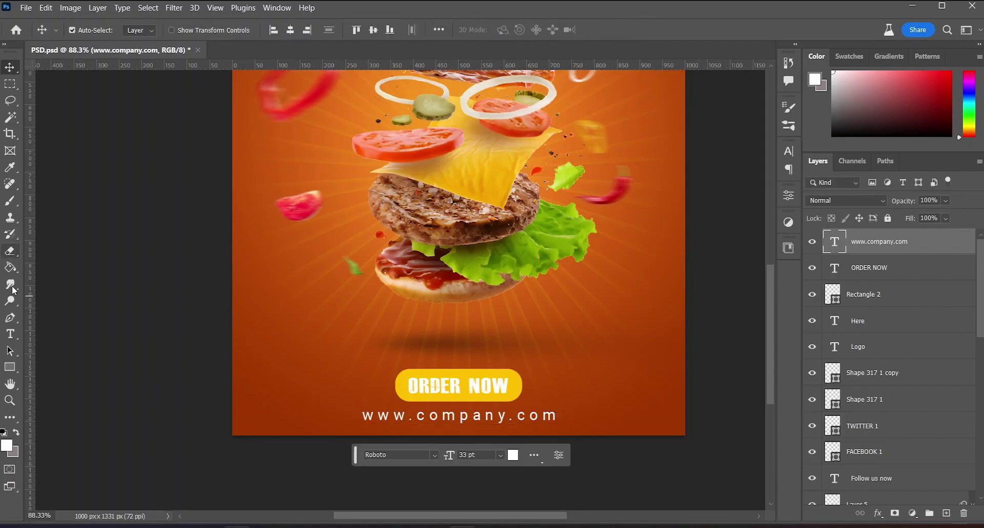
- Set the address text tracking to 100
left_click(9, 333)
triple_click(404, 413)
left_click(788, 151)
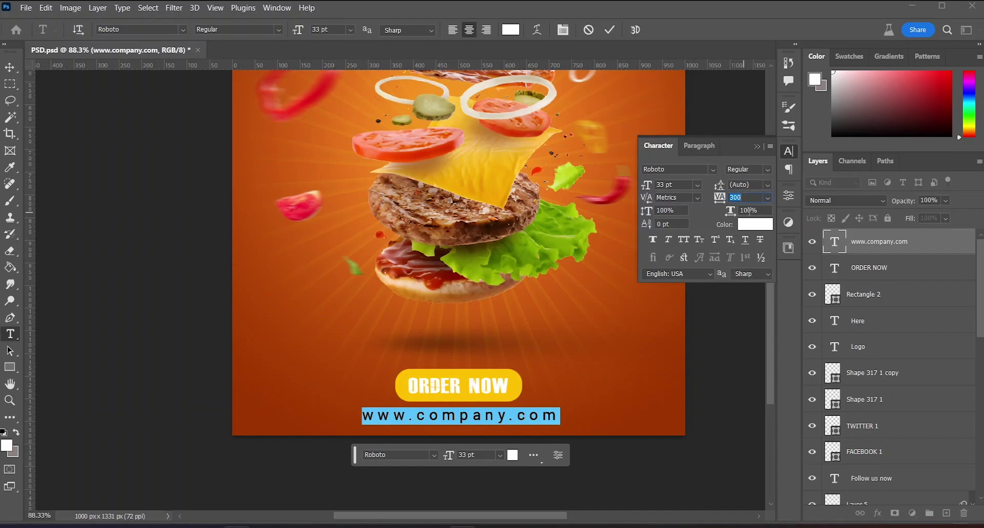
type("100")
key("Return")
left_click(610, 30)
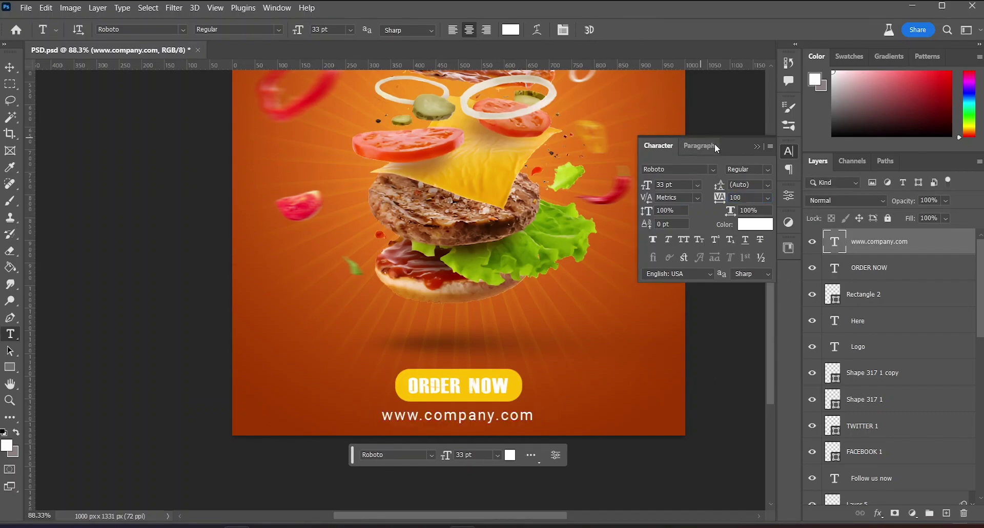
- Change the address font weight to Roboto Light
triple_click(521, 419)
left_click(748, 169)
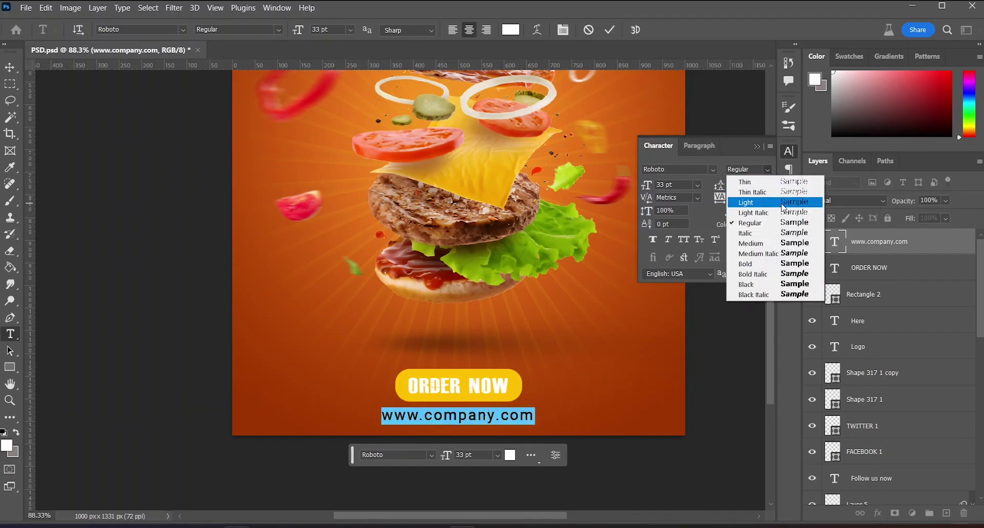
left_click(743, 200)
left_click(610, 29)
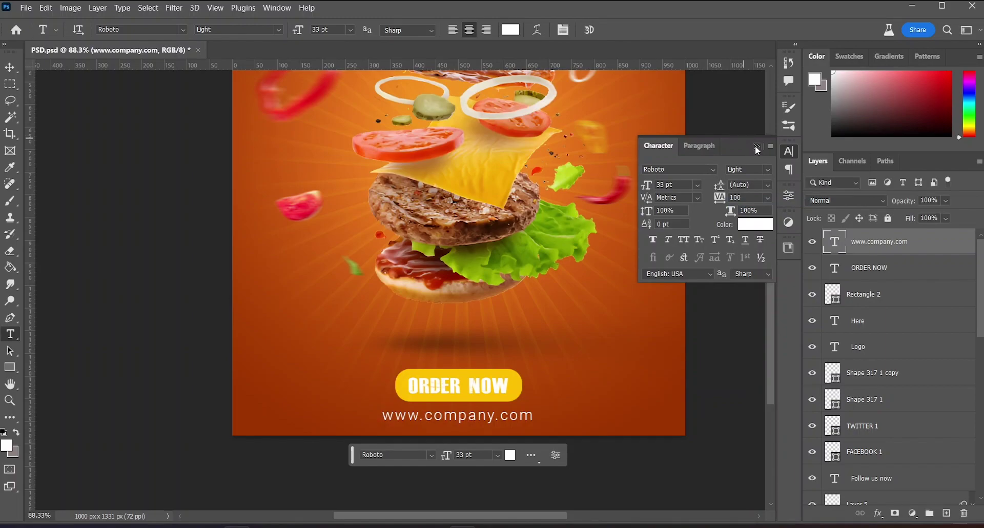
left_click(755, 146)
scroll(622, 214, "down", 3)
scroll(622, 213, "up", 1)
scroll(623, 213, "up", 2)
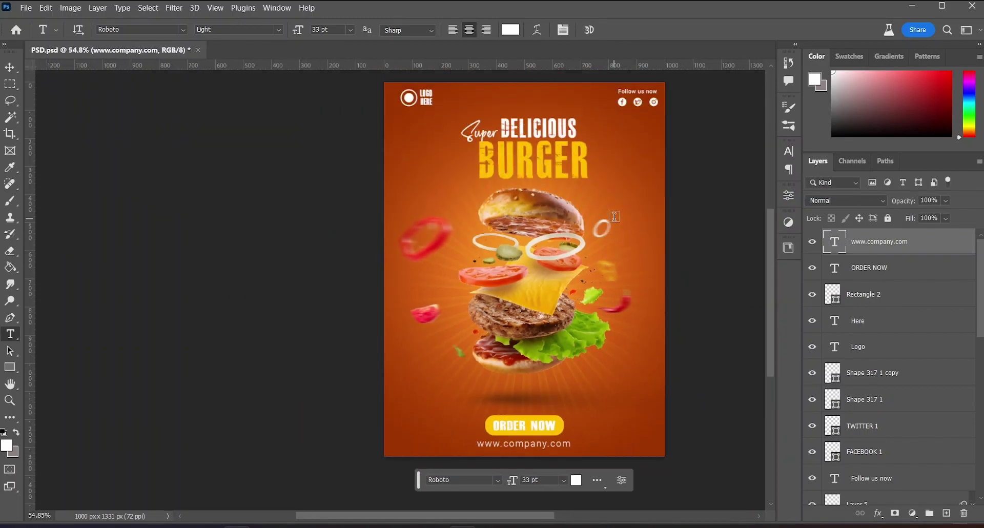
key("v")
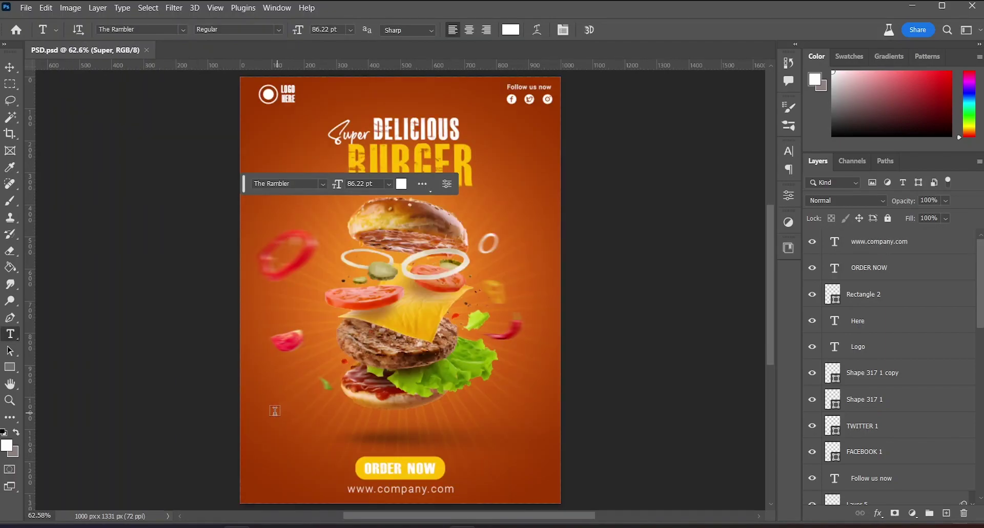
- Type 'Free Home Delivery' left of the burger and set its tracking to 65
left_click(272, 415)
type("Free Home Deli")
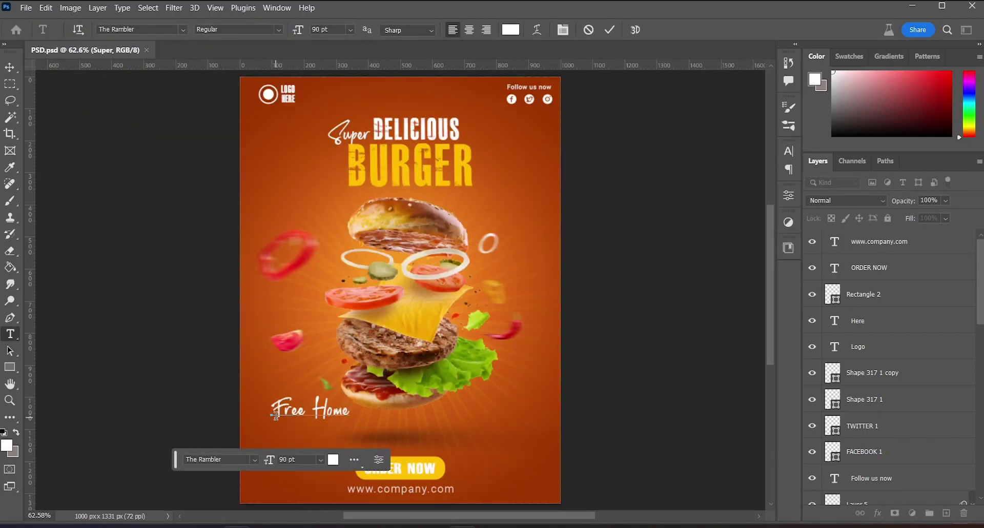
type("very")
key("ctrl+a")
left_click(789, 151)
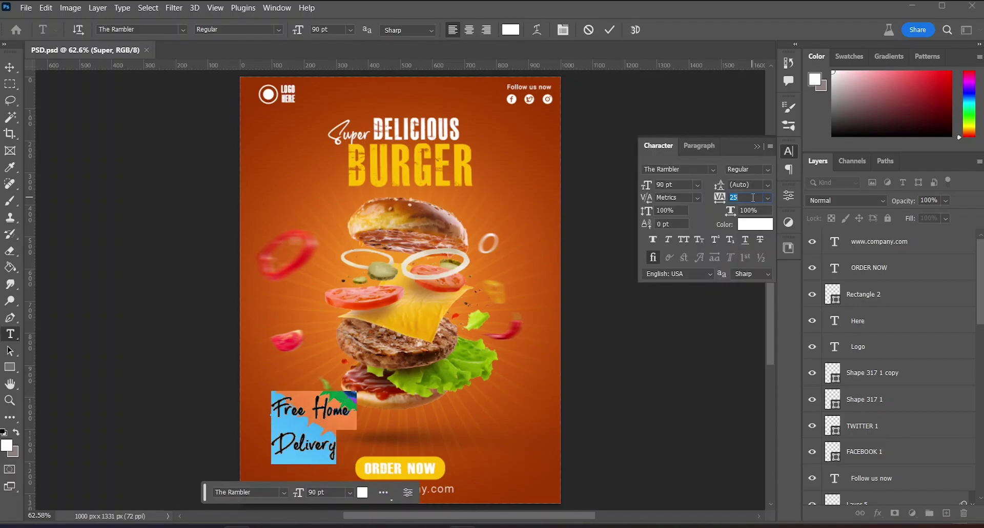
left_click(749, 197)
type("565")
key("Return")
type("75")
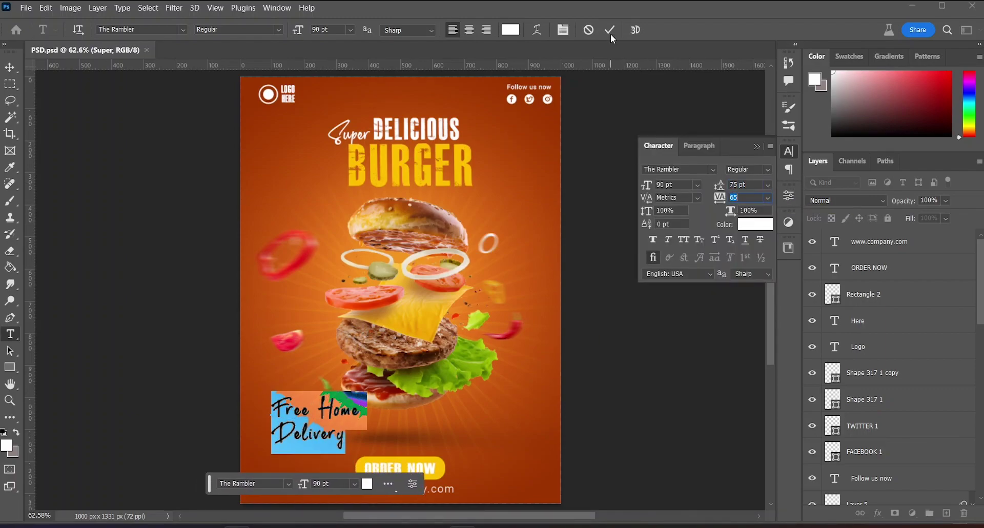
left_click(609, 30)
left_click(757, 146)
- Scale the Free Home Delivery caption down and move it into place on the left
key("ctrl+t")
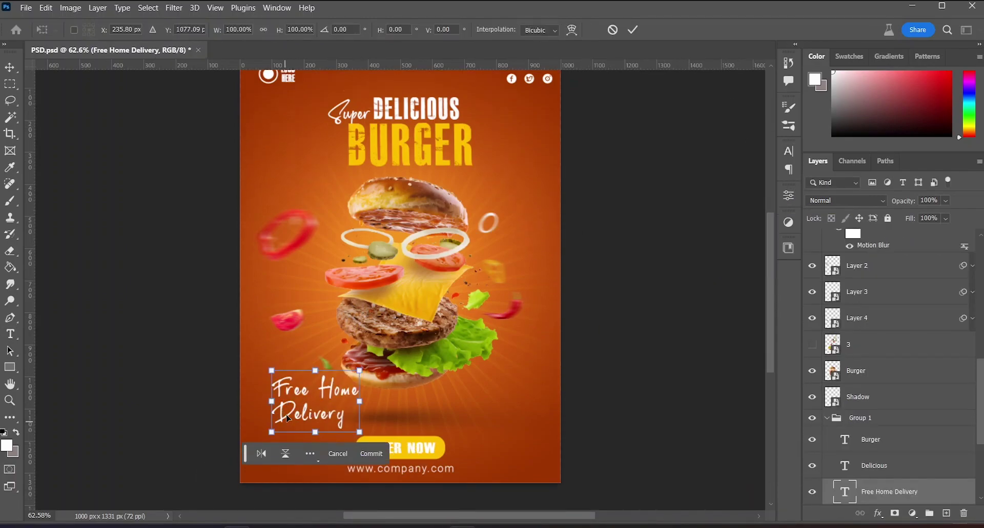
scroll(300, 425, "down", 5)
mouse_move(361, 356)
left_mouse_down()
mouse_move(330, 347)
mouse_move(300, 308)
left_mouse_up()
key("Return")
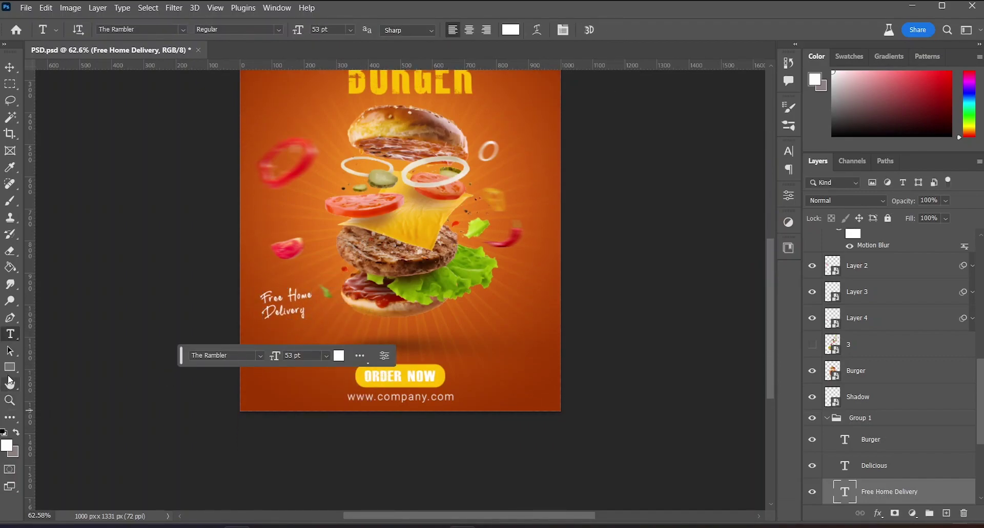
- Draw a curved arrow custom shape below the Free Home Delivery caption and tilt it
left_click(10, 367)
left_click(68, 428)
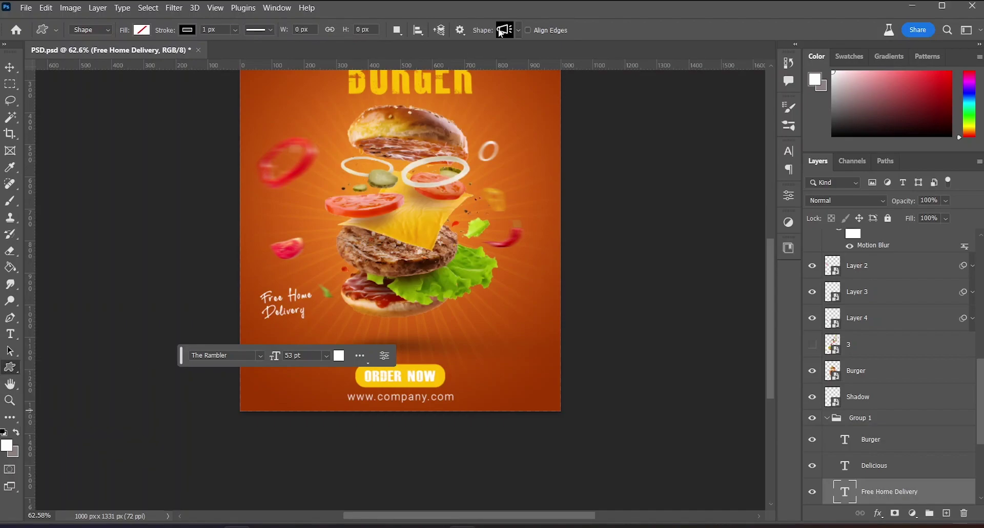
left_click(518, 29)
scroll(461, 114, "down", 1)
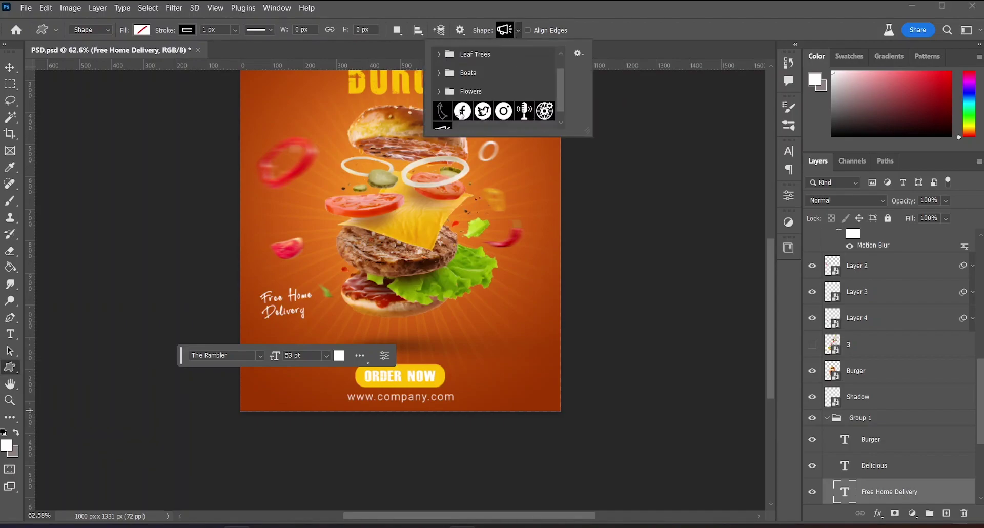
left_click(346, 329)
left_click_drag(346, 329, 399, 357)
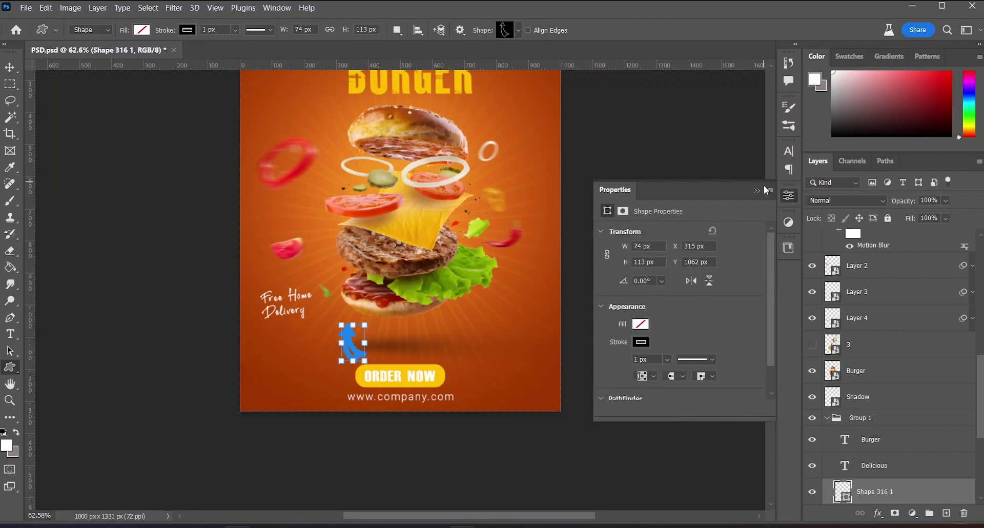
scroll(375, 379, "up", 1)
left_click_drag(373, 379, 389, 348)
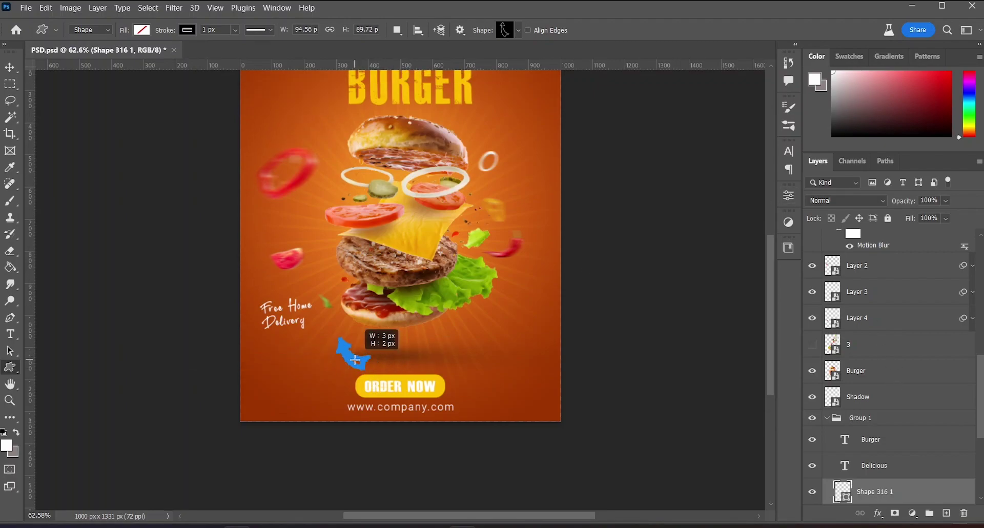
- Enlarge and rotate the arrow so it points up toward the caption
left_click(187, 30)
left_click(142, 30)
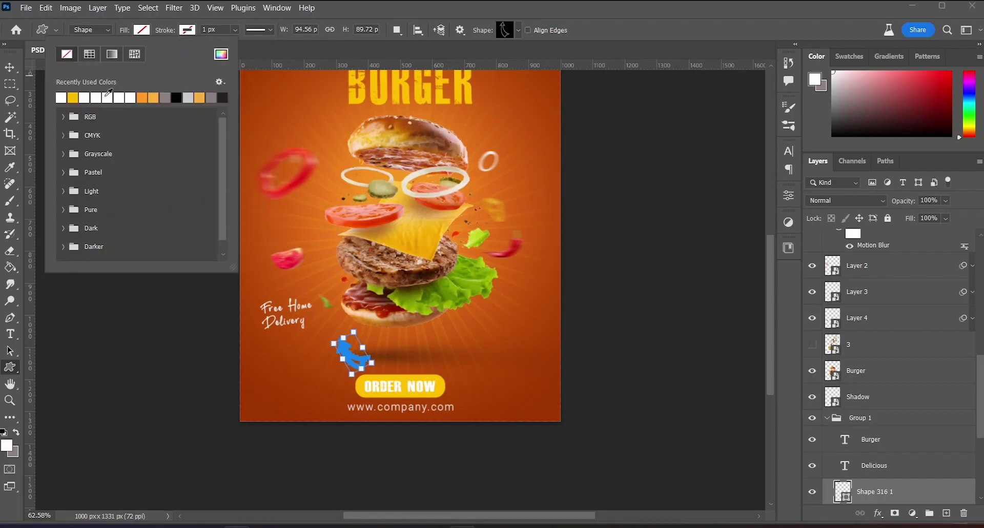
key("Escape")
scroll(339, 405, "up", 2)
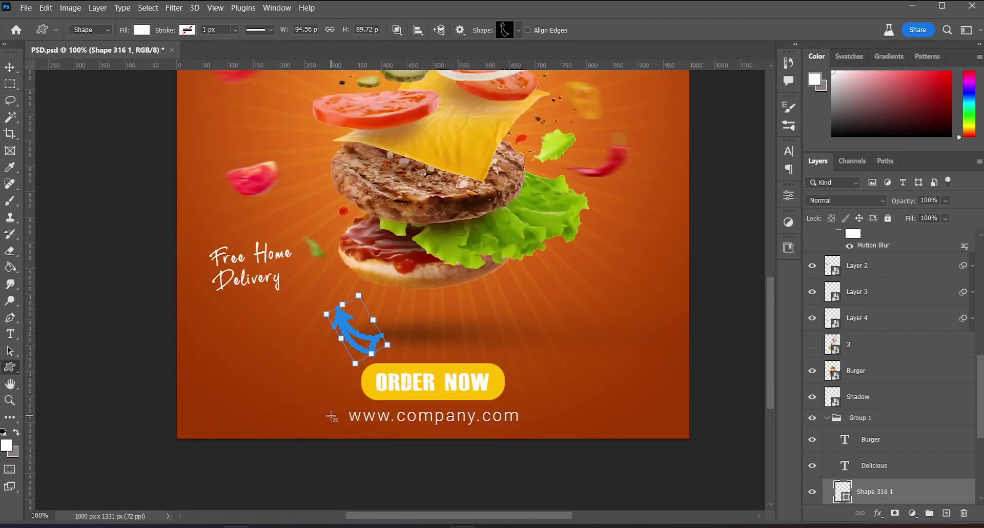
mouse_move(388, 343)
left_mouse_down()
mouse_move(287, 346)
mouse_move(337, 348)
mouse_move(297, 339)
mouse_move(313, 326)
mouse_move(333, 341)
left_mouse_up()
key("ctrl+t")
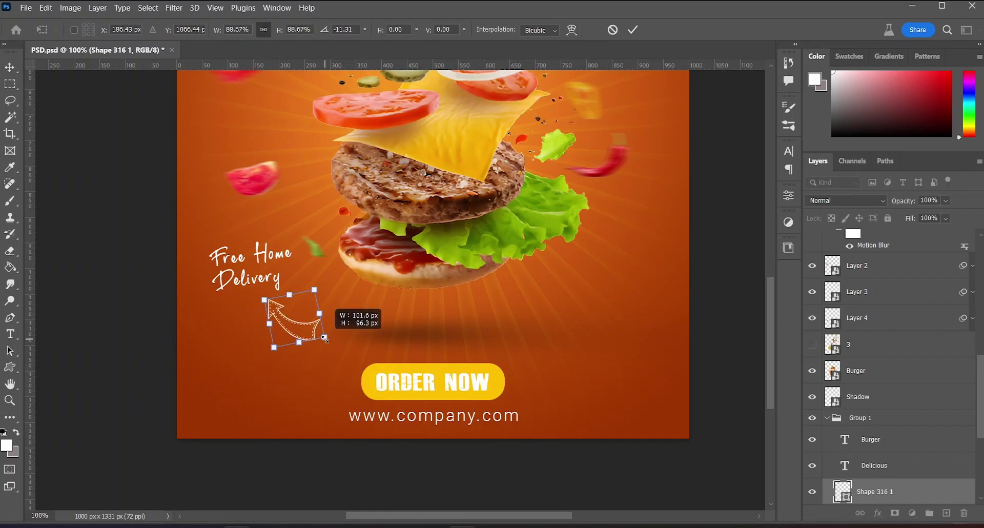
left_click(632, 29)
key("ctrl+0")
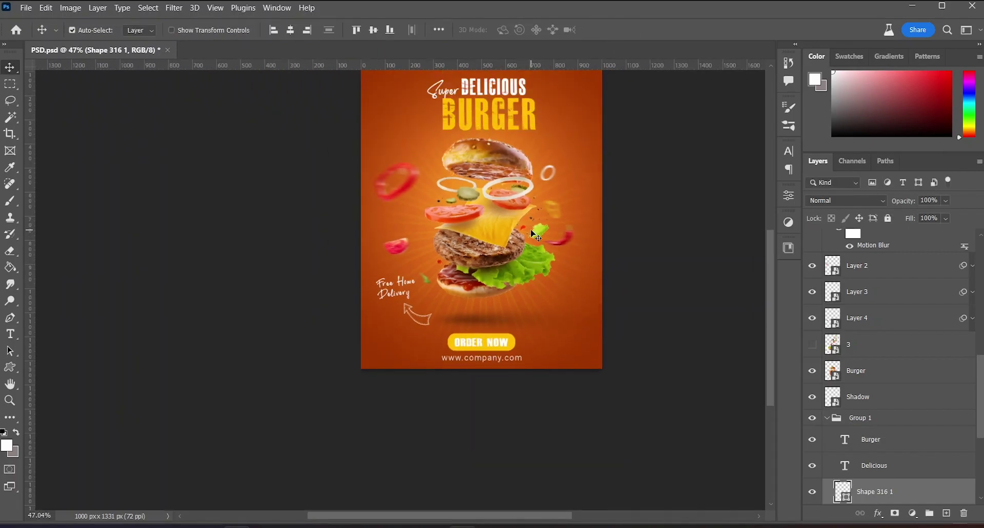
scroll(532, 256, "up", 2)
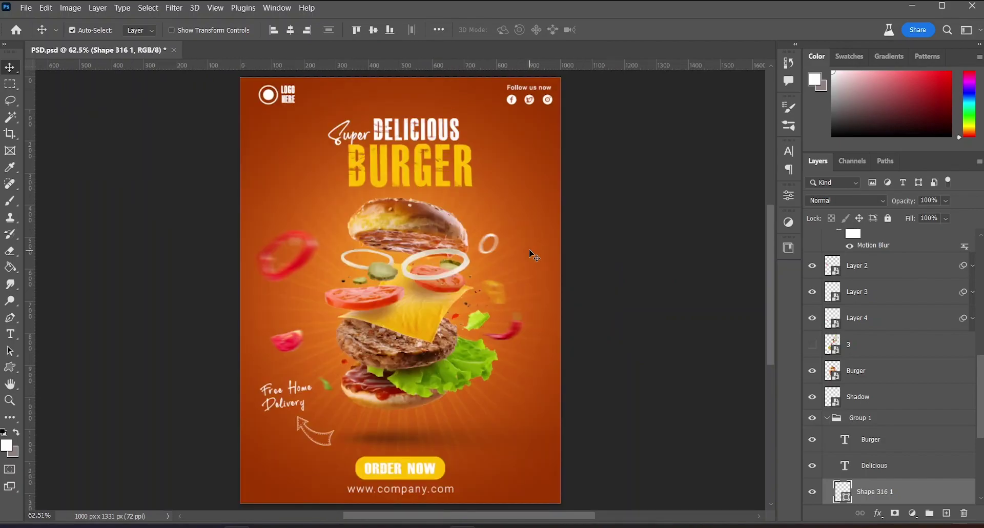
- Draw a circle on the orange background to the right of the BURGER heading
left_click(400, 488)
key("t")
scroll(518, 197, "up", 5)
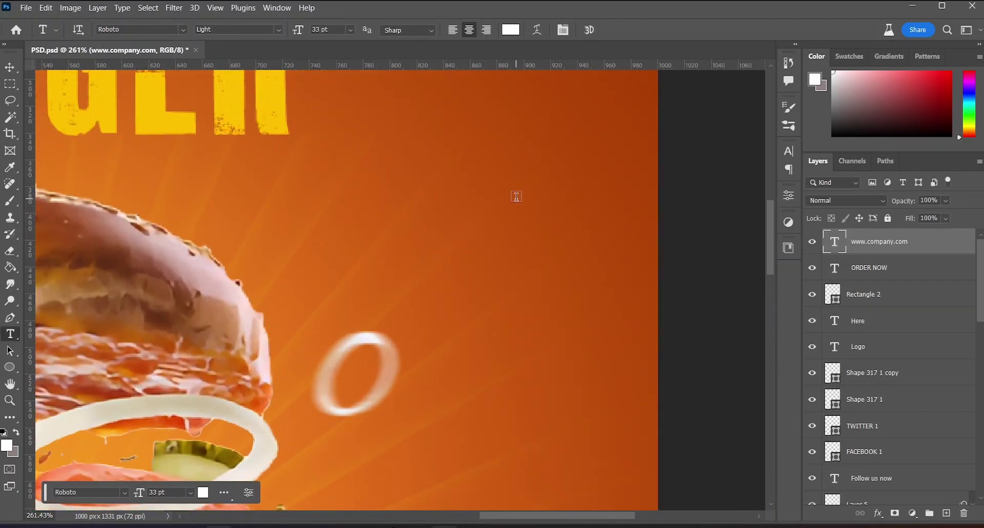
left_click(10, 367)
left_click_drag(386, 126, 536, 277)
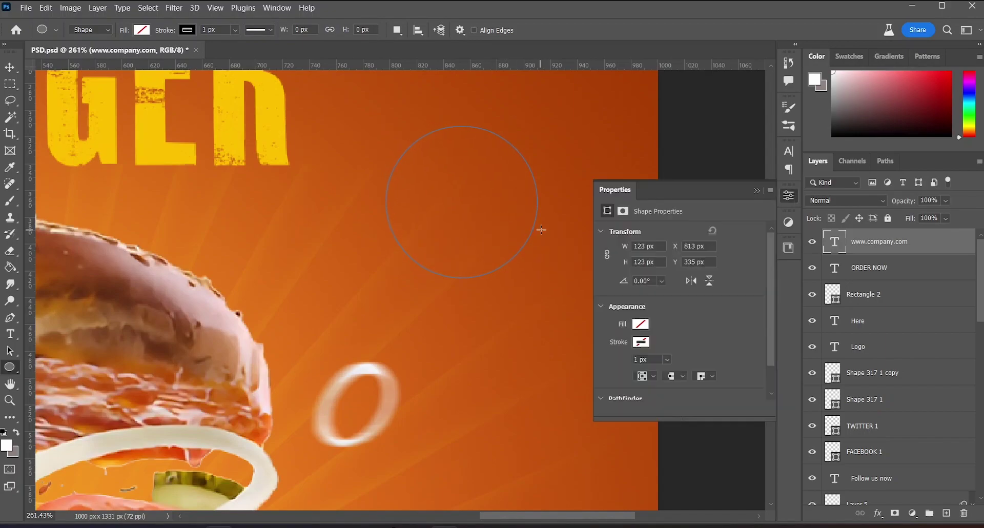
- Give the circle a white 2 px outline and shrink it slightly
left_click(757, 191)
left_click(187, 30)
left_click(122, 99)
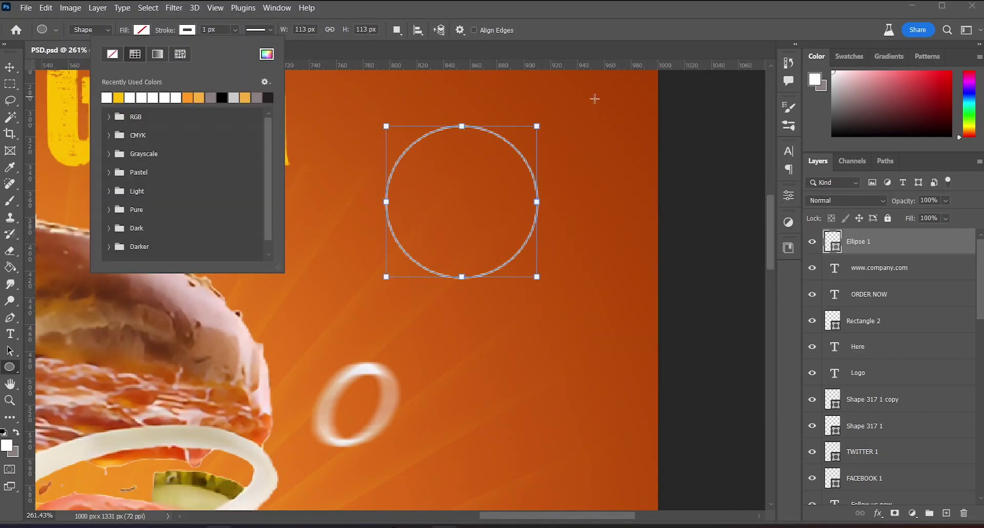
left_click(606, 176)
left_click_drag(538, 277, 531, 271)
type("2")
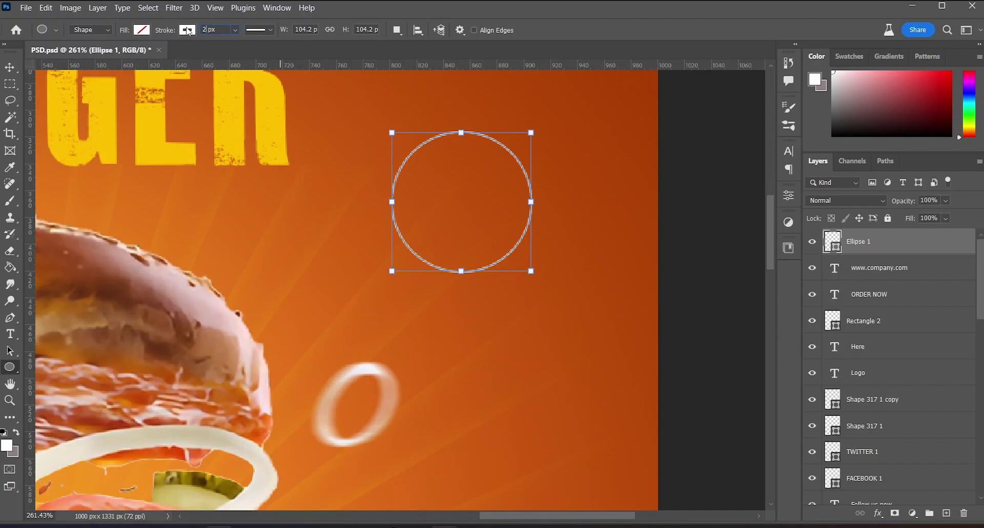
key("Return")
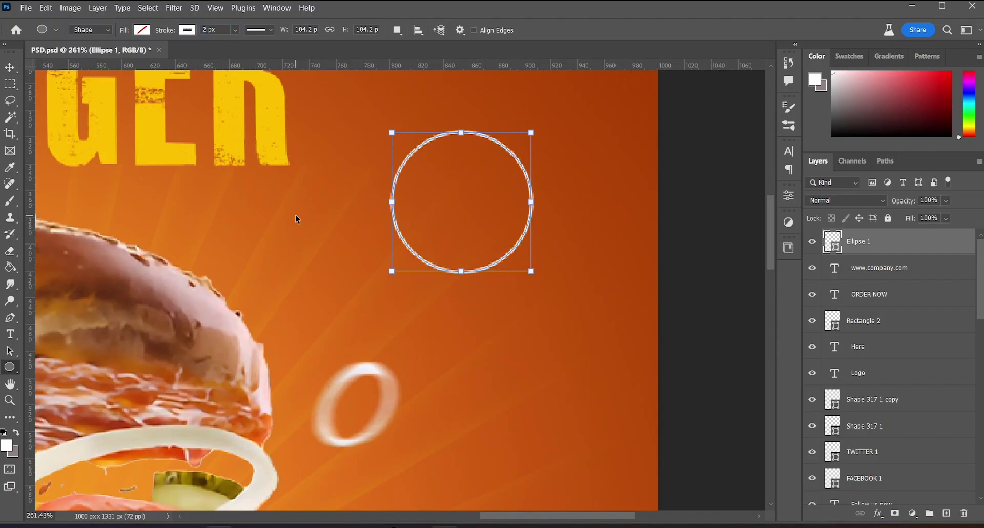
key("Return")
key("t")
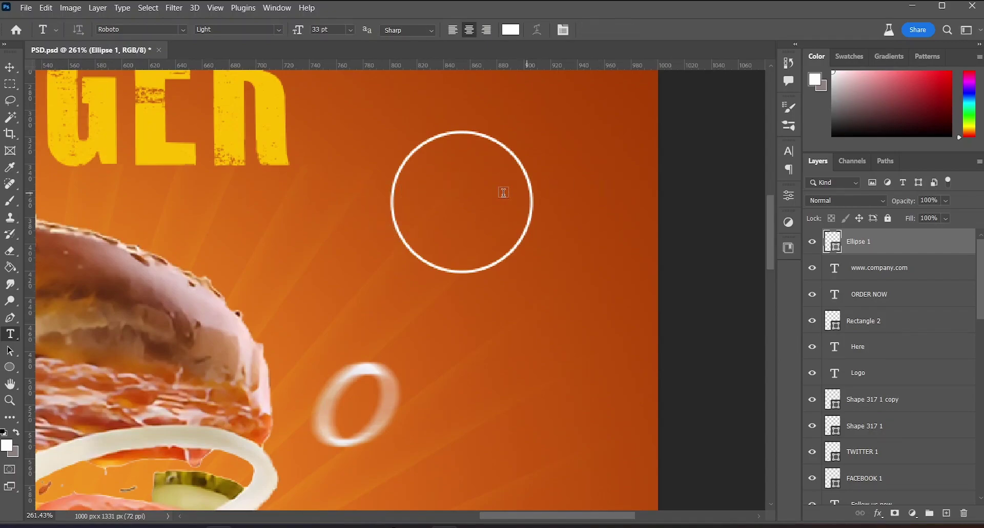
- Type '30% OFF' inside the ring in Roboto Black and centre it
left_click(426, 177)
type("30%")
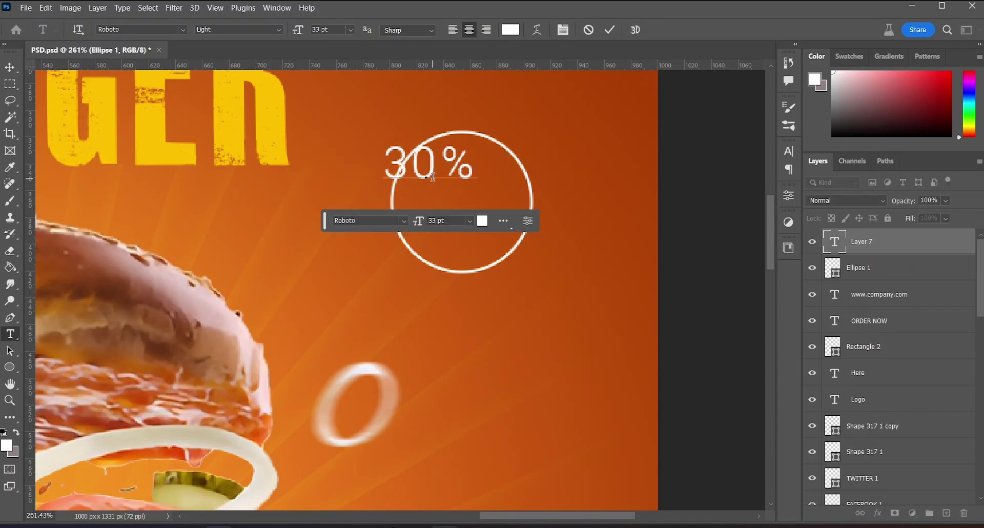
key("ctrl+a")
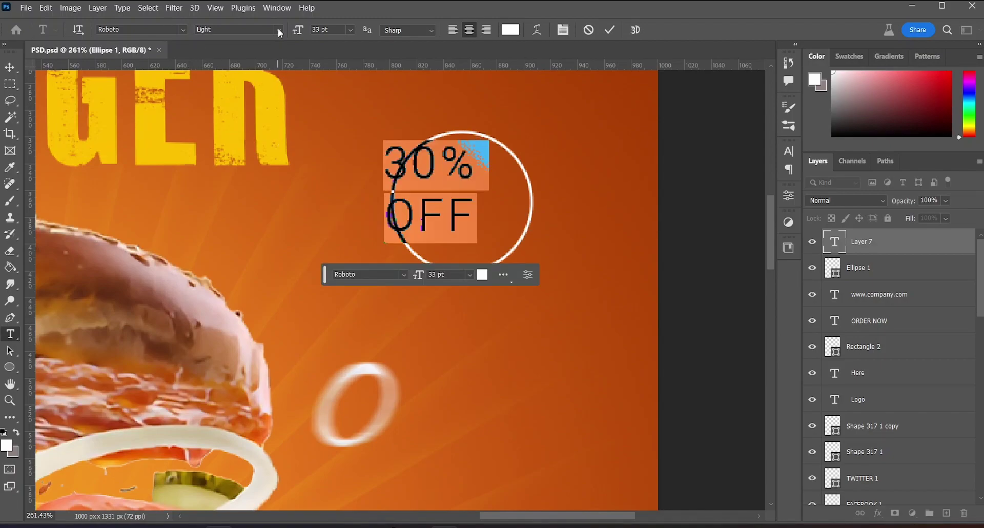
left_click(280, 31)
left_click(266, 144)
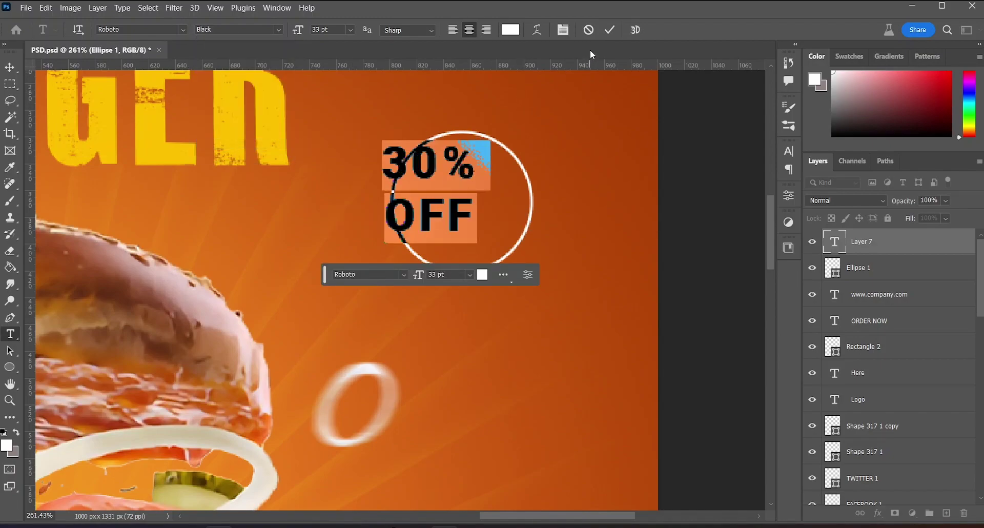
left_click(609, 30)
left_click_drag(438, 169, 466, 176)
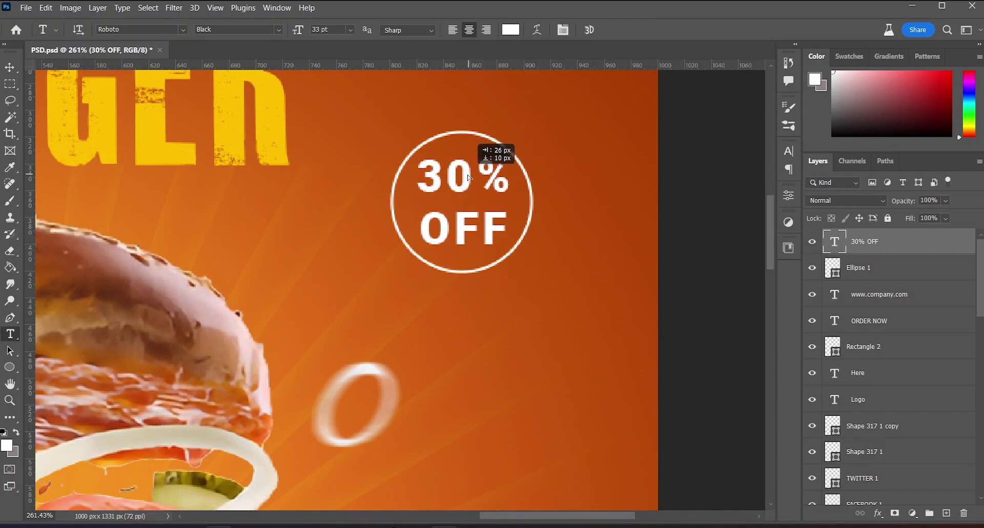
key("v")
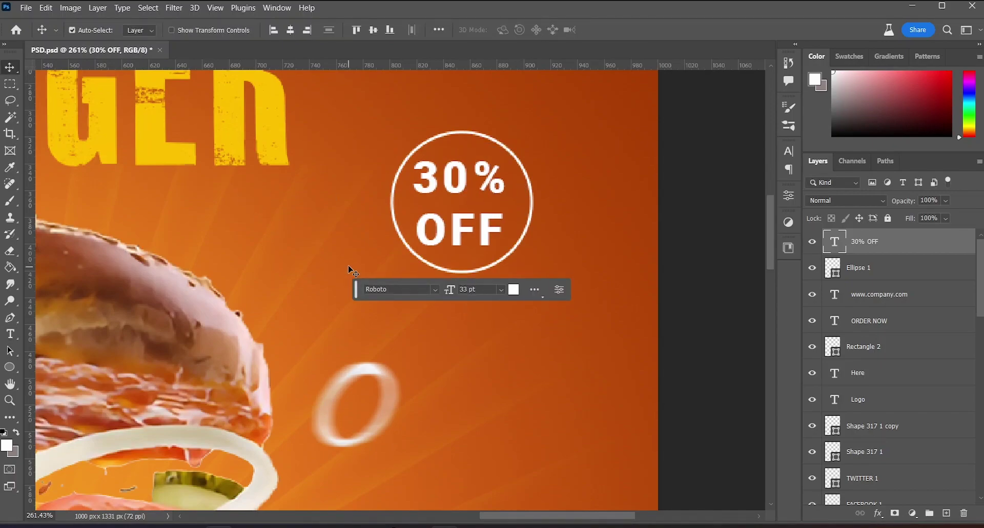
- Colour the badge text yellow #ffbf00 and nudge it to centre in the ring
key("ctrl+0")
scroll(498, 234, "up", 5)
key("t")
left_click(497, 234)
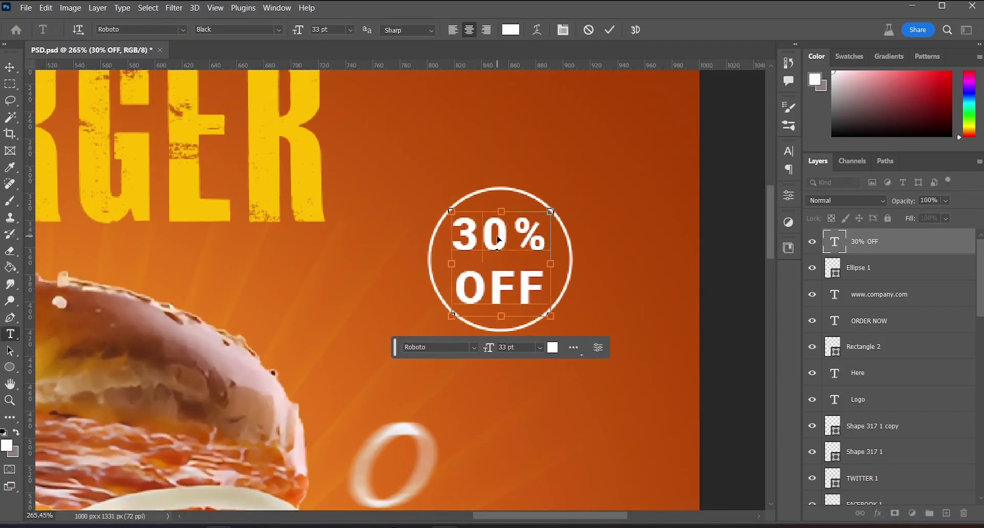
key("ctrl+a")
left_click(510, 29)
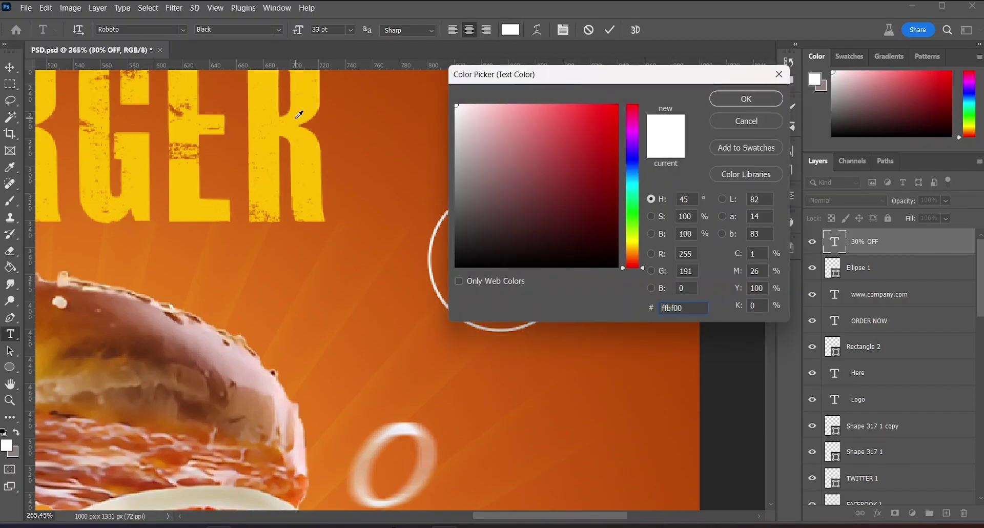
left_click(746, 99)
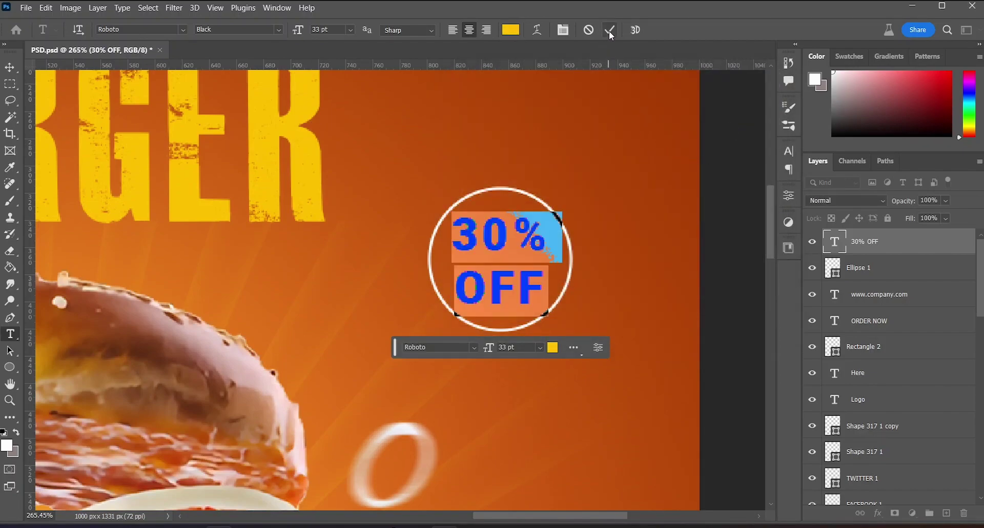
left_click(609, 30)
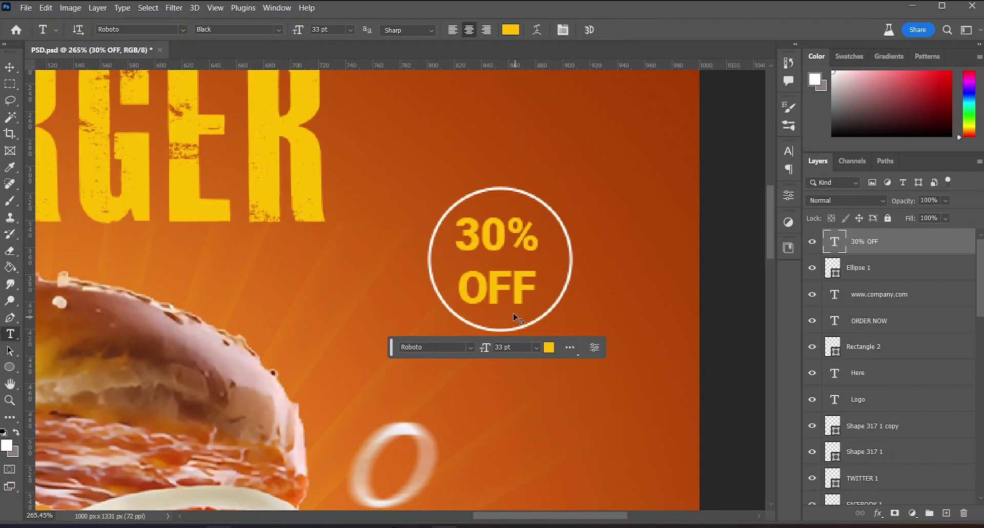
key("ctrl+t")
key("Return")
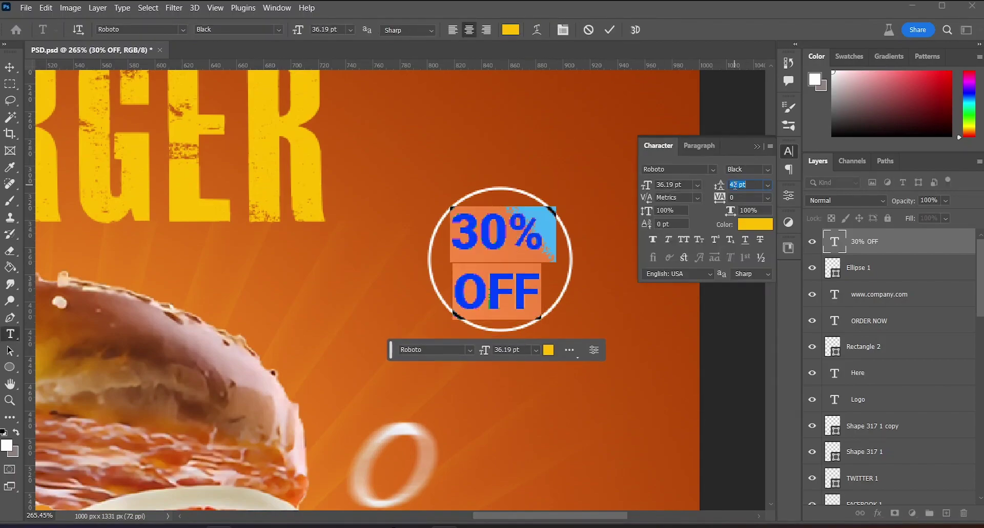
left_click_drag(502, 276, 493, 276)
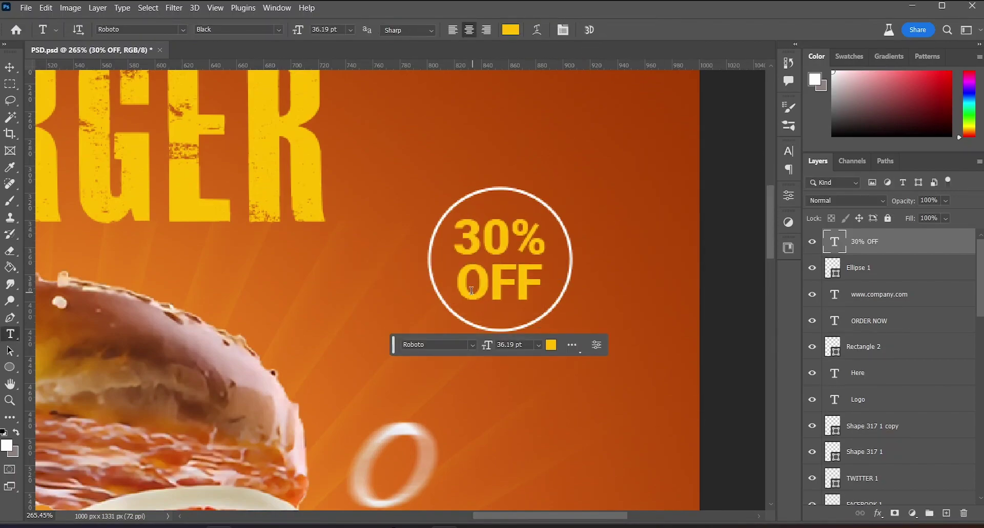
- Enlarge the '30%' line to size 42
double_click(489, 236)
left_click(789, 152)
left_click(676, 185)
type("42")
left_click(610, 30)
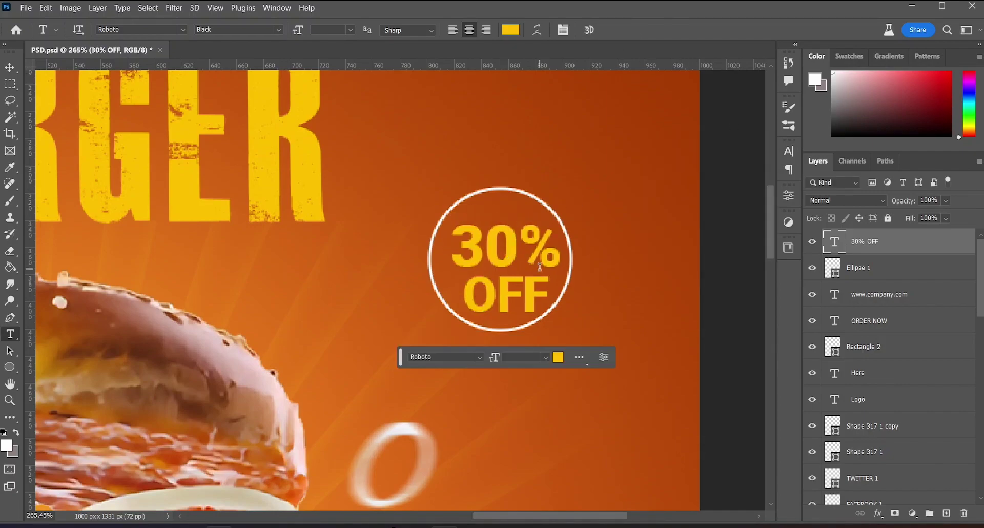
- Draw a leaf-shaped accent stroke above right of the badge with the Pen tool
key("v")
key("p")
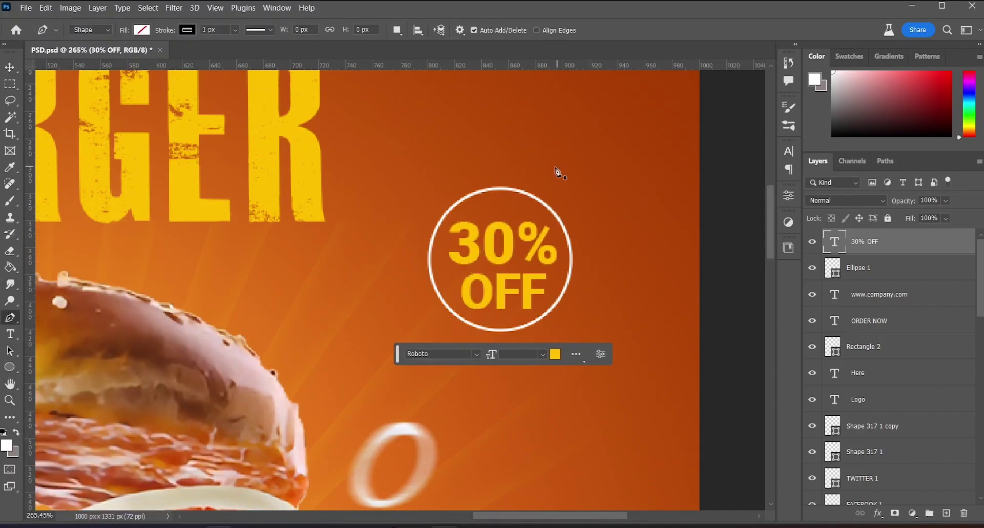
left_click(553, 191)
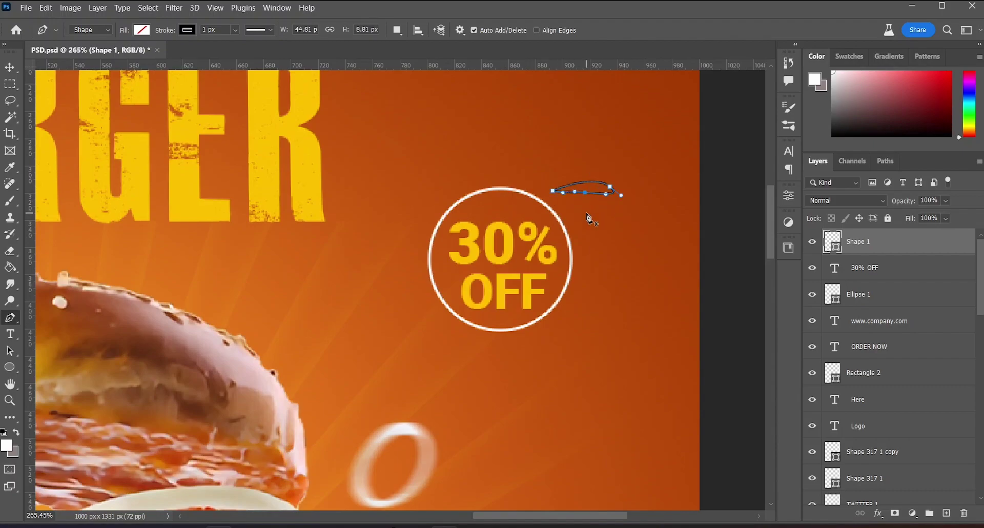
left_click(553, 192)
key("Return")
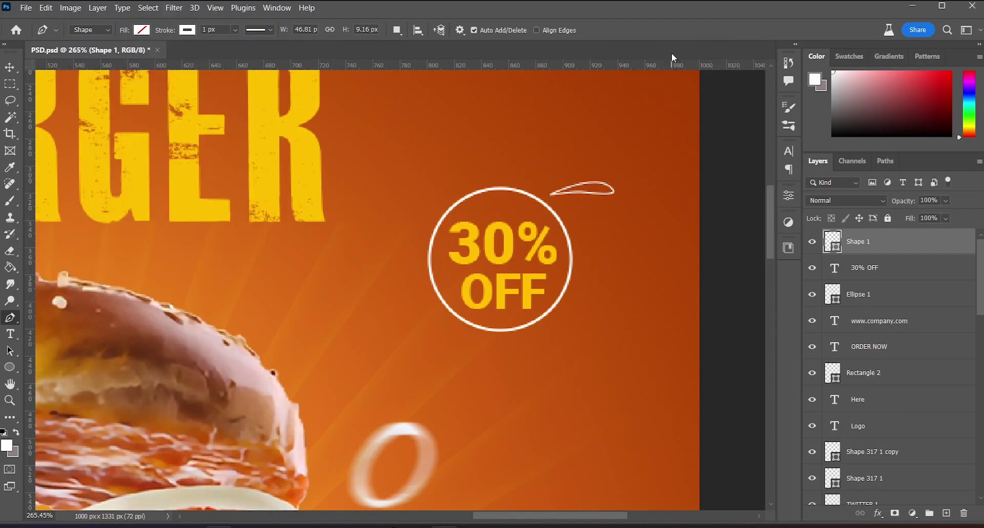
- Duplicate the leaf, then shrink and tilt the copy below the first one
key("ctrl+j")
key("ctrl+t")
mouse_move(613, 196)
left_mouse_down()
mouse_move(601, 215)
mouse_move(607, 221)
left_mouse_up()
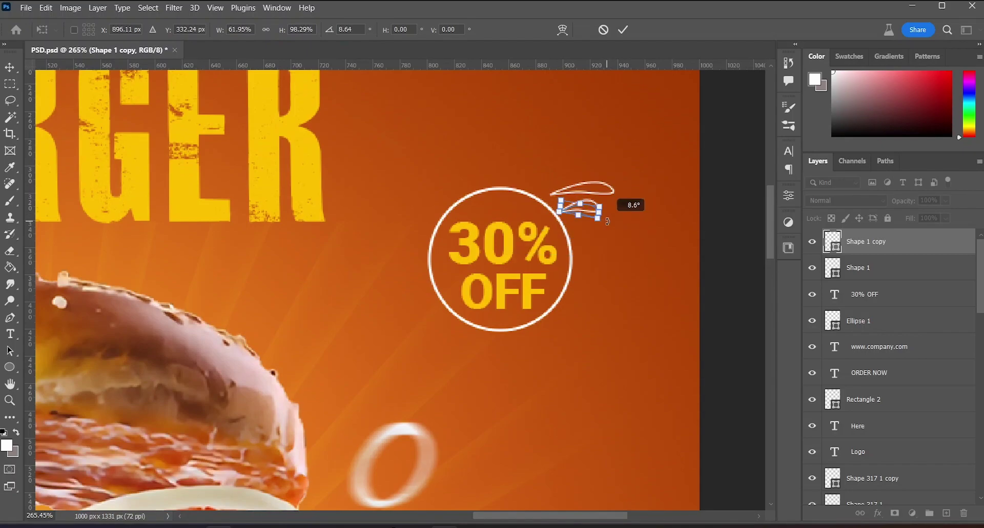
left_click(623, 30)
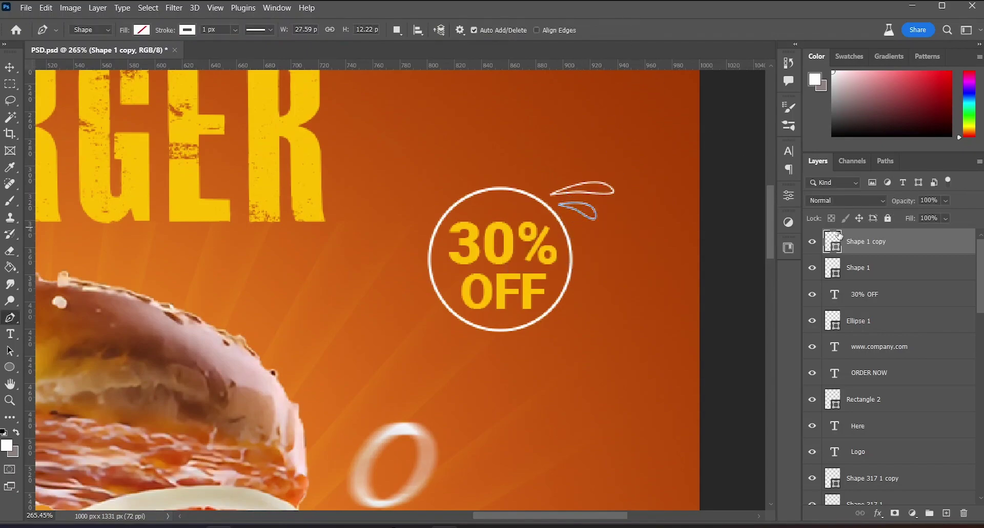
- Rotate both leaves together so they angle off the ring
left_click(859, 267, "shift")
key("ctrl+t")
mouse_move(638, 207)
left_mouse_down()
mouse_move(608, 160)
mouse_move(638, 154)
left_mouse_up()
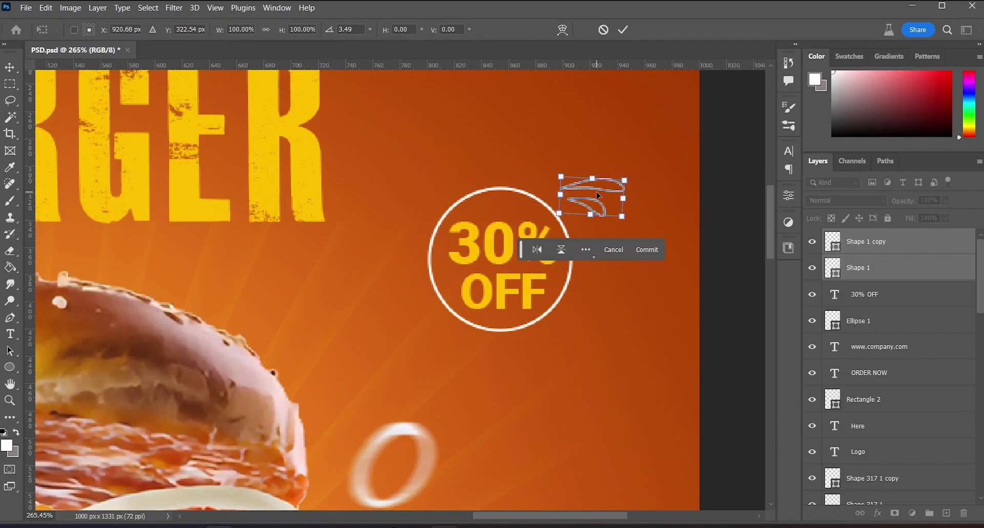
left_click(623, 31)
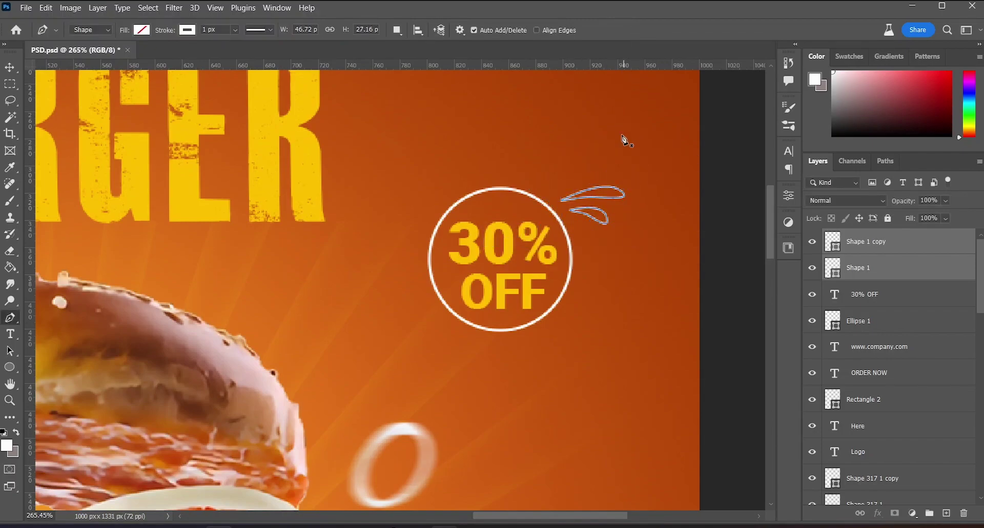
scroll(625, 153, "down", 3)
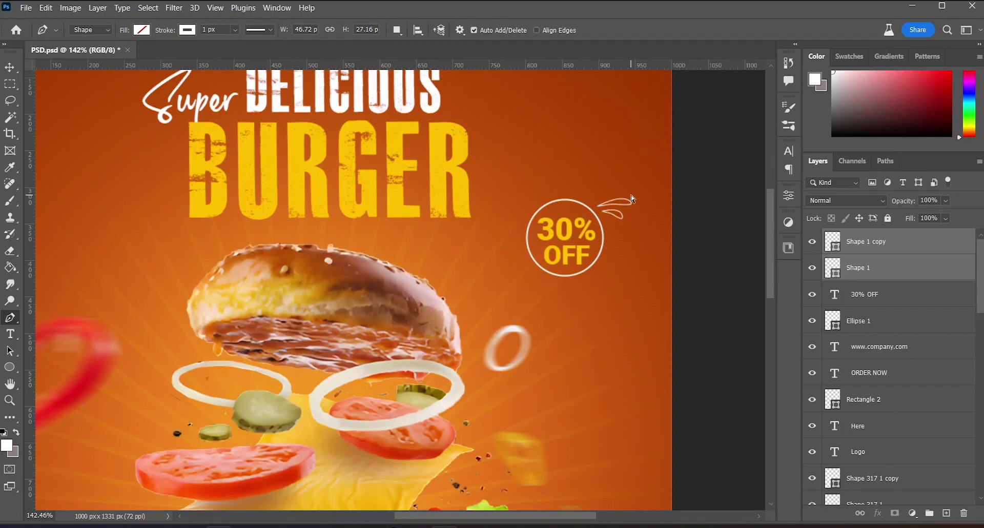
scroll(632, 198, "down", 3)
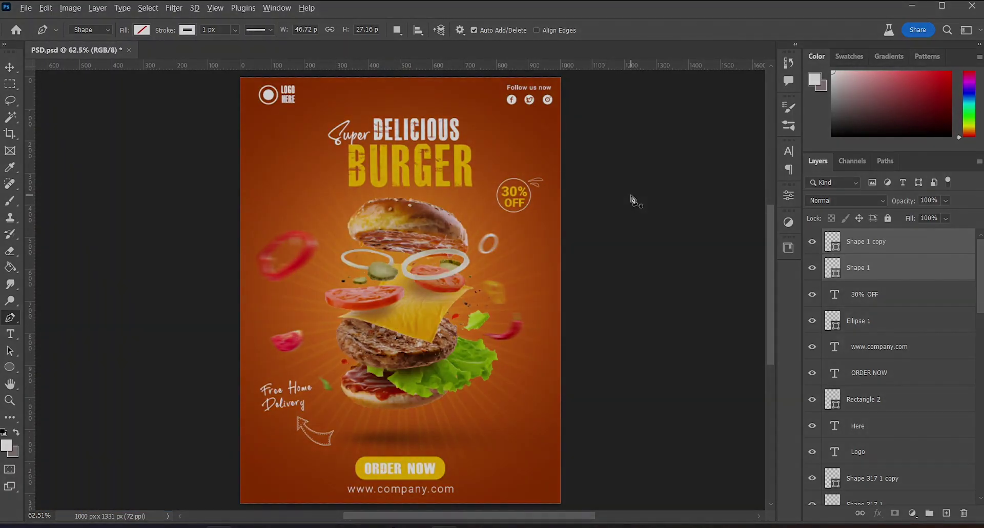